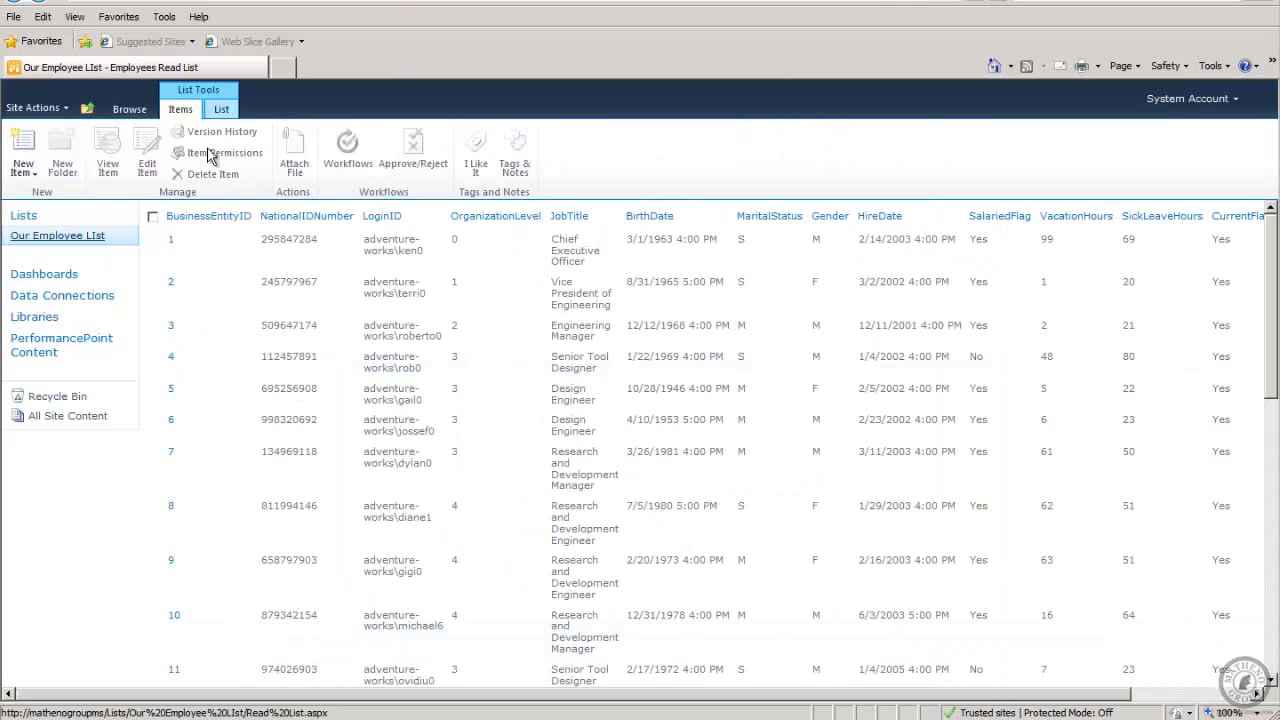
Step: Navigate up from the employee list to the MathenoGroup BI site home page
click(30, 110)
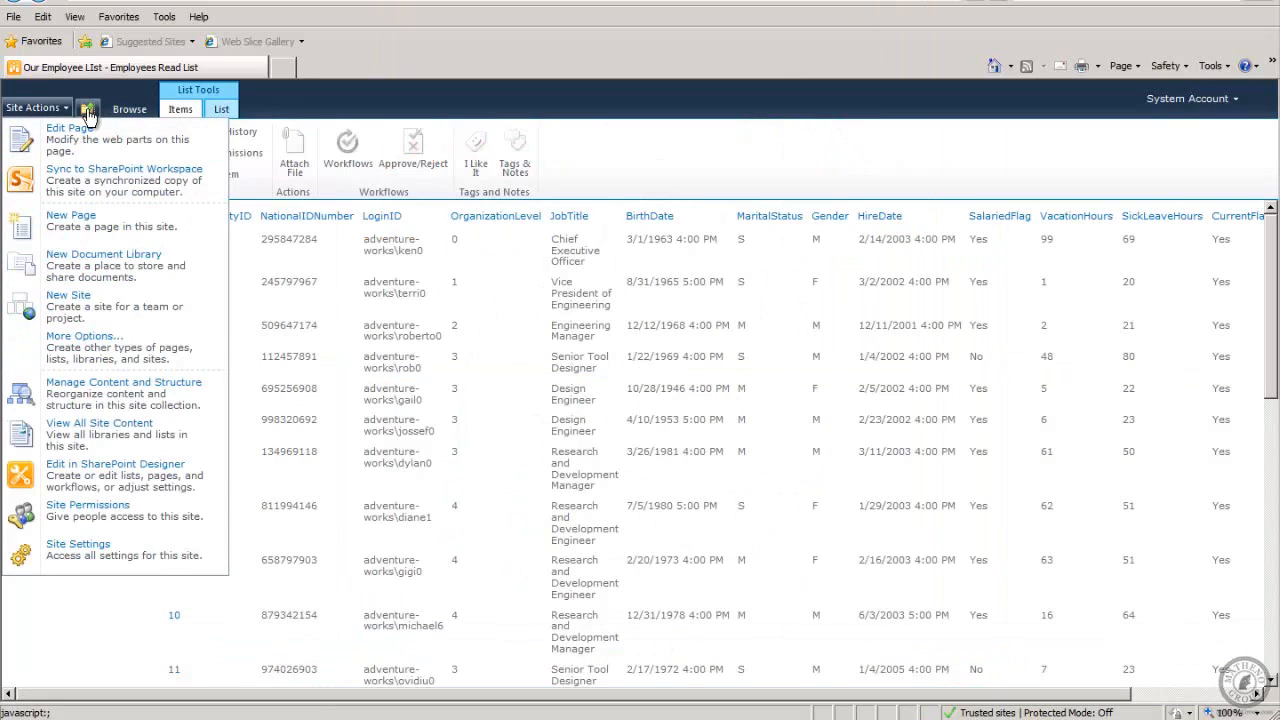
click(88, 113)
click(143, 160)
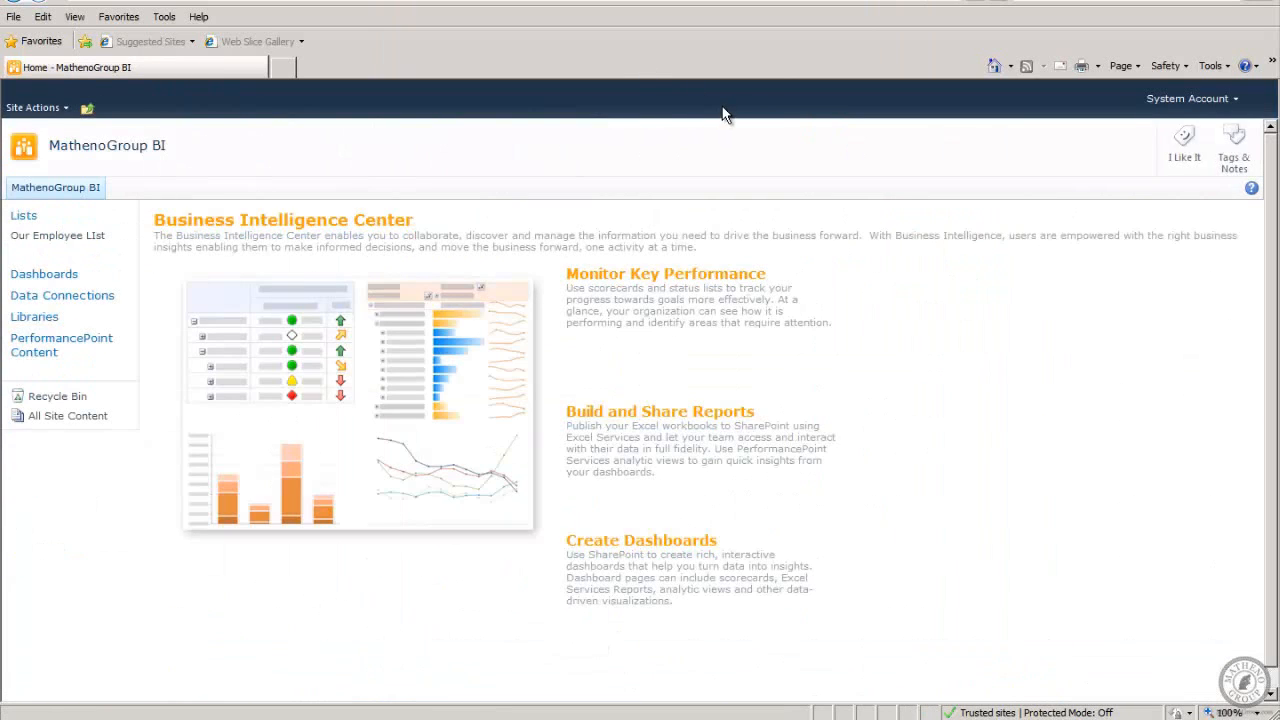
Step: Open the site in SharePoint Designer and start a new external content type
click(35, 108)
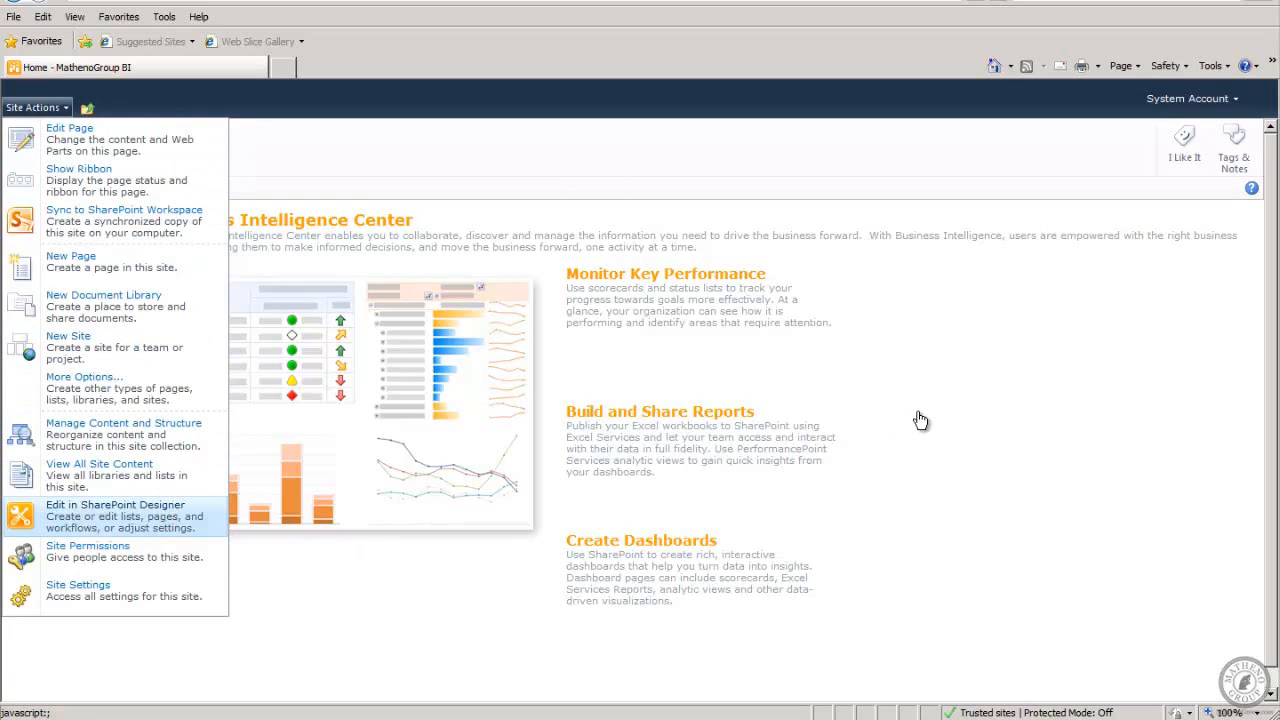
click(965, 316)
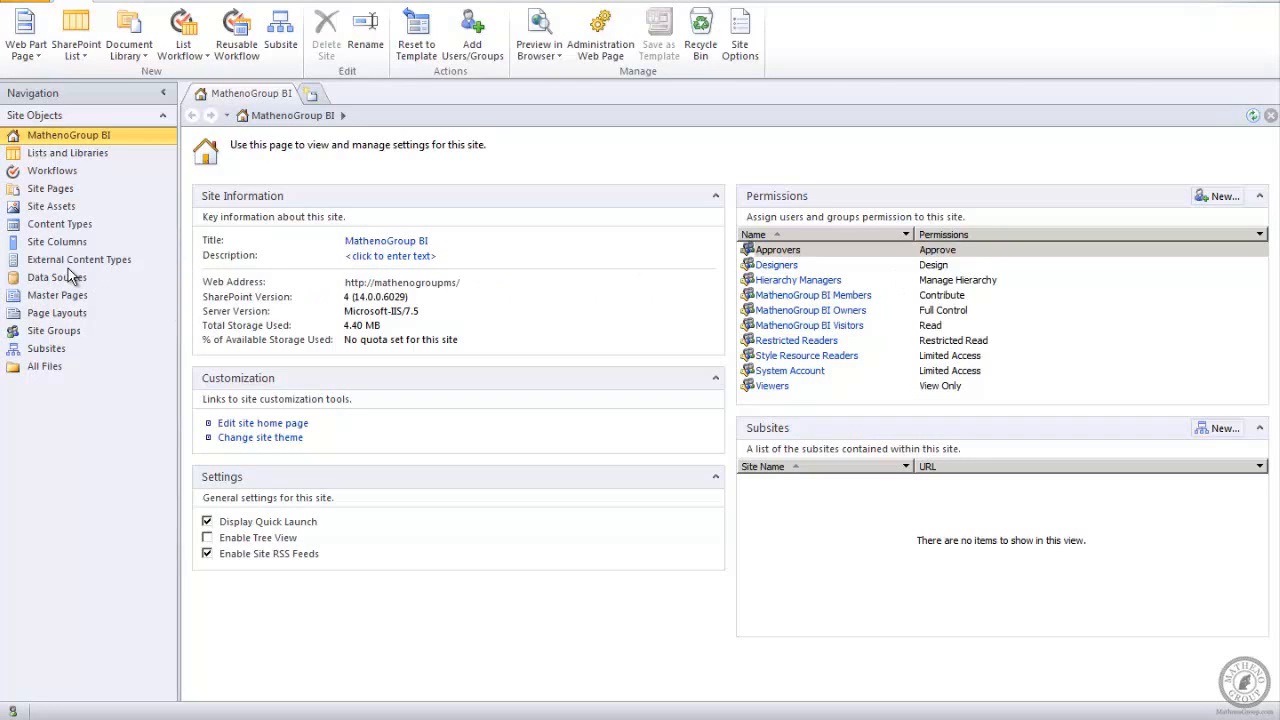
click(66, 262)
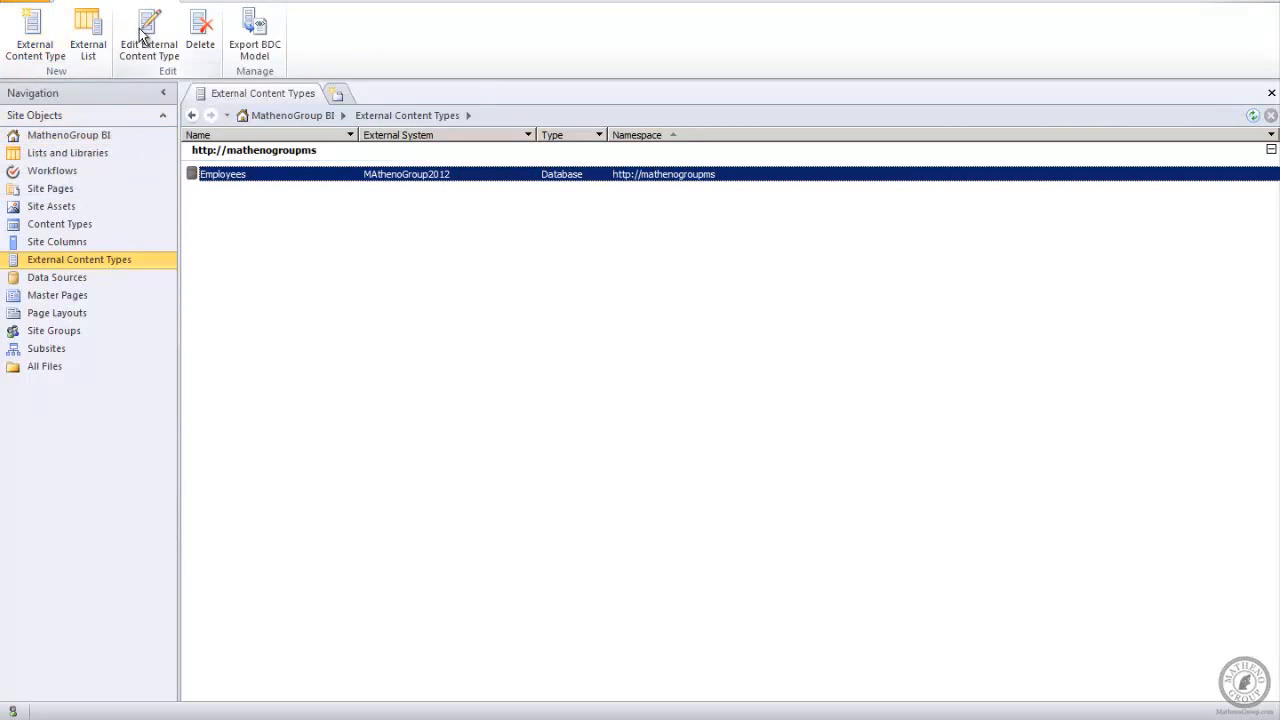
click(30, 35)
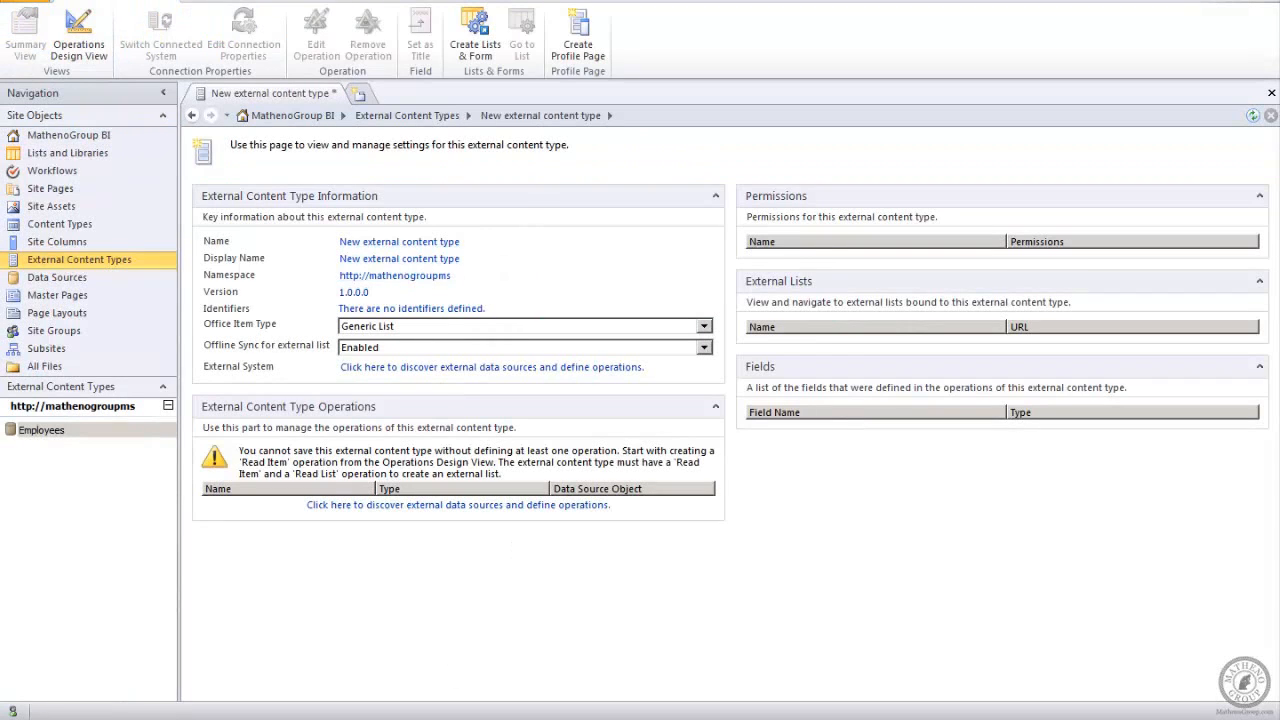
Step: Switch to SQL Server Management Studio and examine the MathenoGroupStudent tables, including the postalcode columns of Customers and Employees in the diagram
click(302, 719)
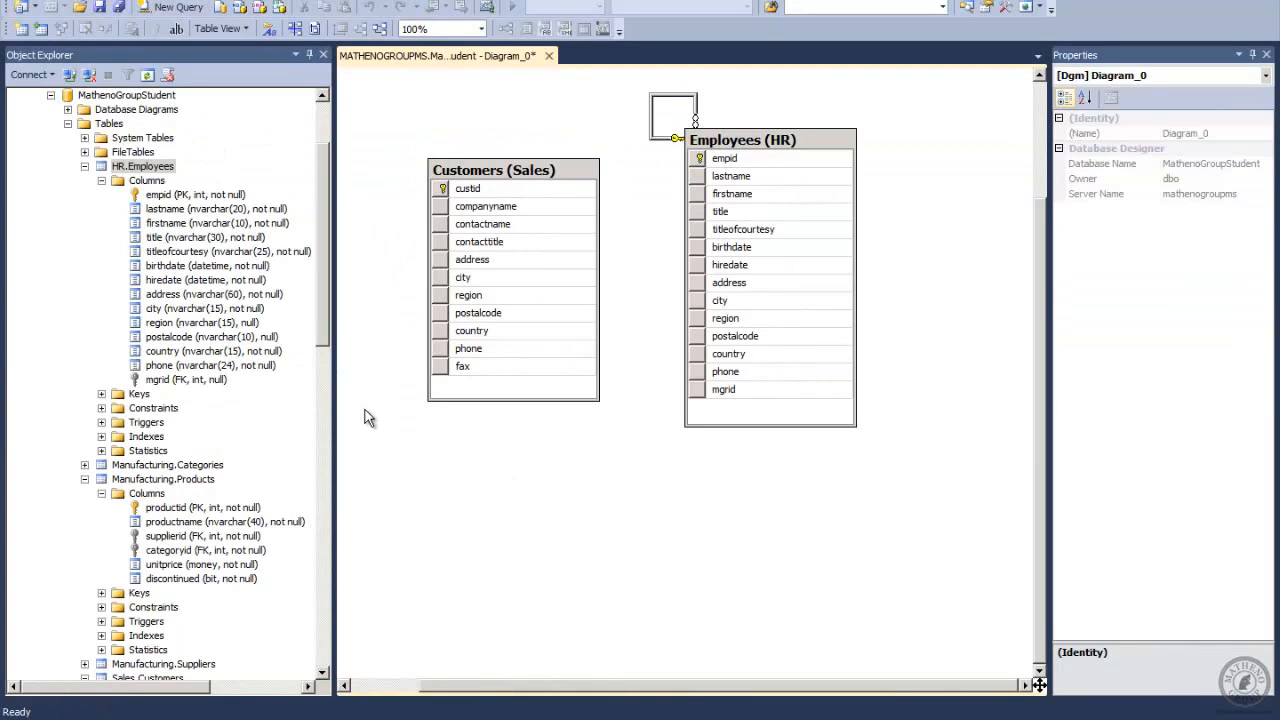
click(85, 479)
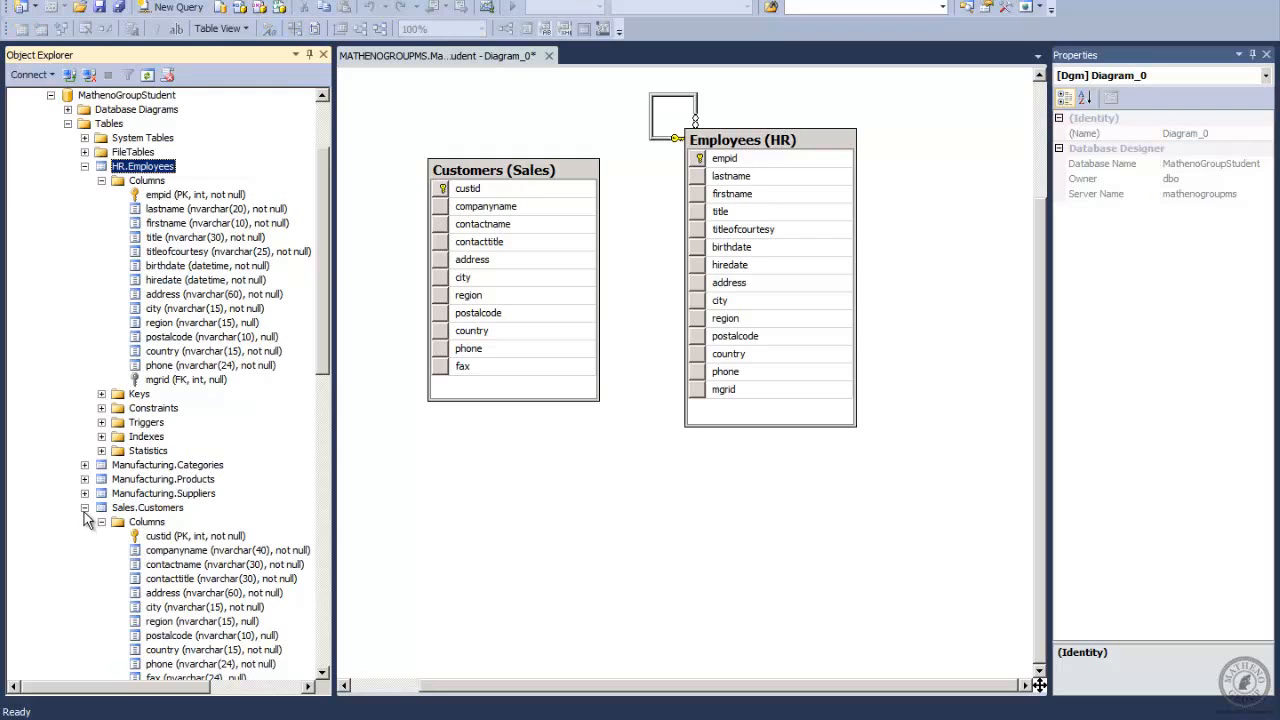
click(85, 508)
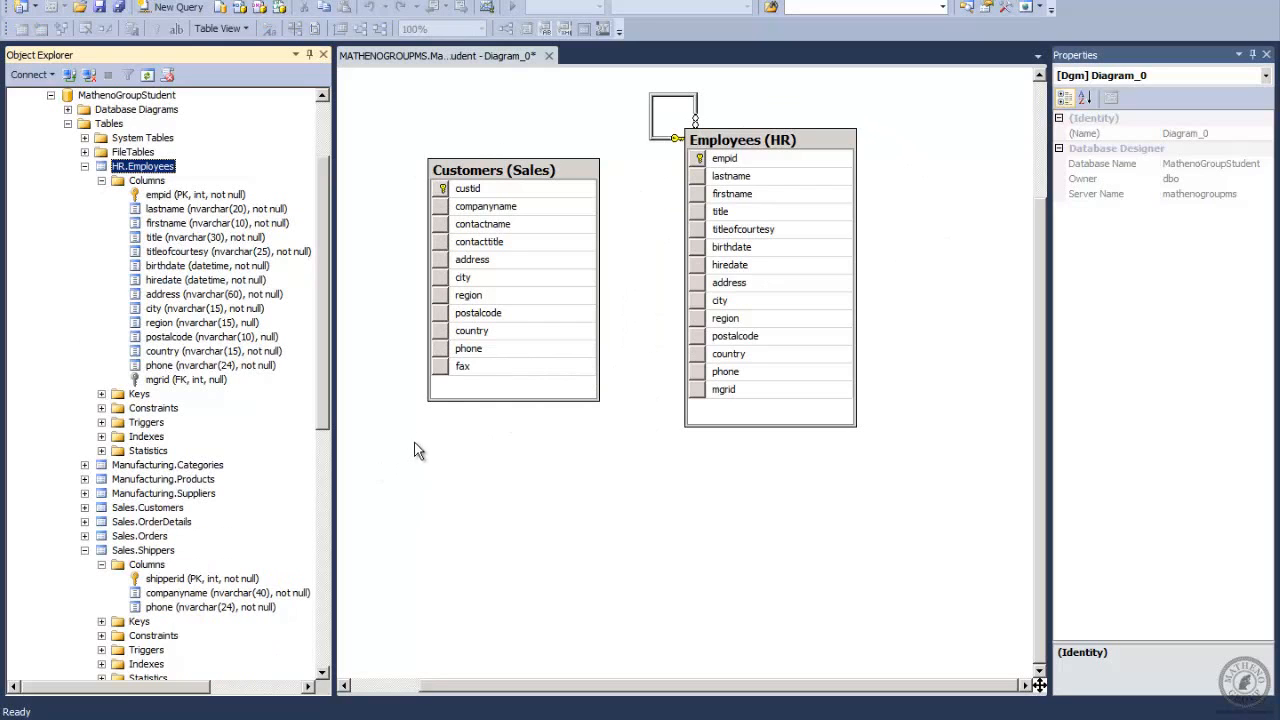
click(477, 313)
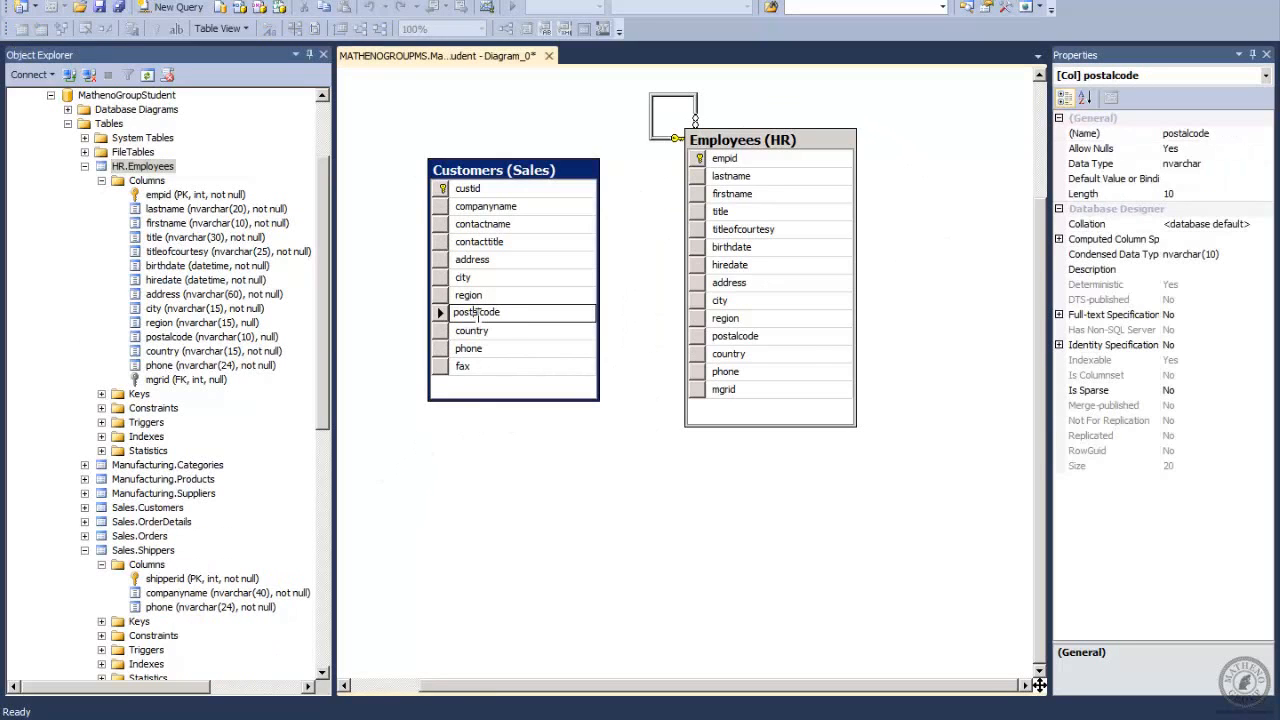
click(779, 335)
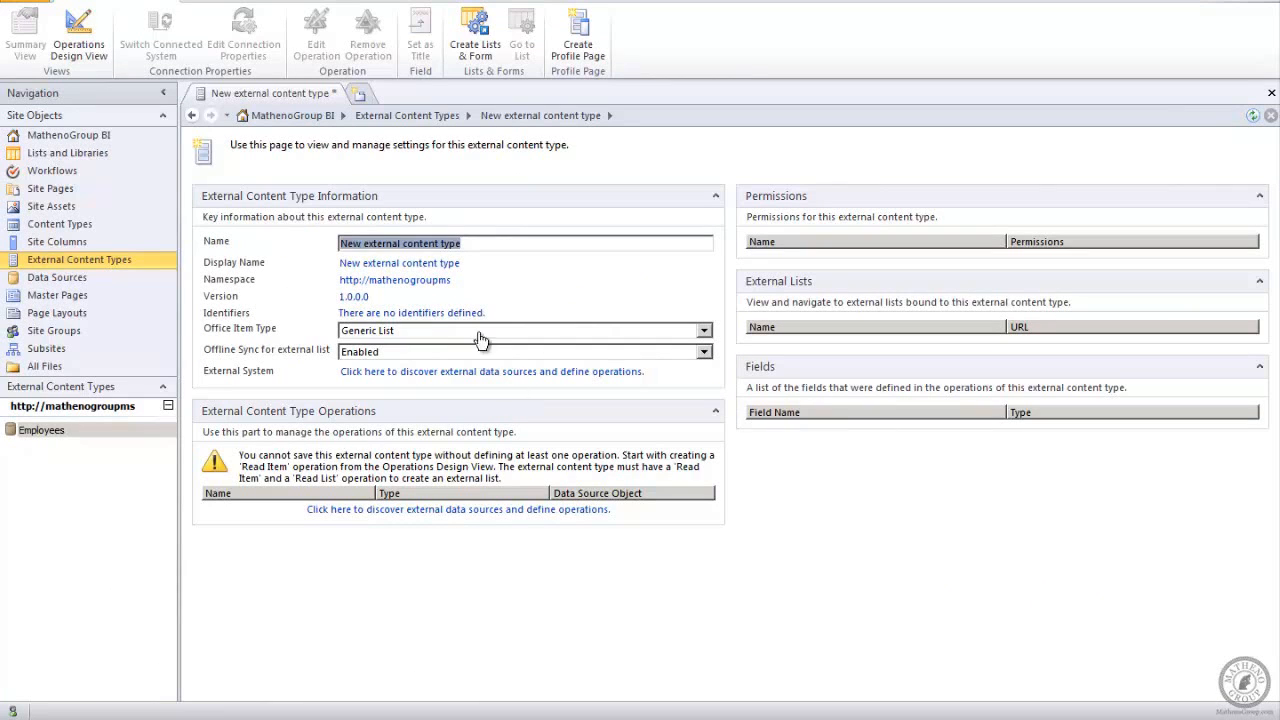
Step: Back in SharePoint Designer, name the new external content type EmployeesStudent
double_click(421, 244)
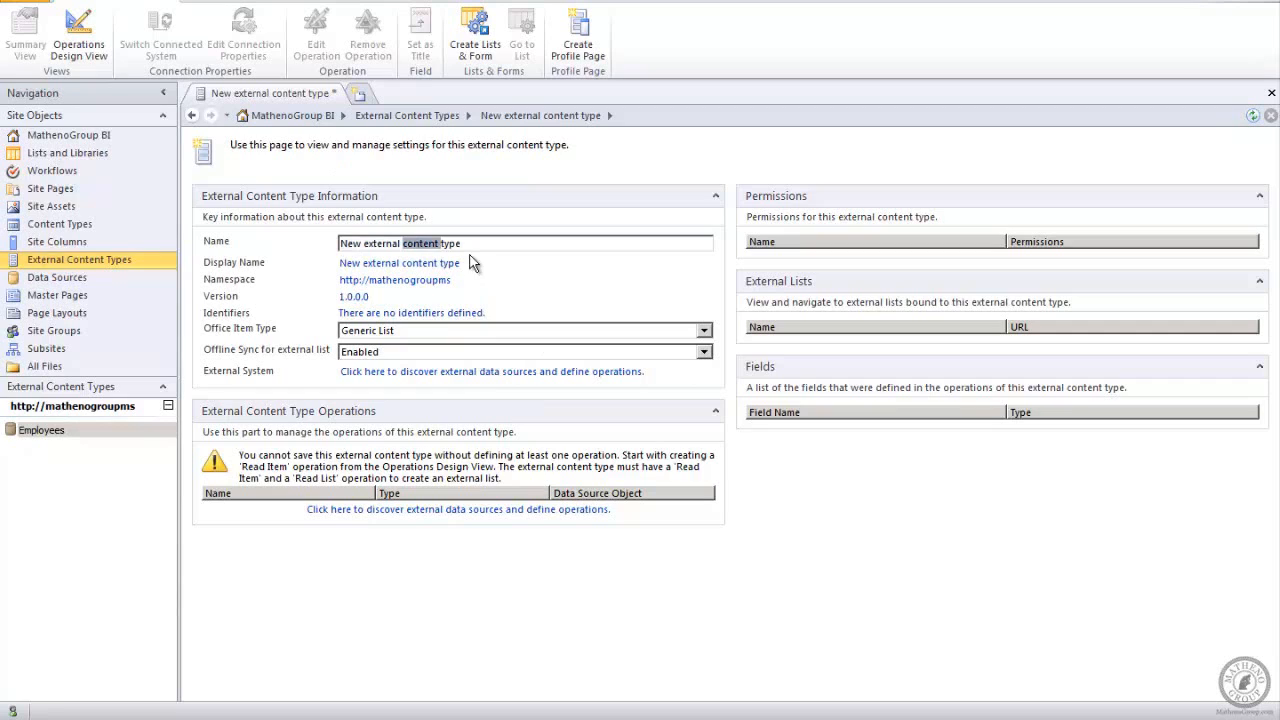
drag(467, 248, 277, 243)
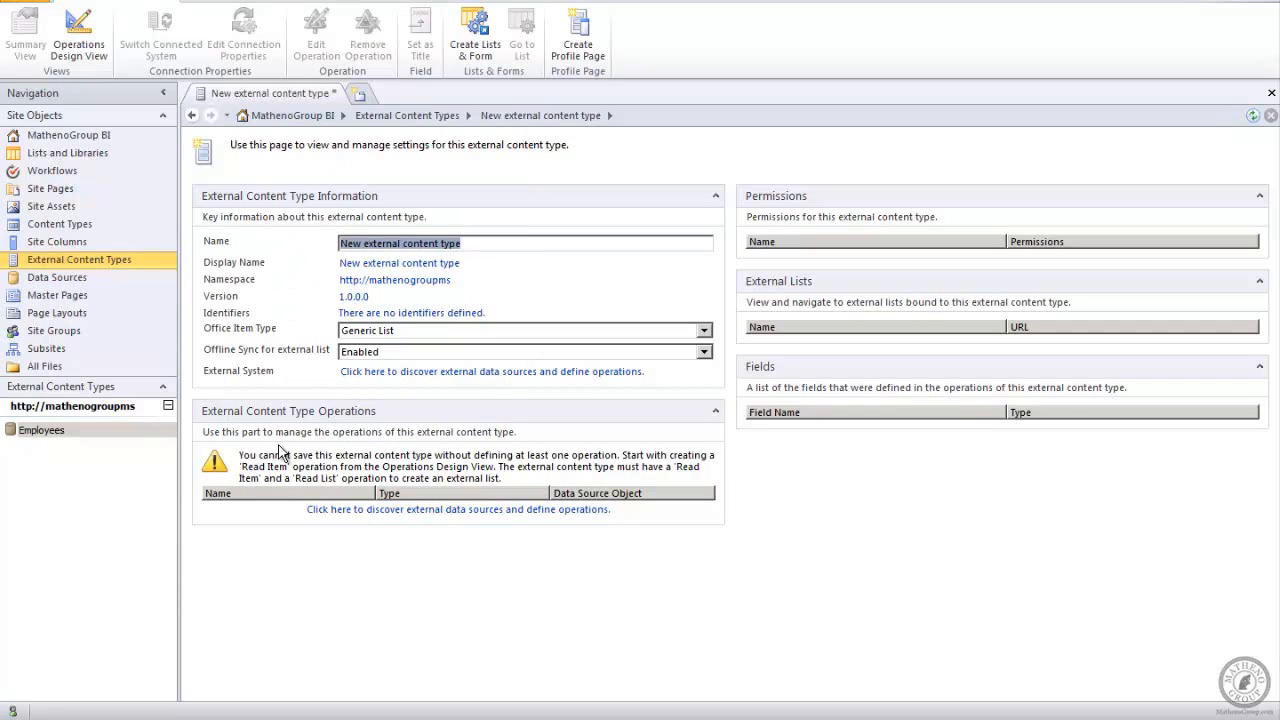
text(Empl)
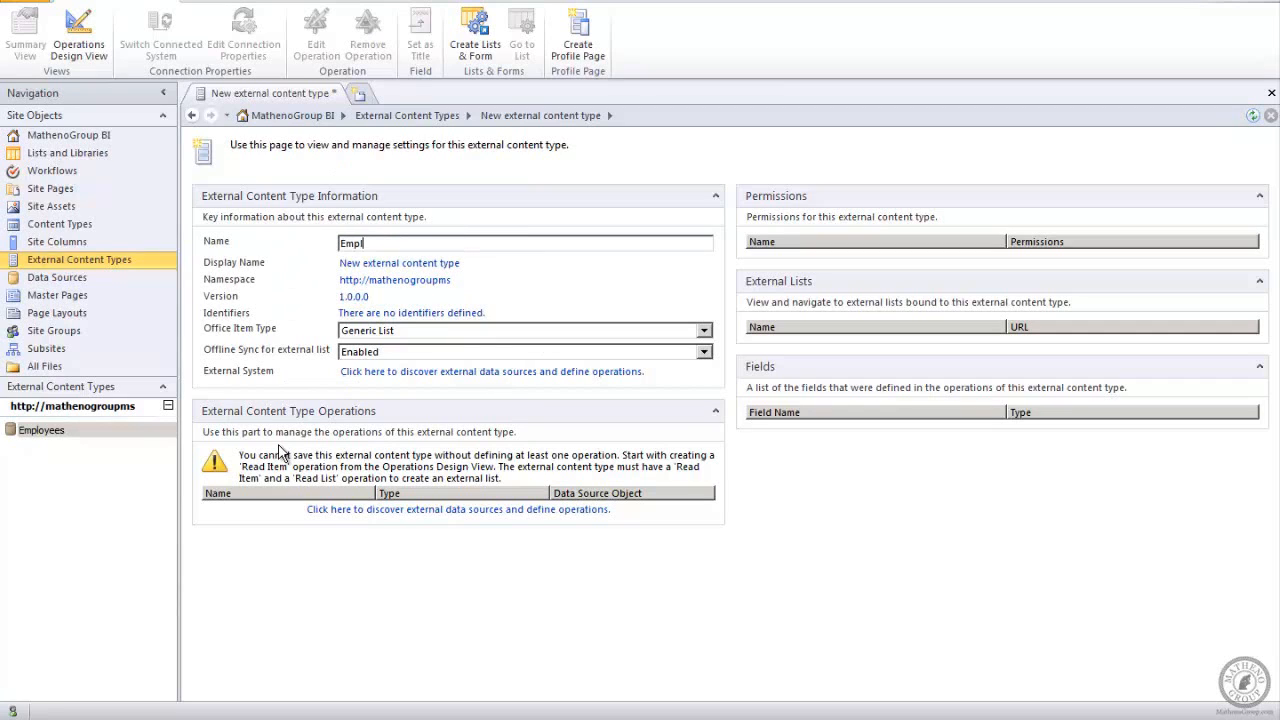
text(oyeesStudent)
click(442, 264)
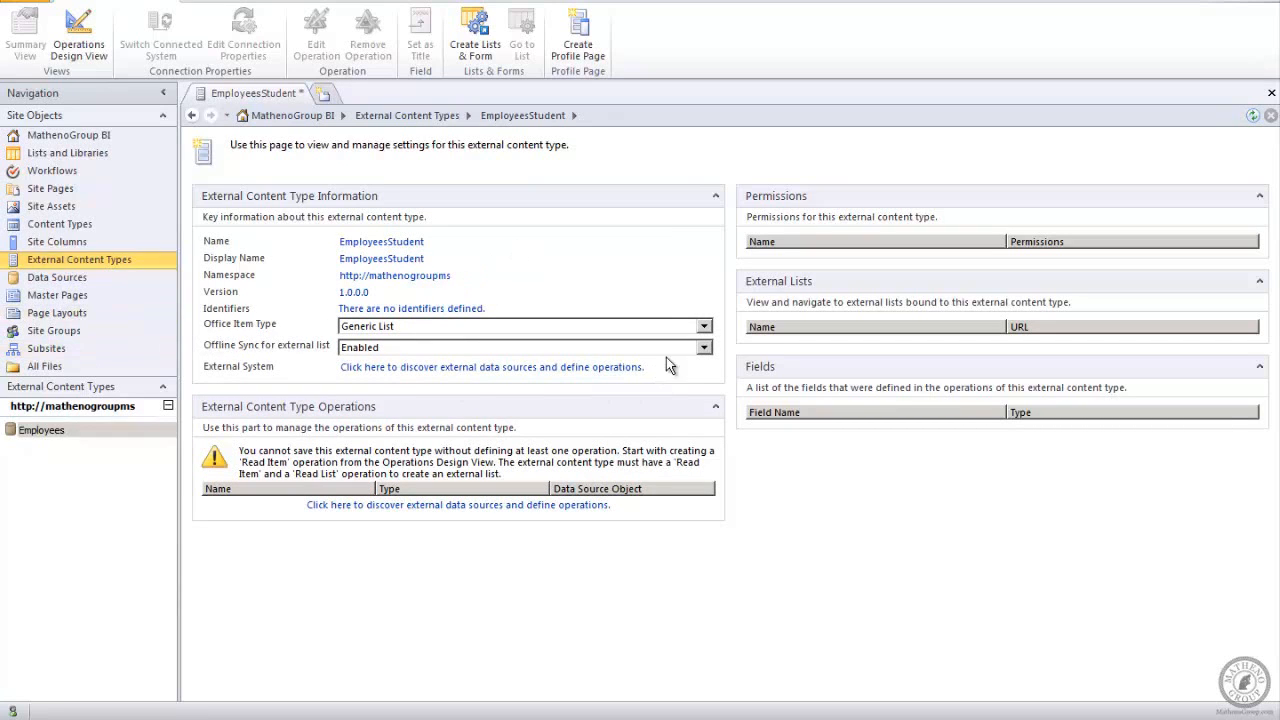
Step: Try Contact as the Office item type, restore Generic List, and open the designer for external data sources and operations
click(705, 328)
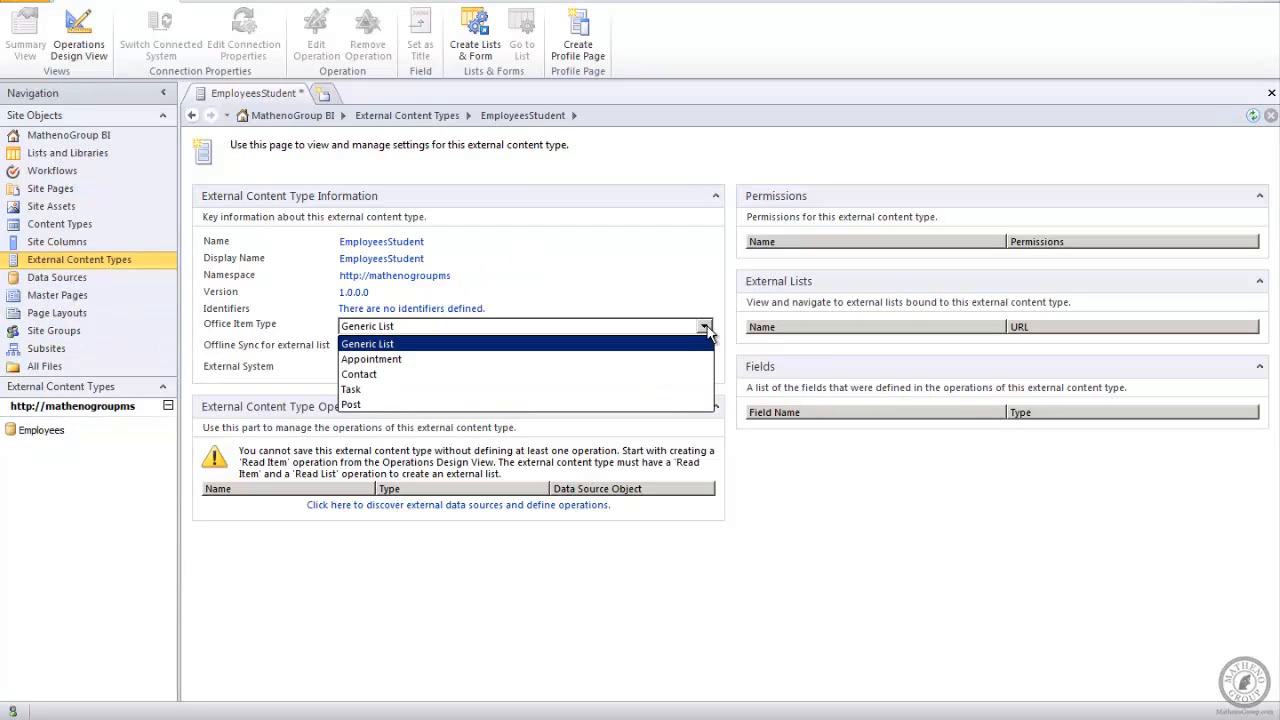
click(643, 375)
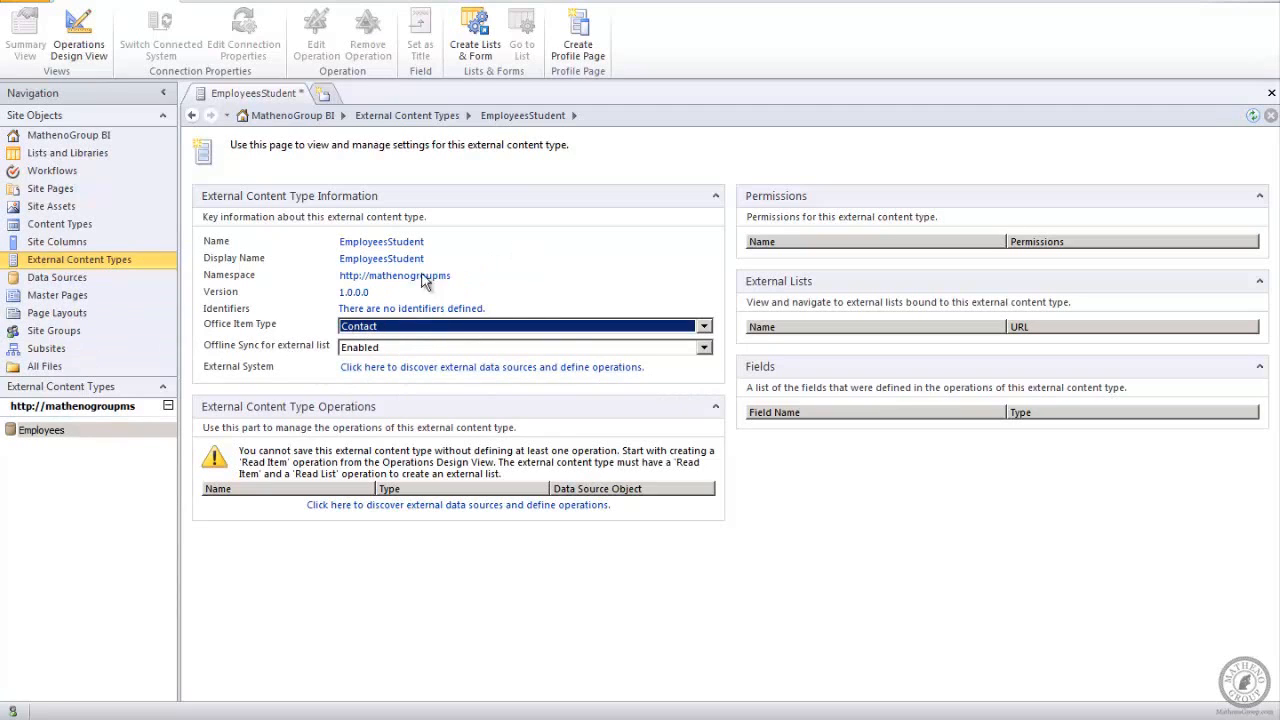
click(705, 328)
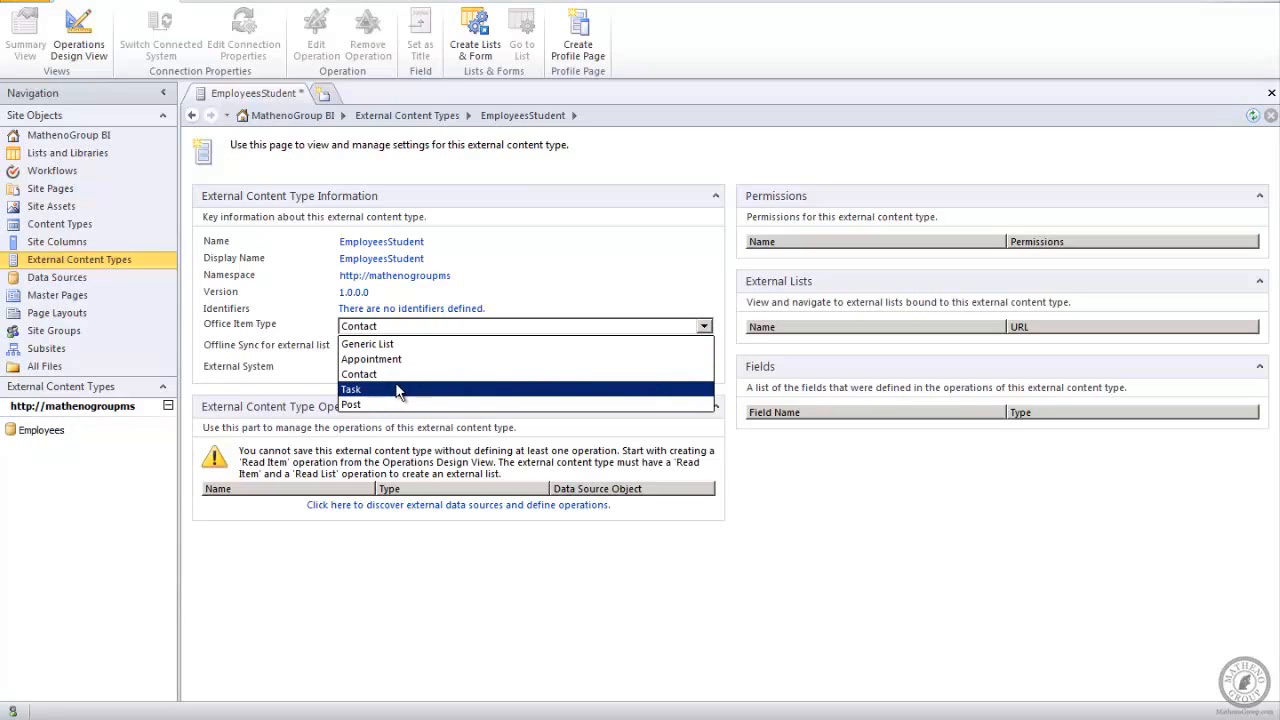
click(400, 344)
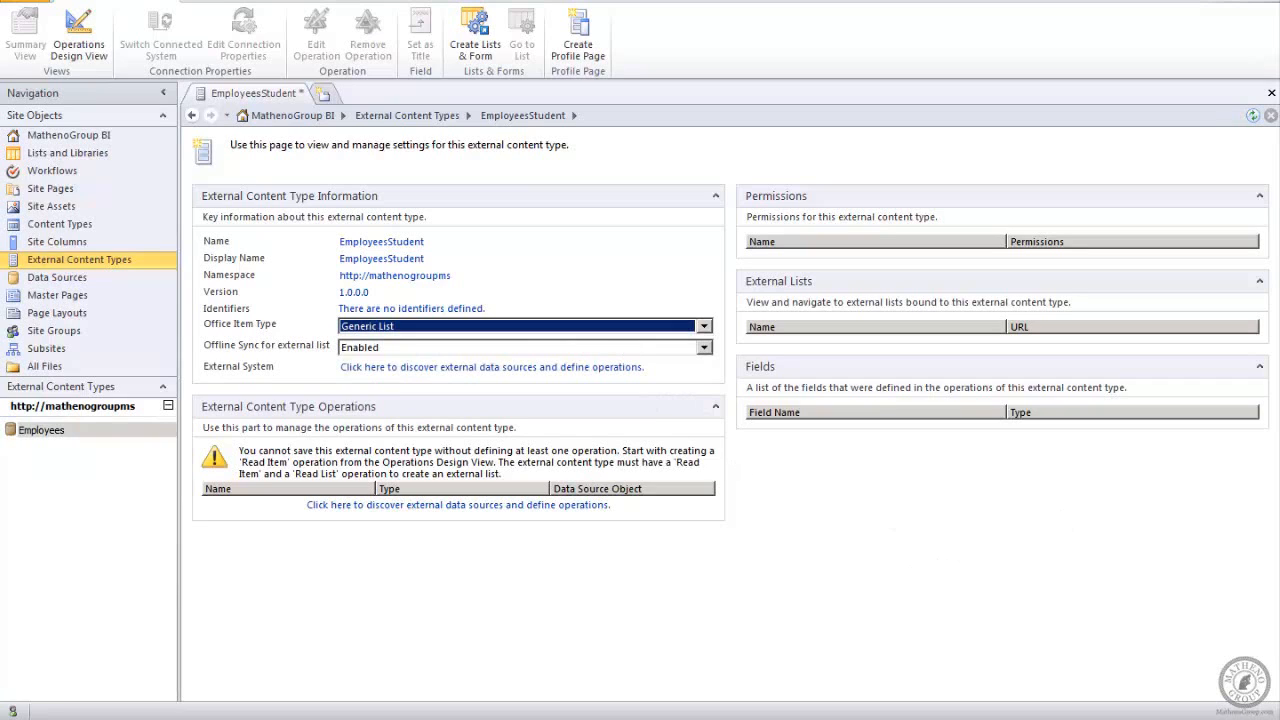
click(444, 366)
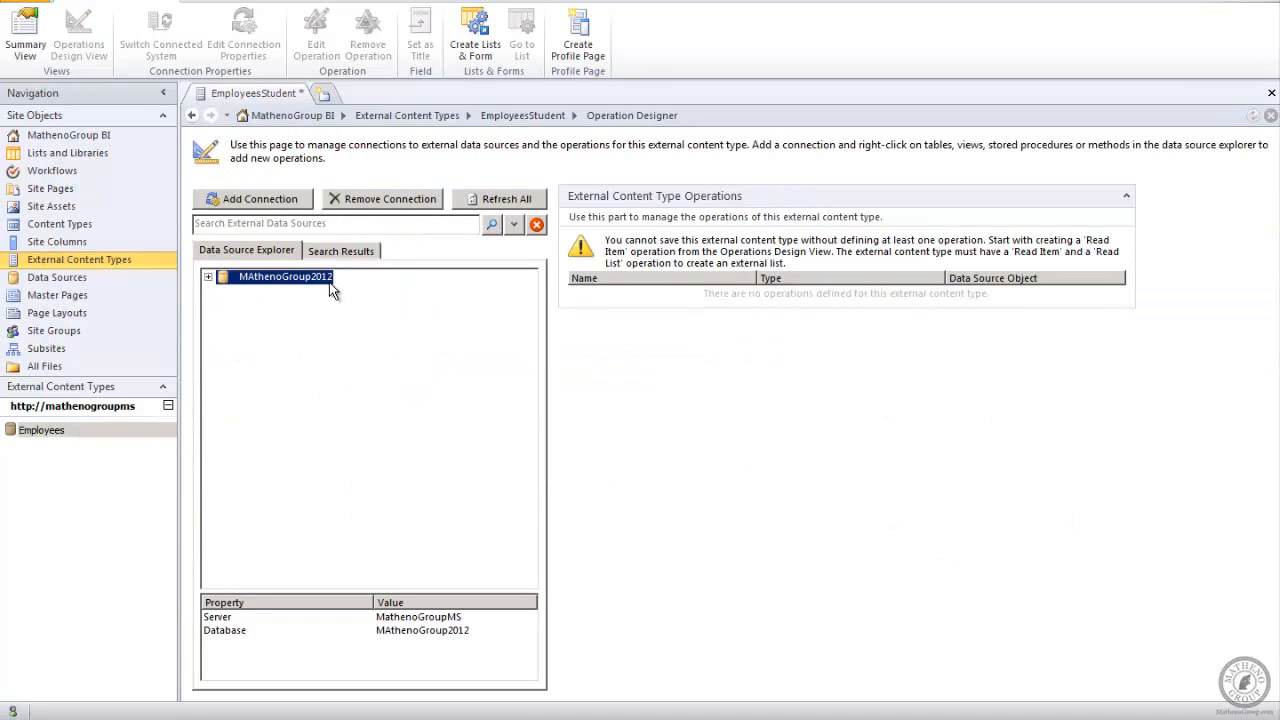
Step: Inspect the connection settings for a .NET Type external data source, without adding the connection
click(266, 205)
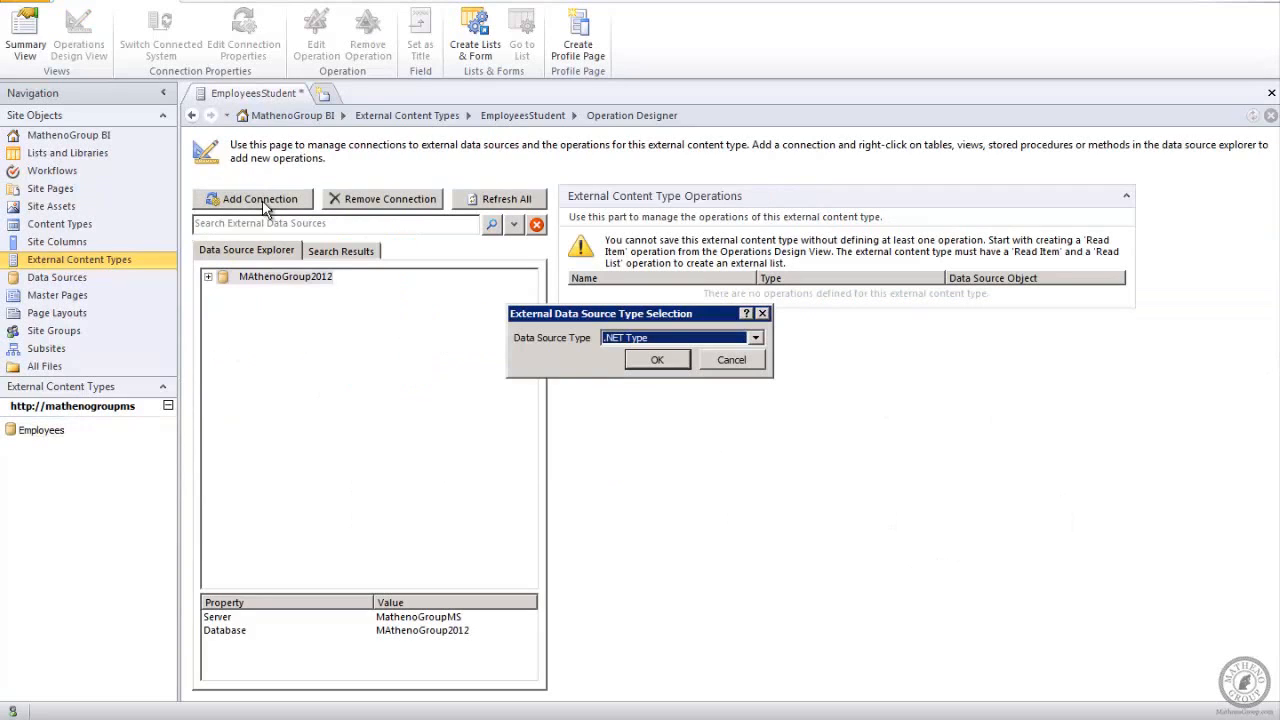
click(757, 339)
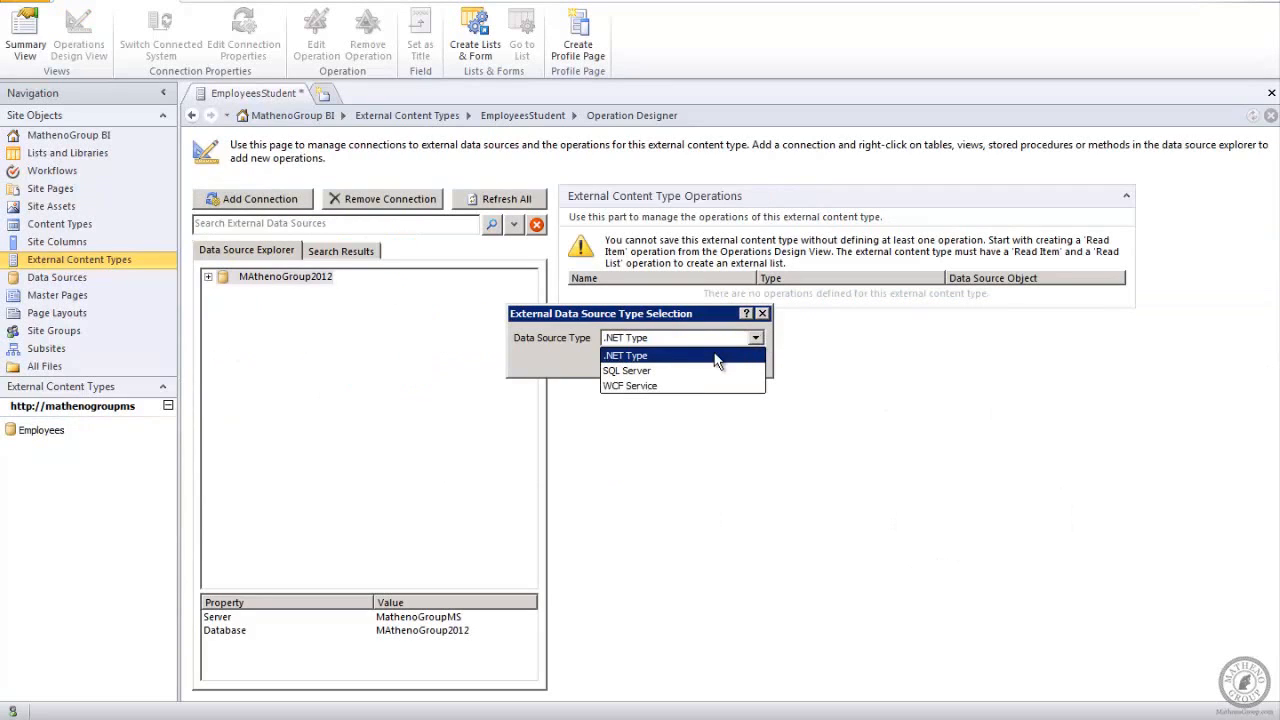
click(716, 356)
click(666, 364)
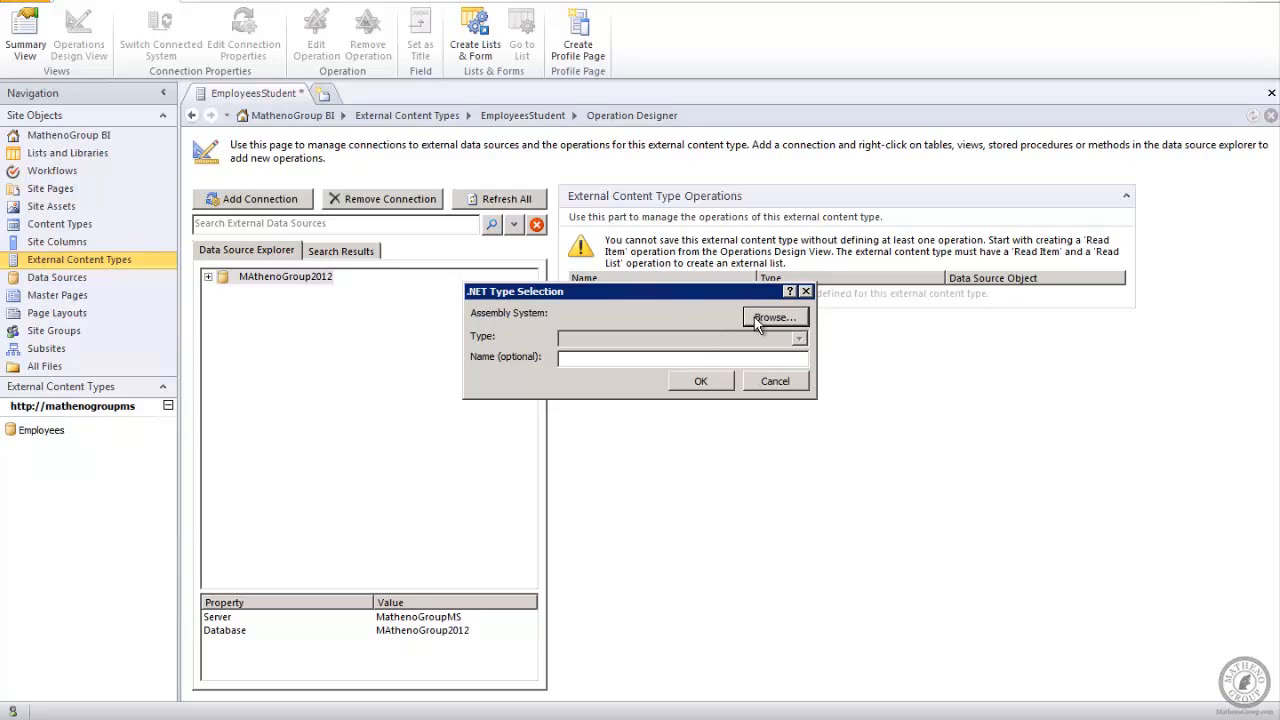
click(767, 381)
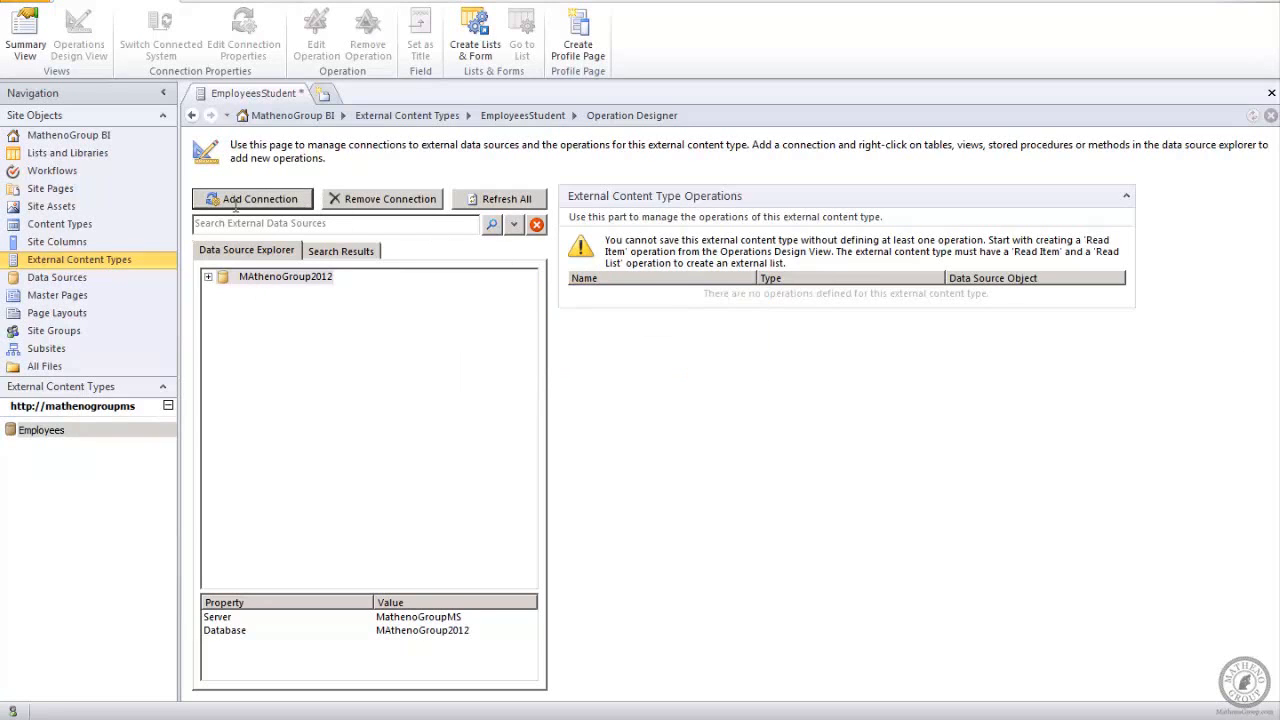
Step: Inspect the connection settings for a WCF Service external data source, without adding the connection
click(236, 204)
click(760, 339)
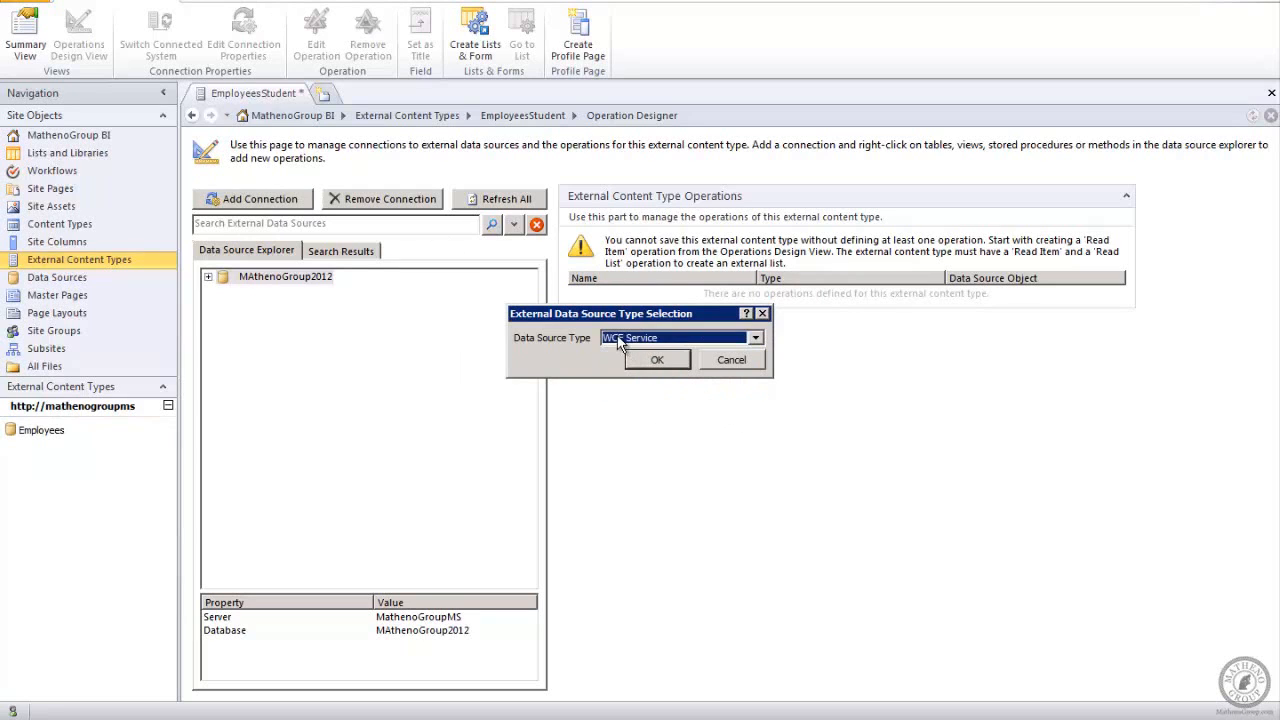
click(656, 361)
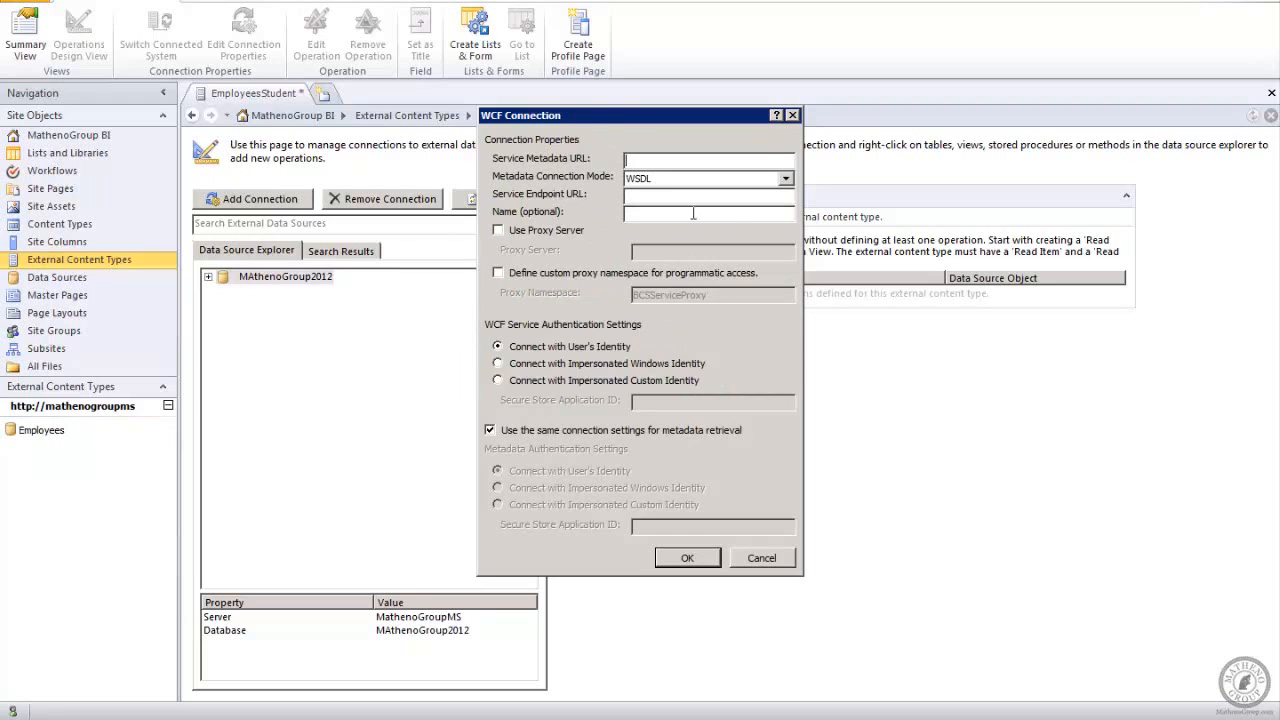
click(791, 116)
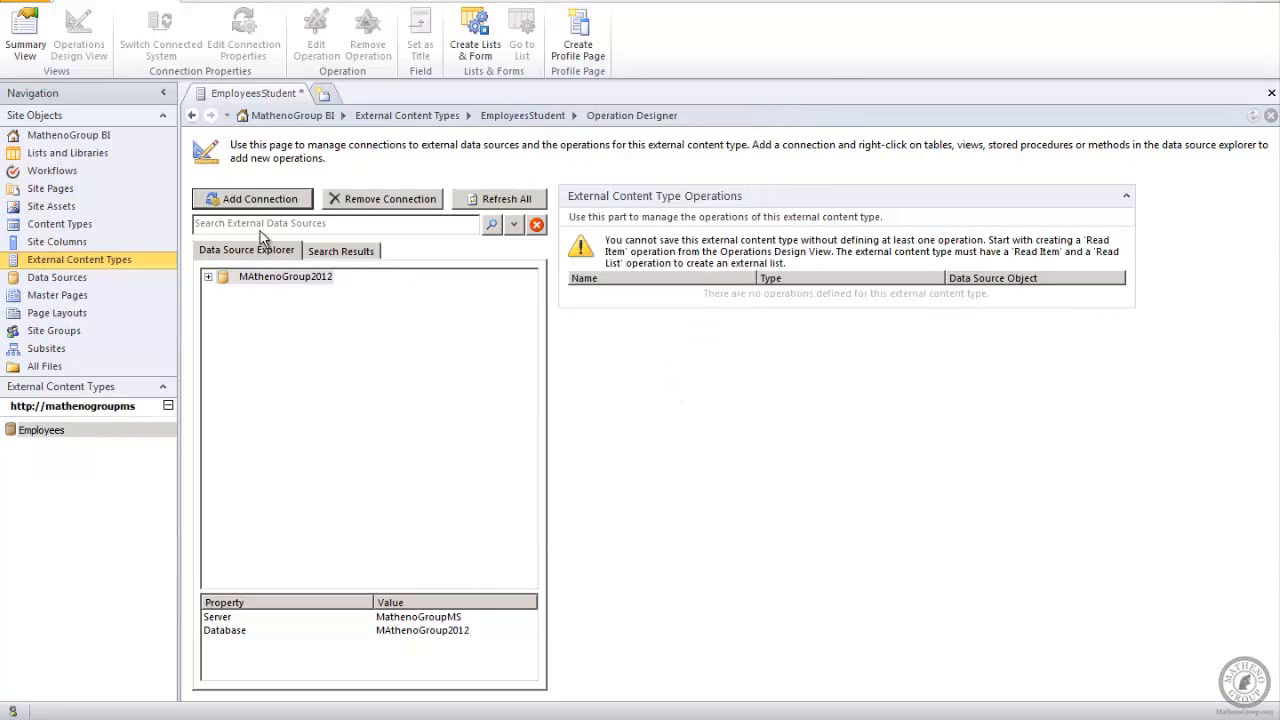
Step: Start adding an external data source connection with SQL Server as the data source type
click(242, 199)
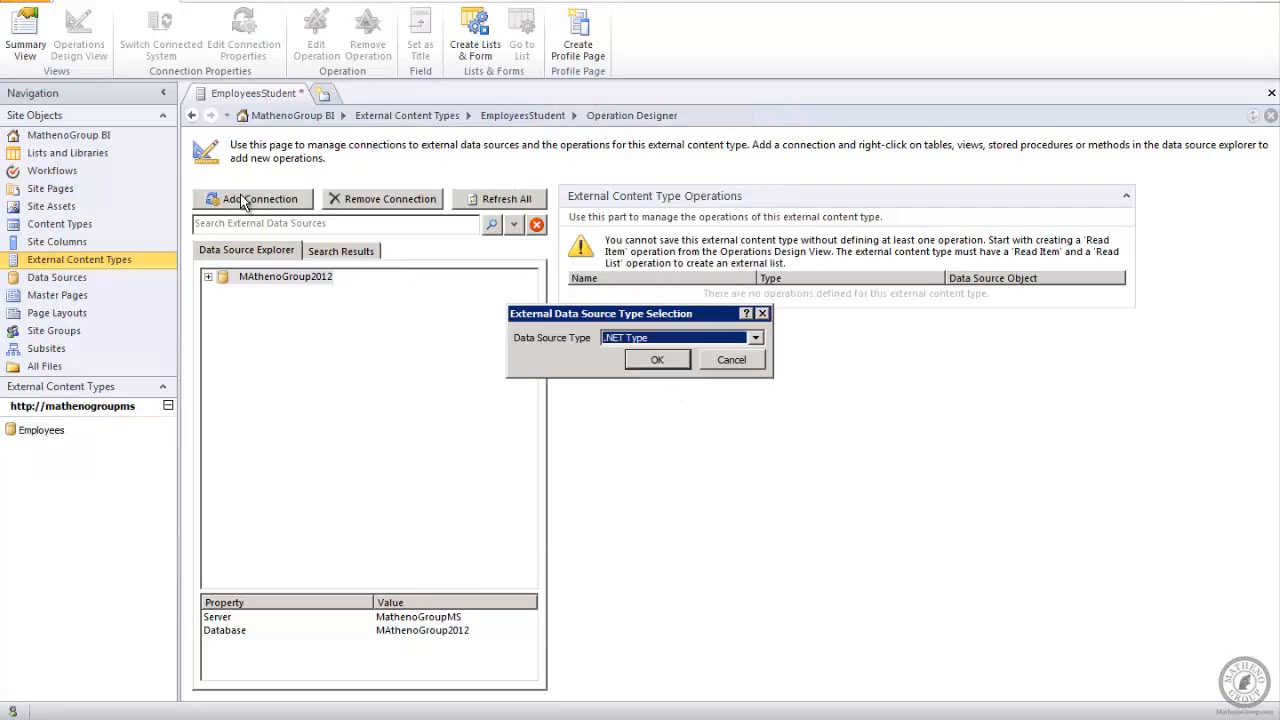
click(755, 340)
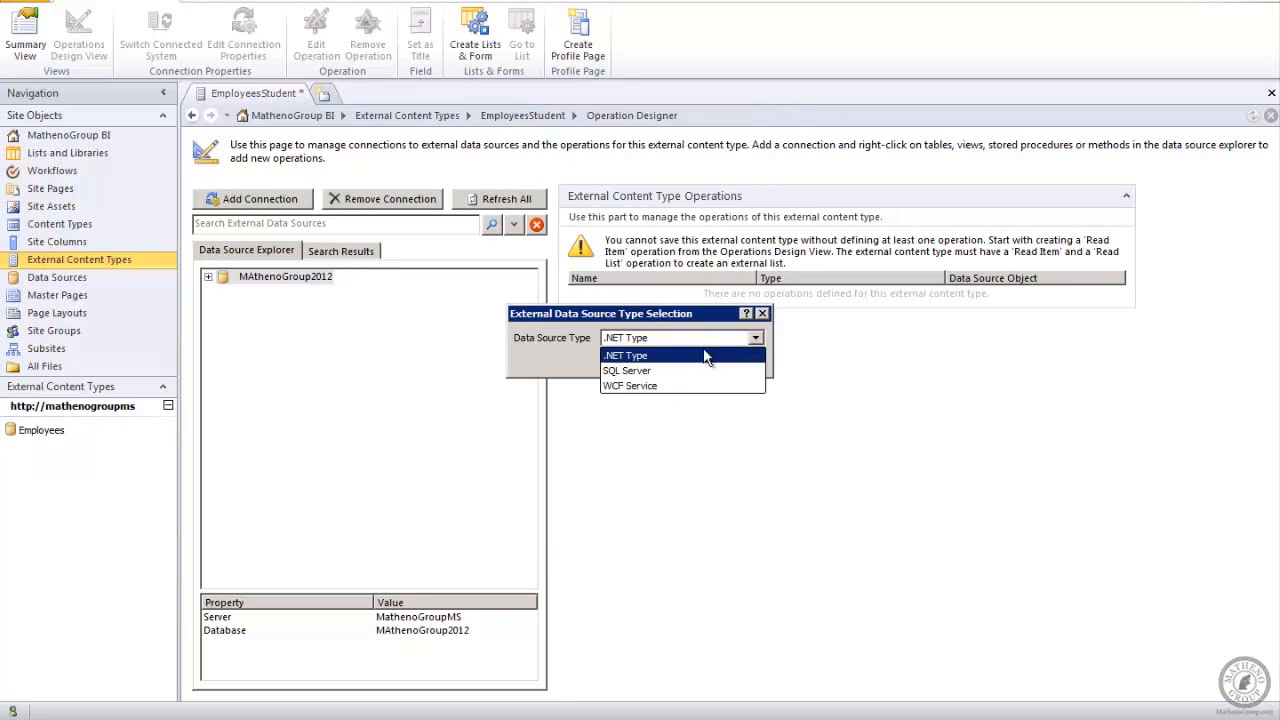
click(648, 371)
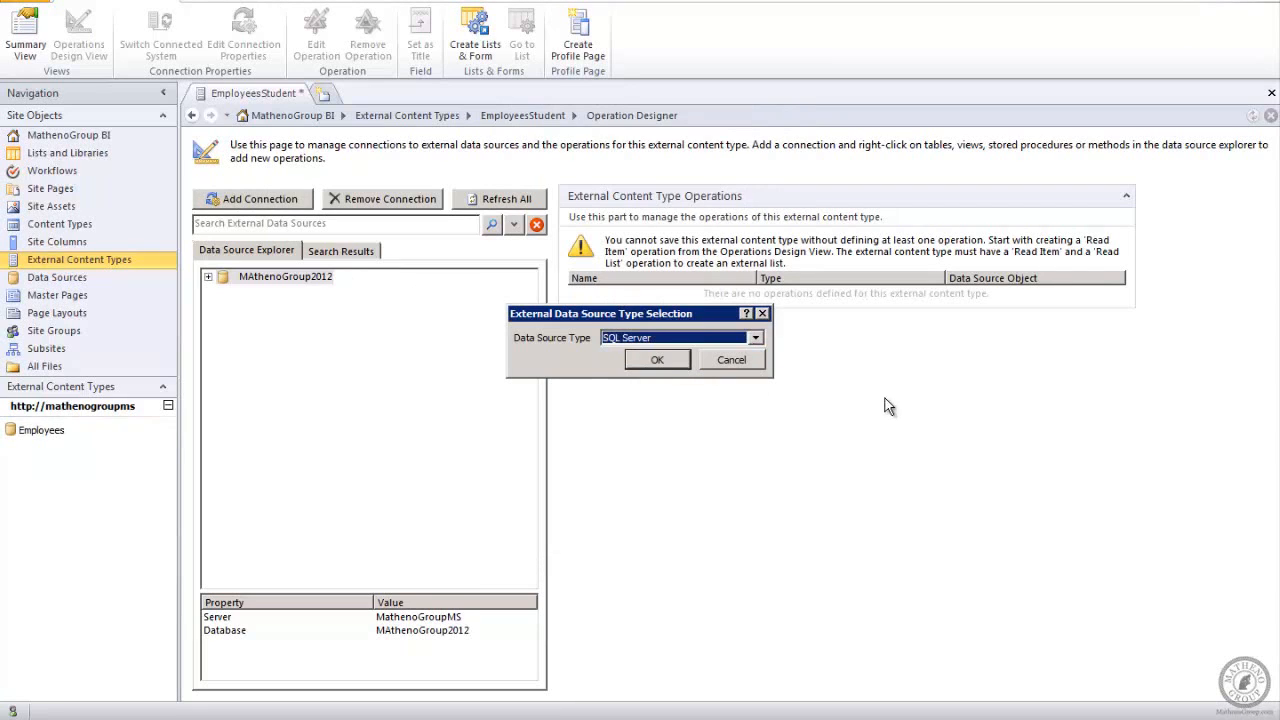
click(639, 358)
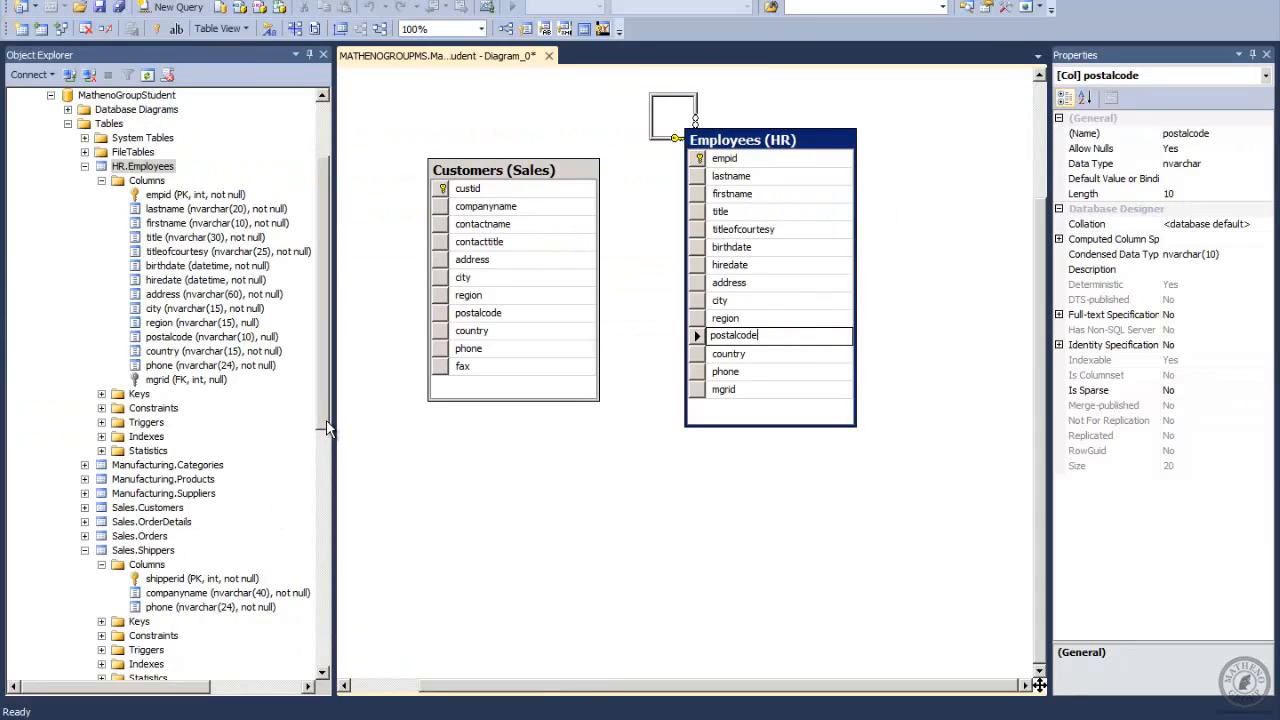
Step: Switch to SQL Server Management Studio and look up the database server name in Object Explorer and the Database Engine connection options
drag(324, 422, 316, 271)
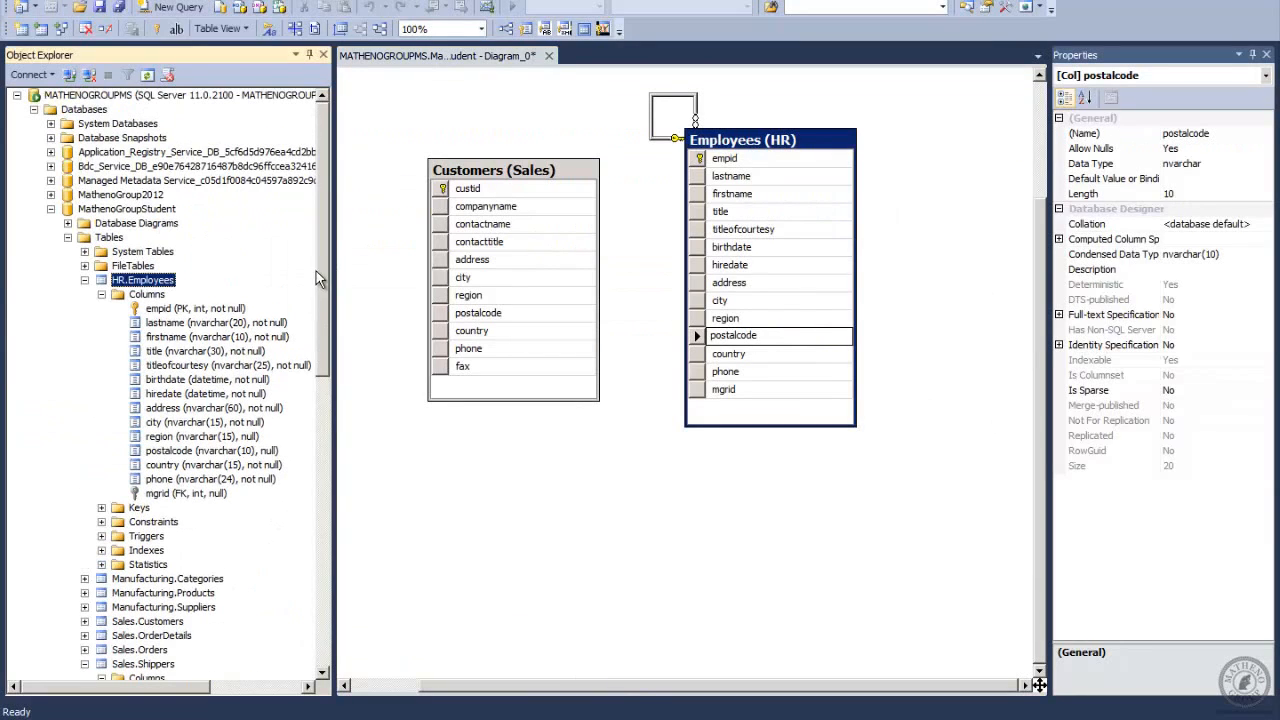
click(80, 97)
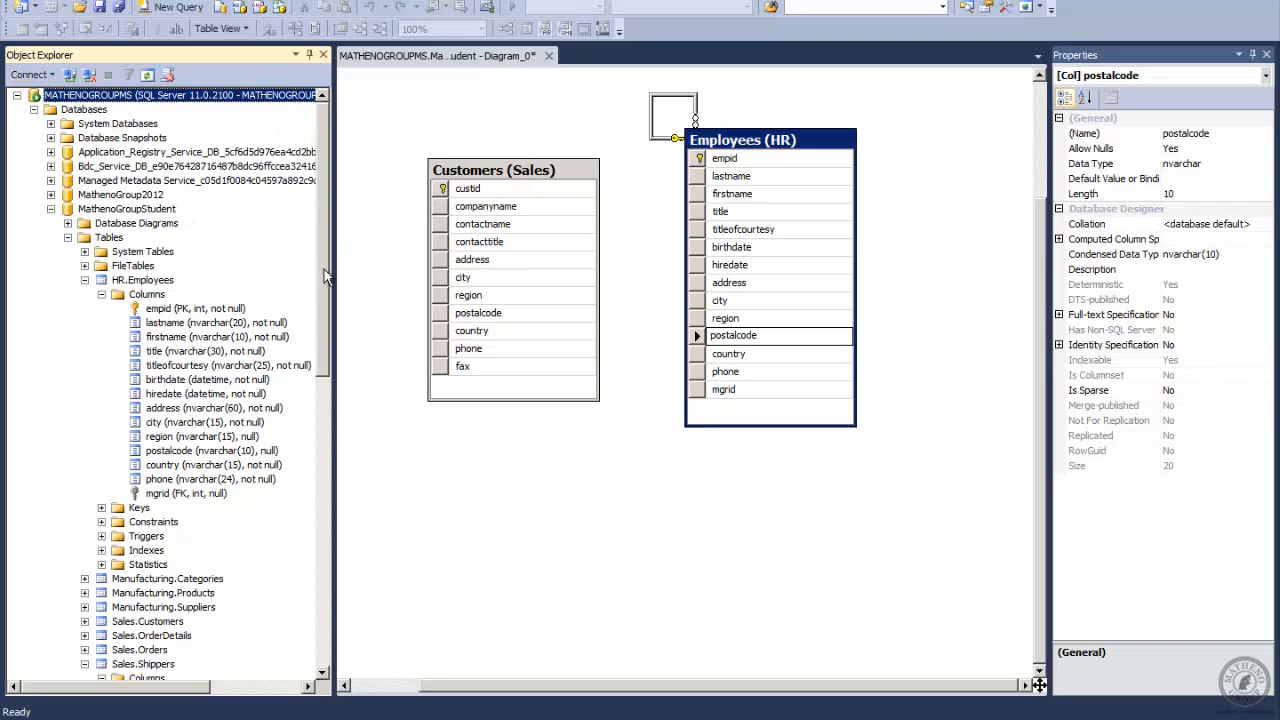
drag(324, 269, 303, 185)
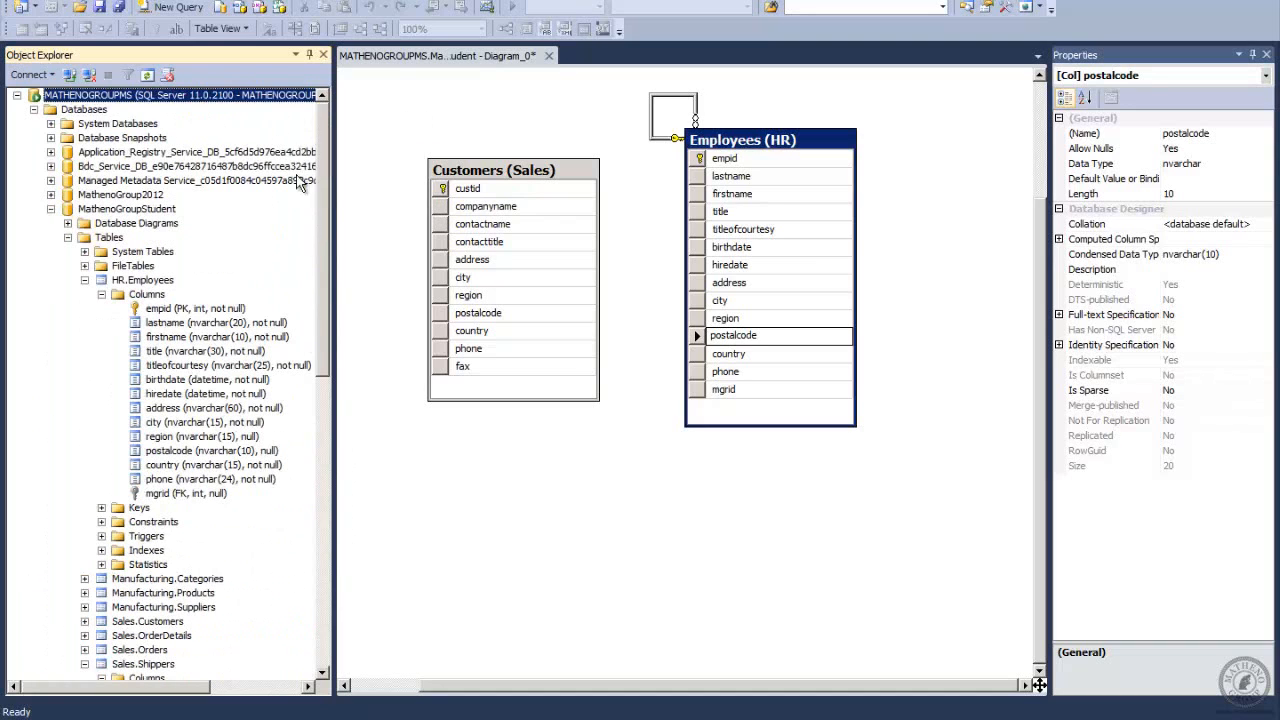
click(35, 76)
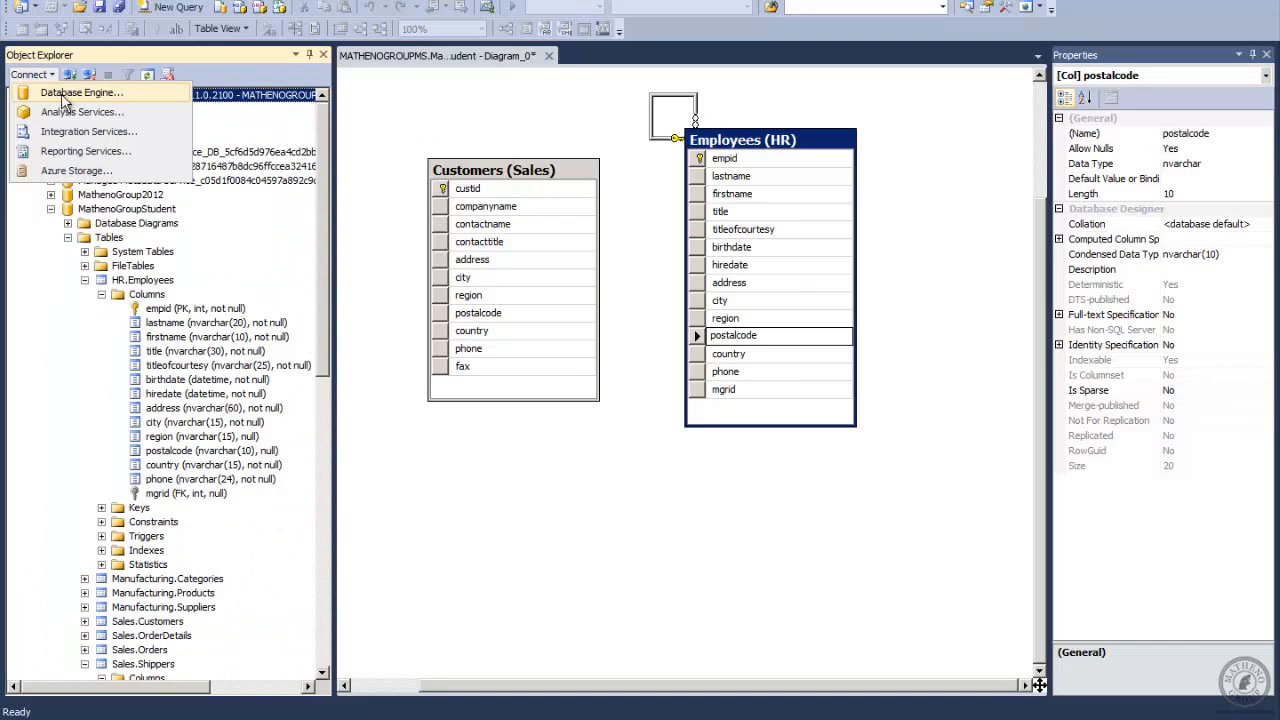
click(62, 93)
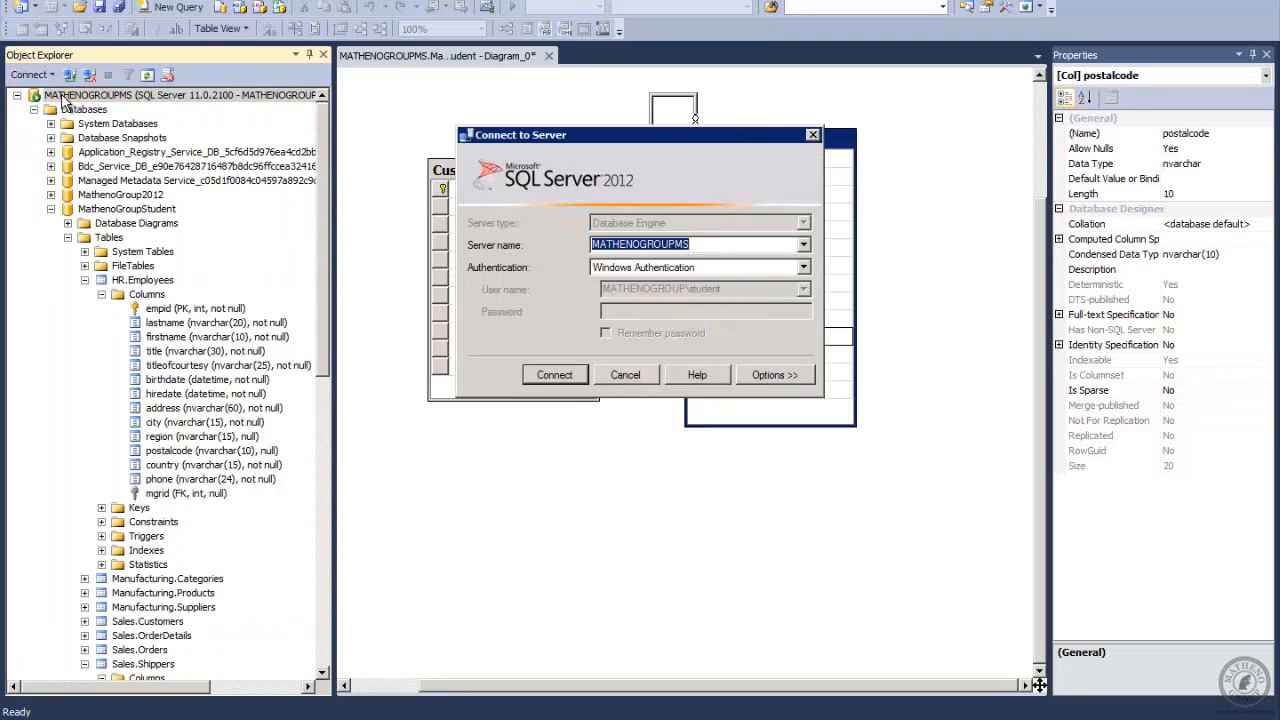
click(804, 245)
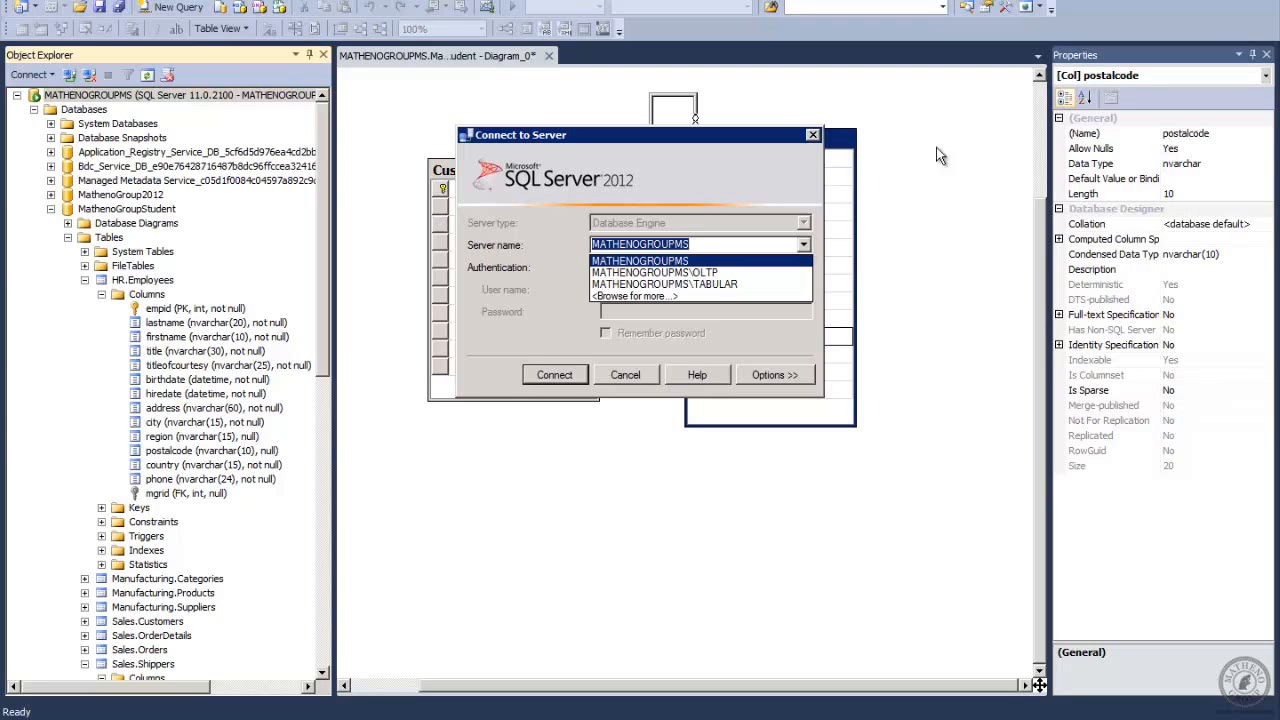
click(624, 377)
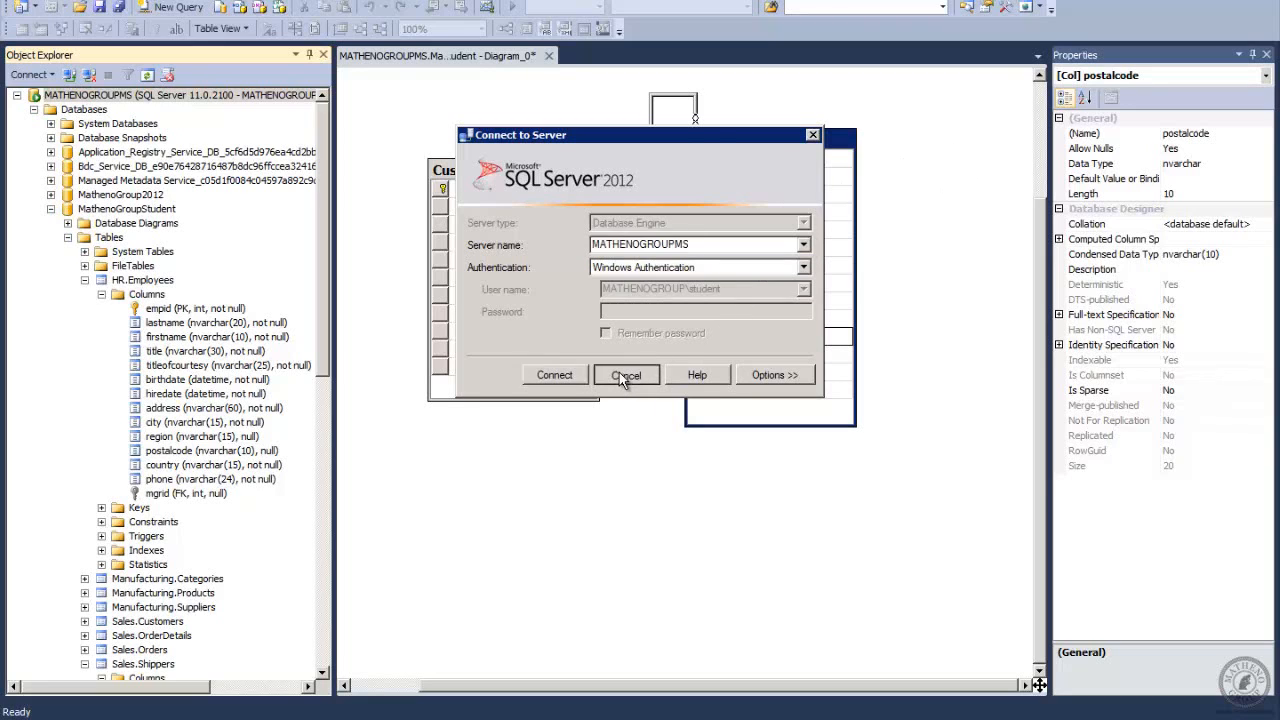
click(624, 377)
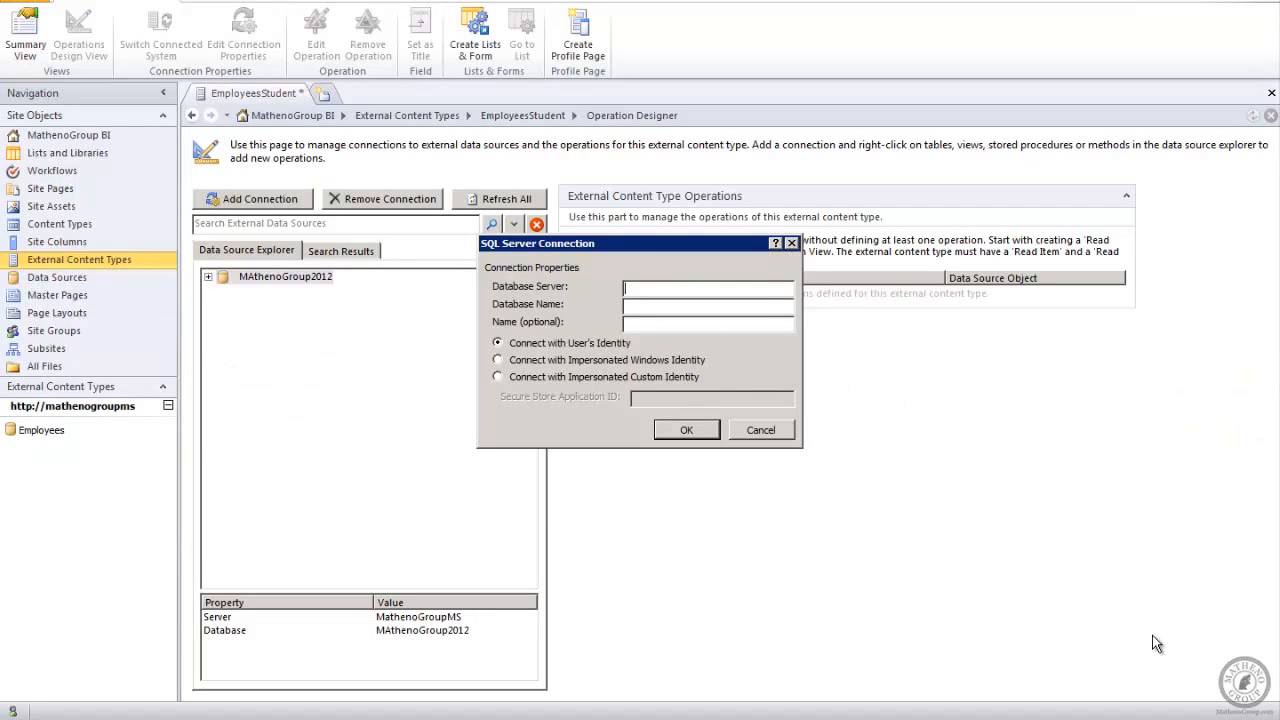
Step: Enter MathenoGroupMS as the connection's database server and MathenoGroupStudent, copied from SQL Server Management Studio, as its database name
text(MathenoGroupMS)
key(Tab)
key(alt+Tab)
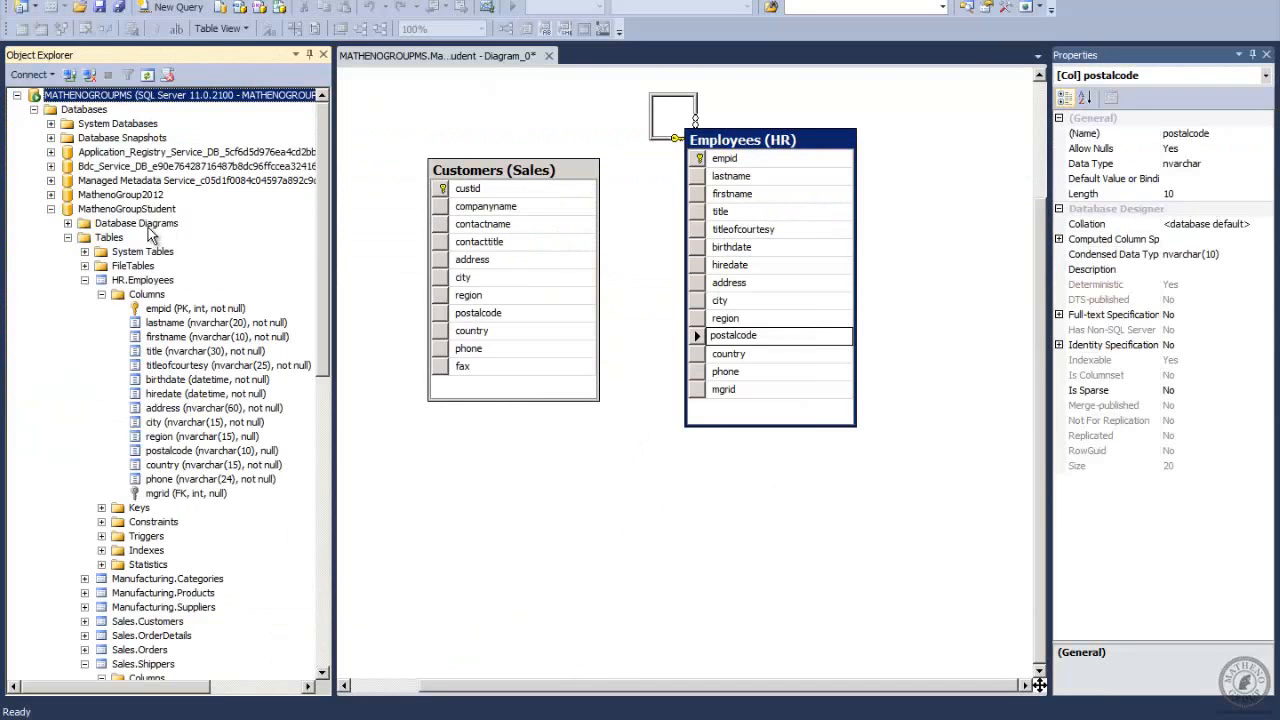
click(110, 209)
right_click(110, 213)
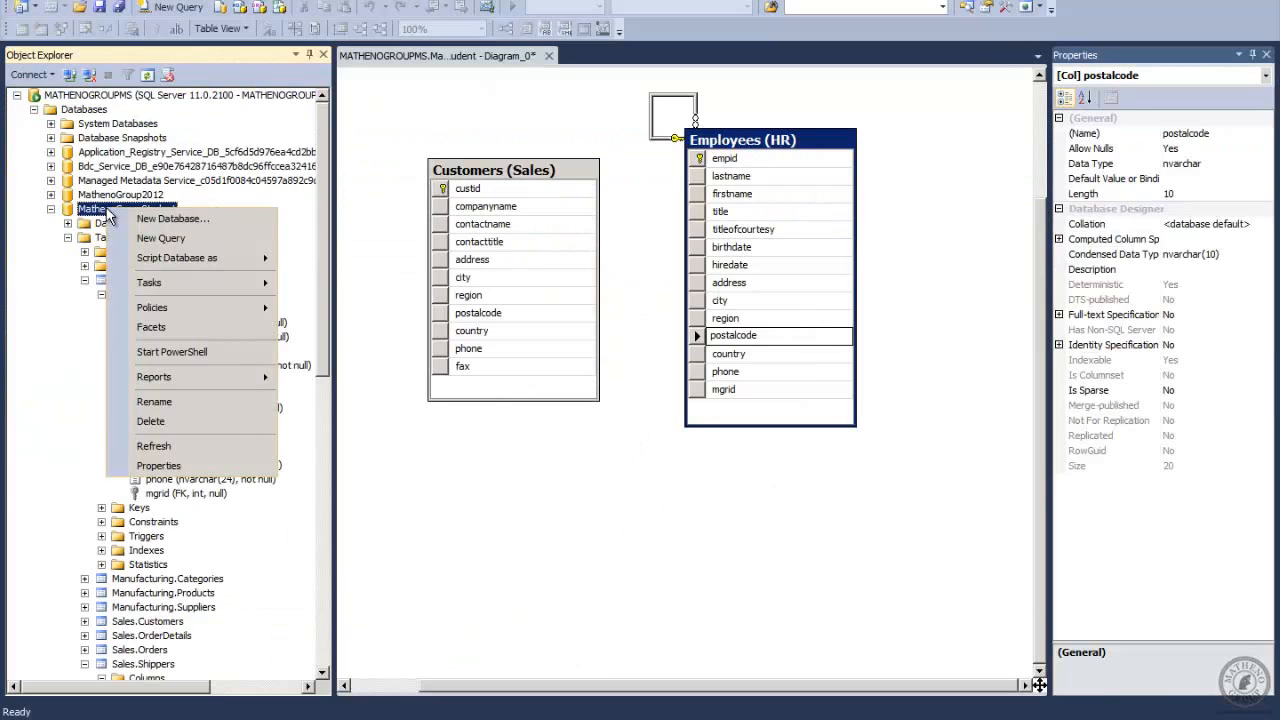
click(220, 401)
key(ctrl+c)
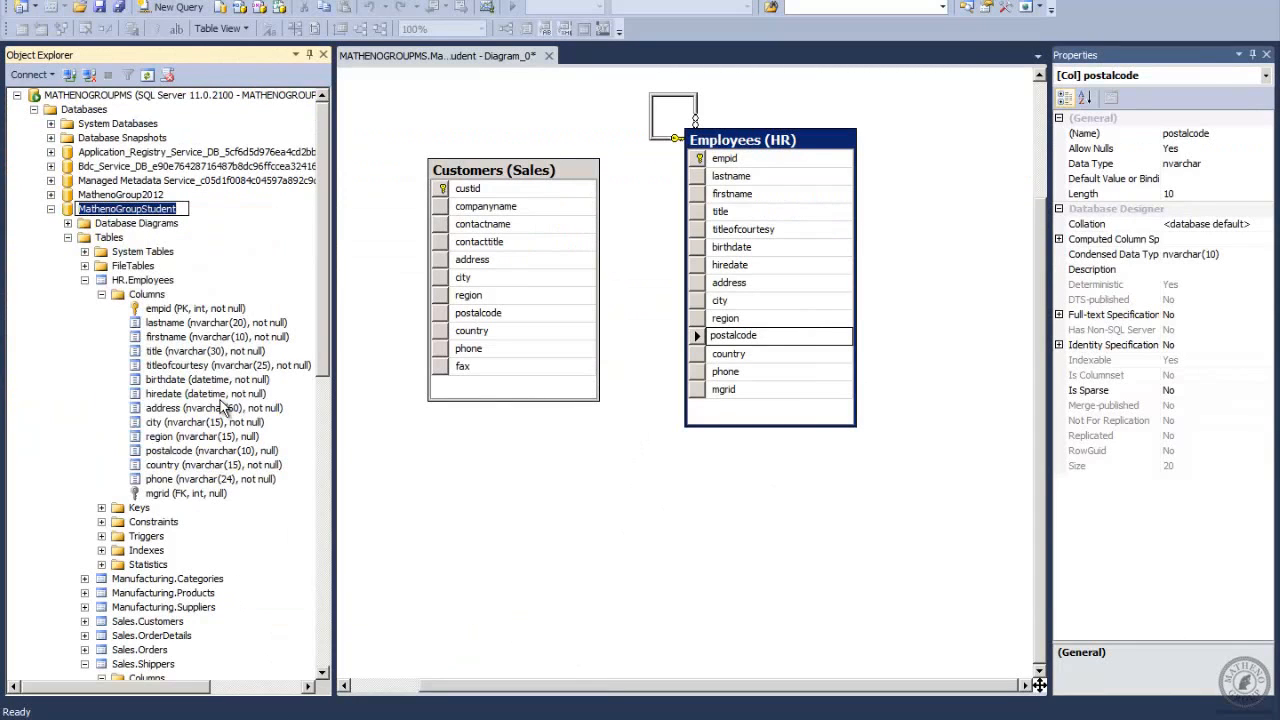
click(477, 463)
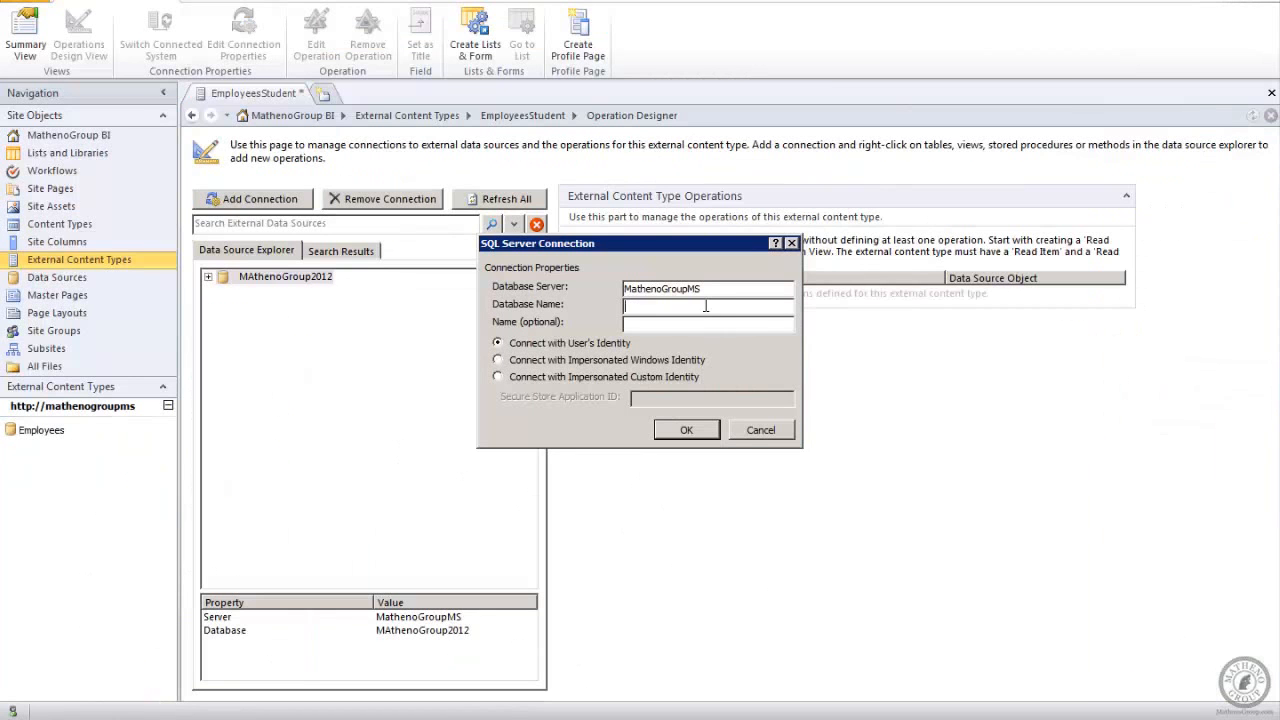
key(ctrl+v)
Step: Try the impersonated identity options, then add the SQL Server connection using Connect with User's Identity
click(607, 361)
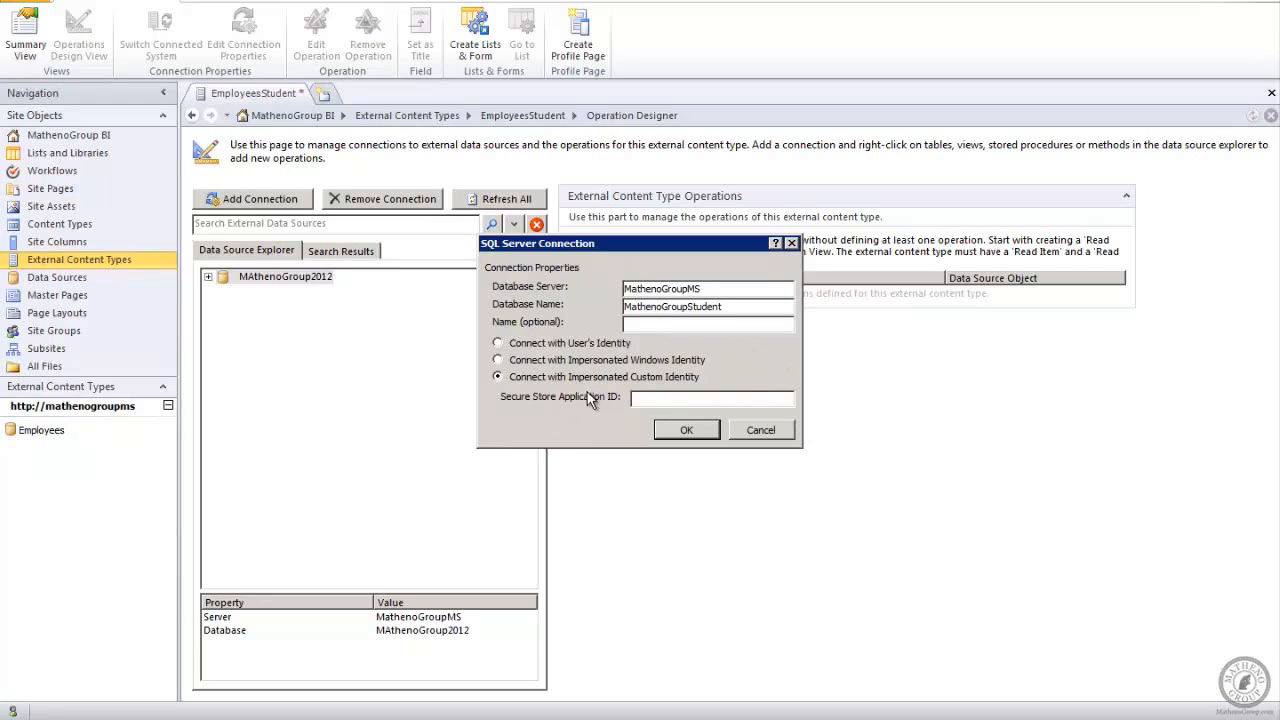
click(647, 396)
click(562, 344)
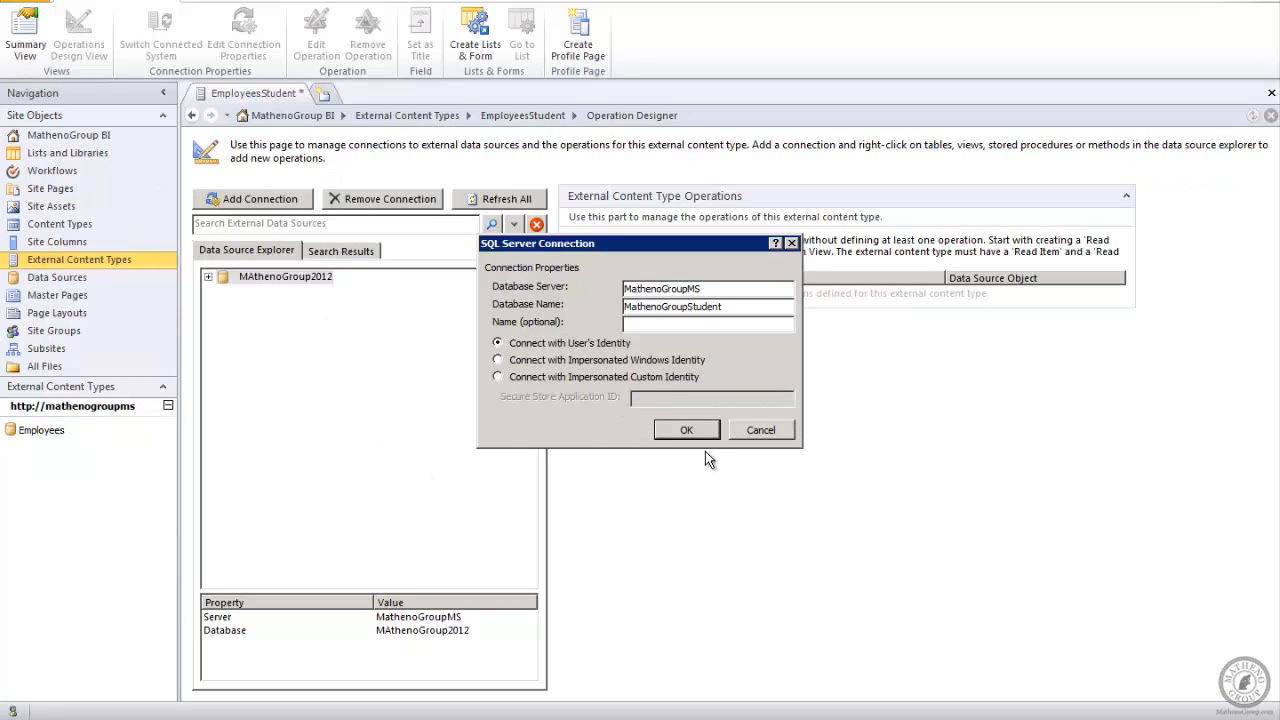
click(686, 431)
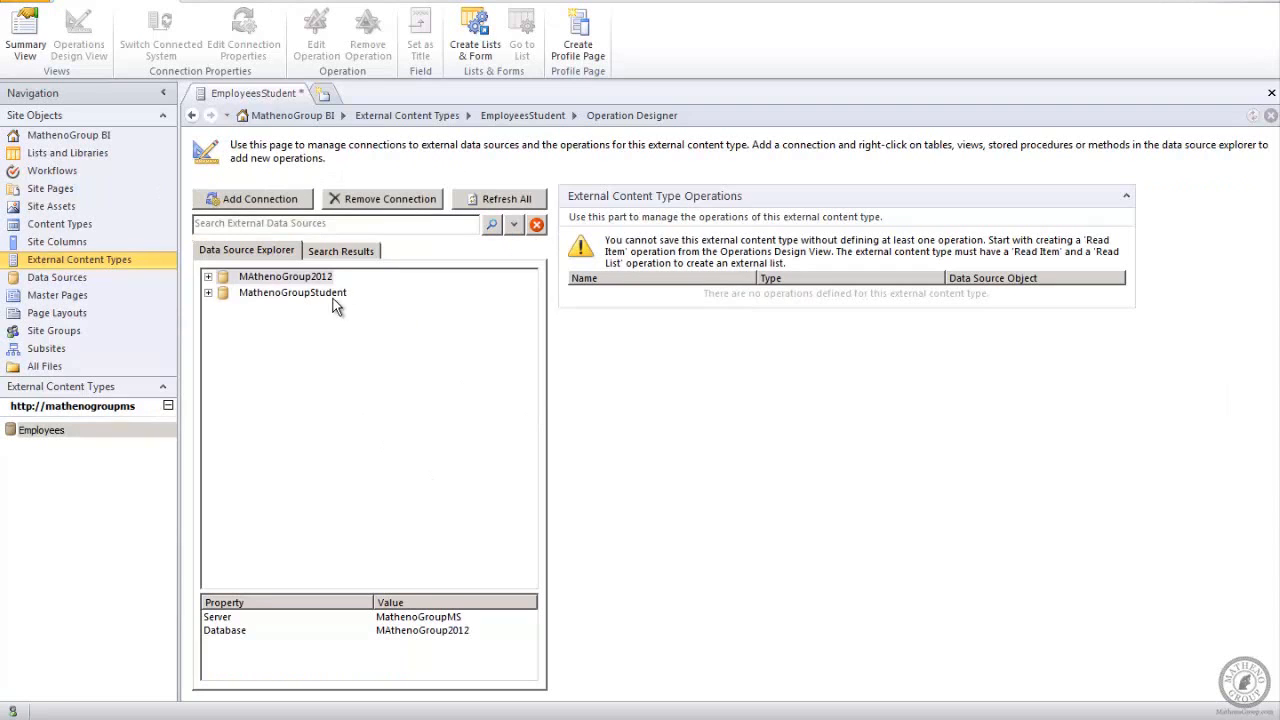
Step: Start creating all operations for the Employees table of MathenoGroupStudent and proceed to the parameters configuration
click(280, 297)
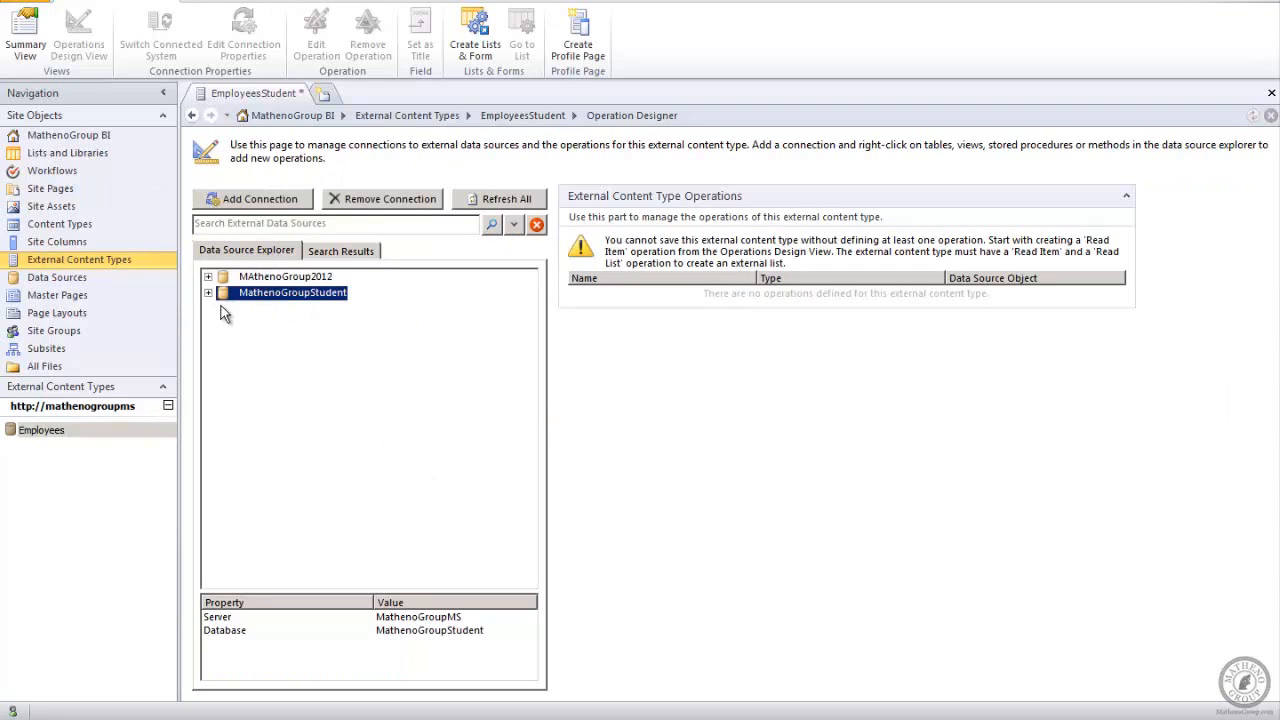
click(208, 293)
click(221, 309)
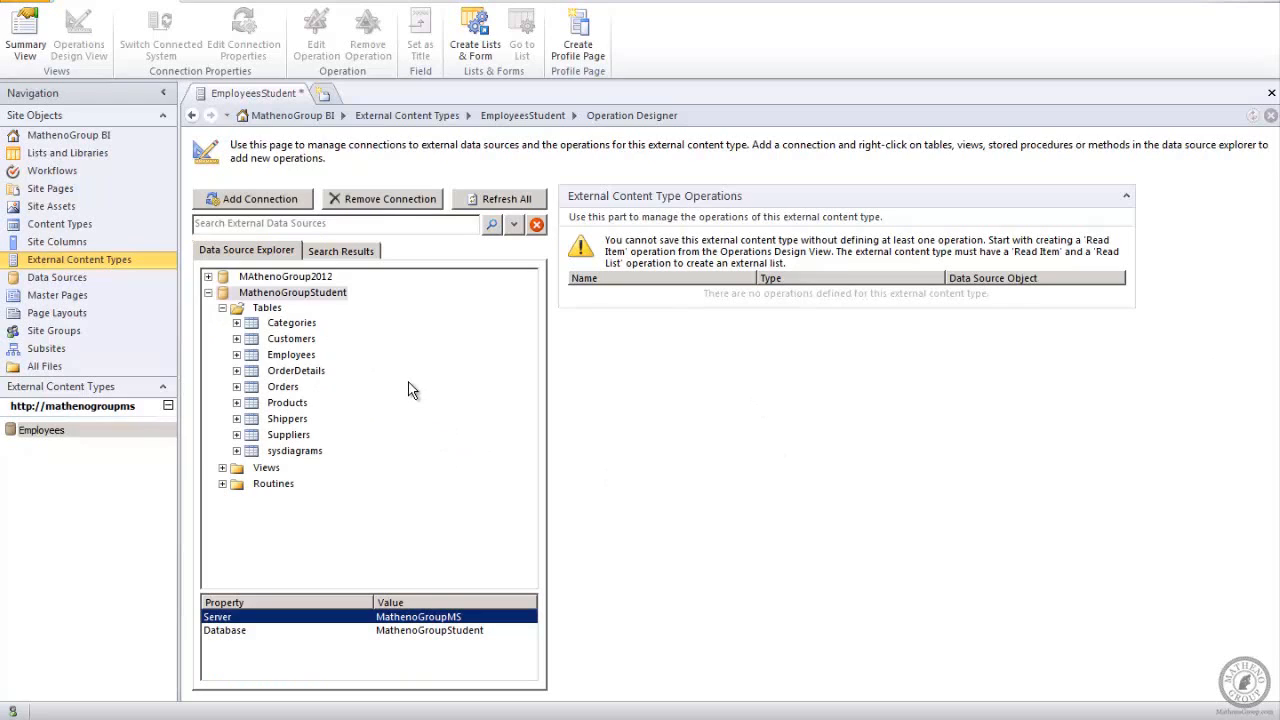
click(286, 356)
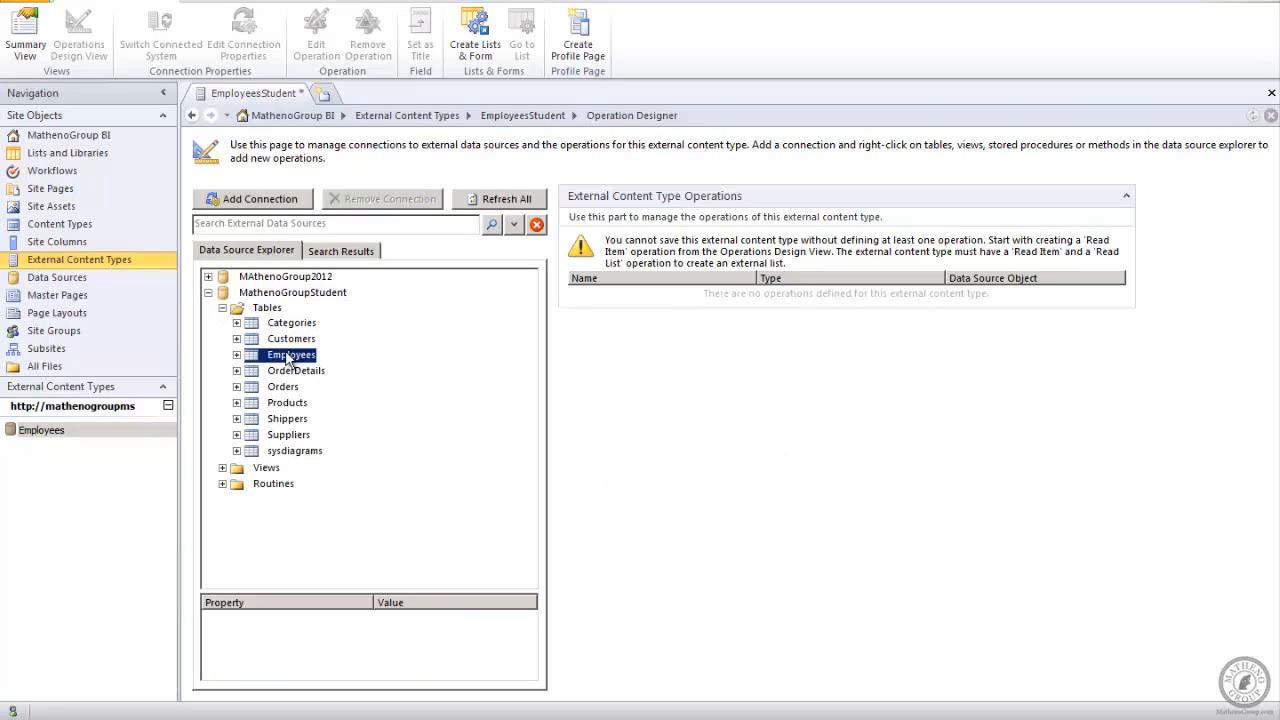
right_click(287, 357)
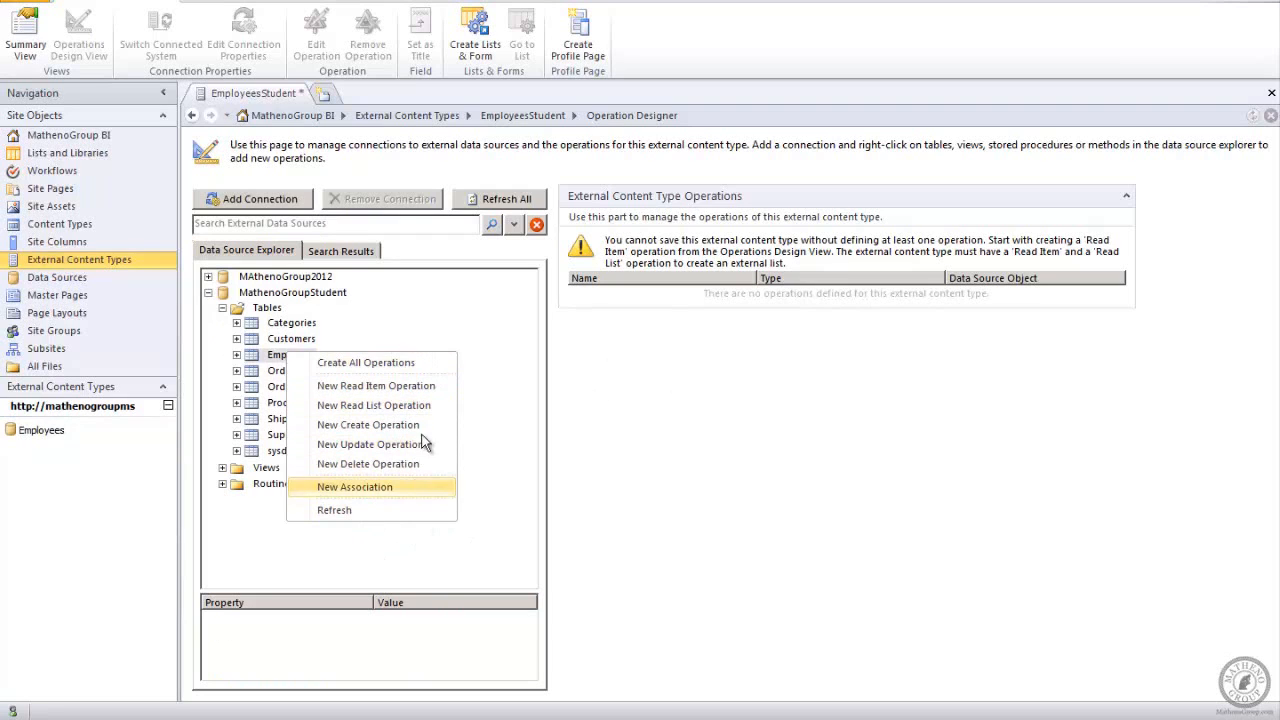
click(405, 363)
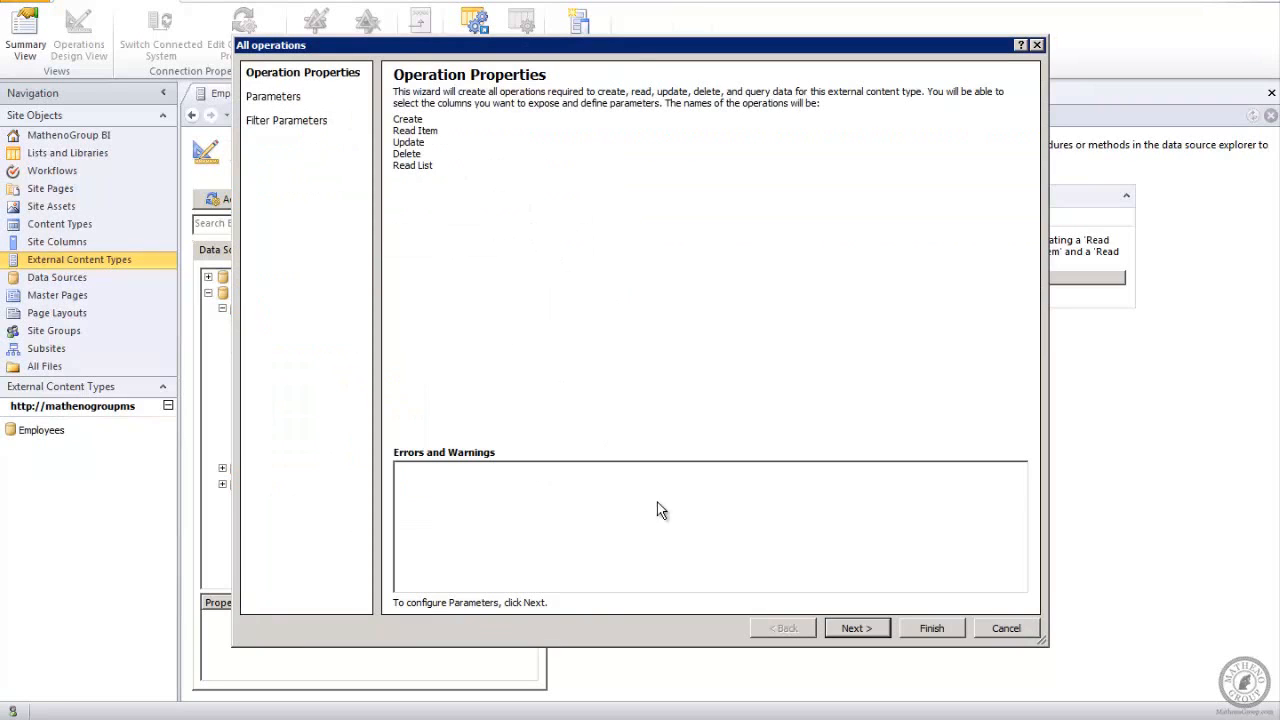
click(860, 630)
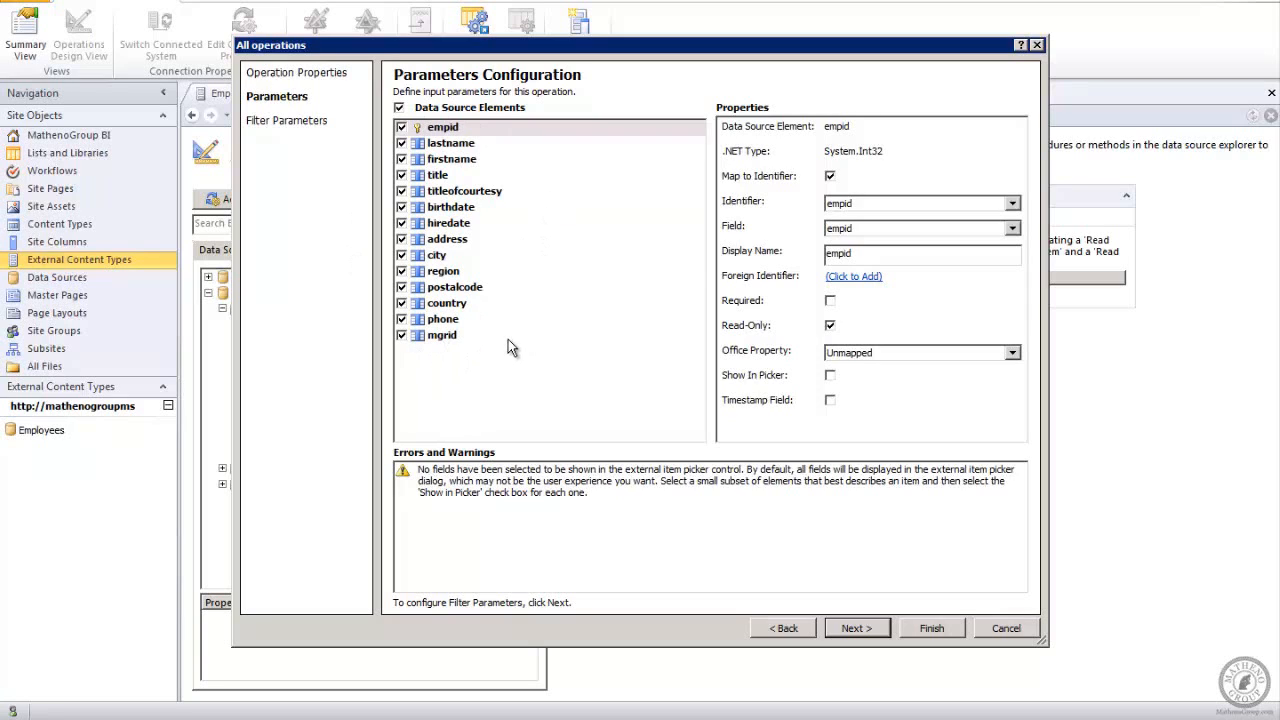
Step: Exclude the mgrid column from the operation parameters and set empid to show in the picker
click(402, 336)
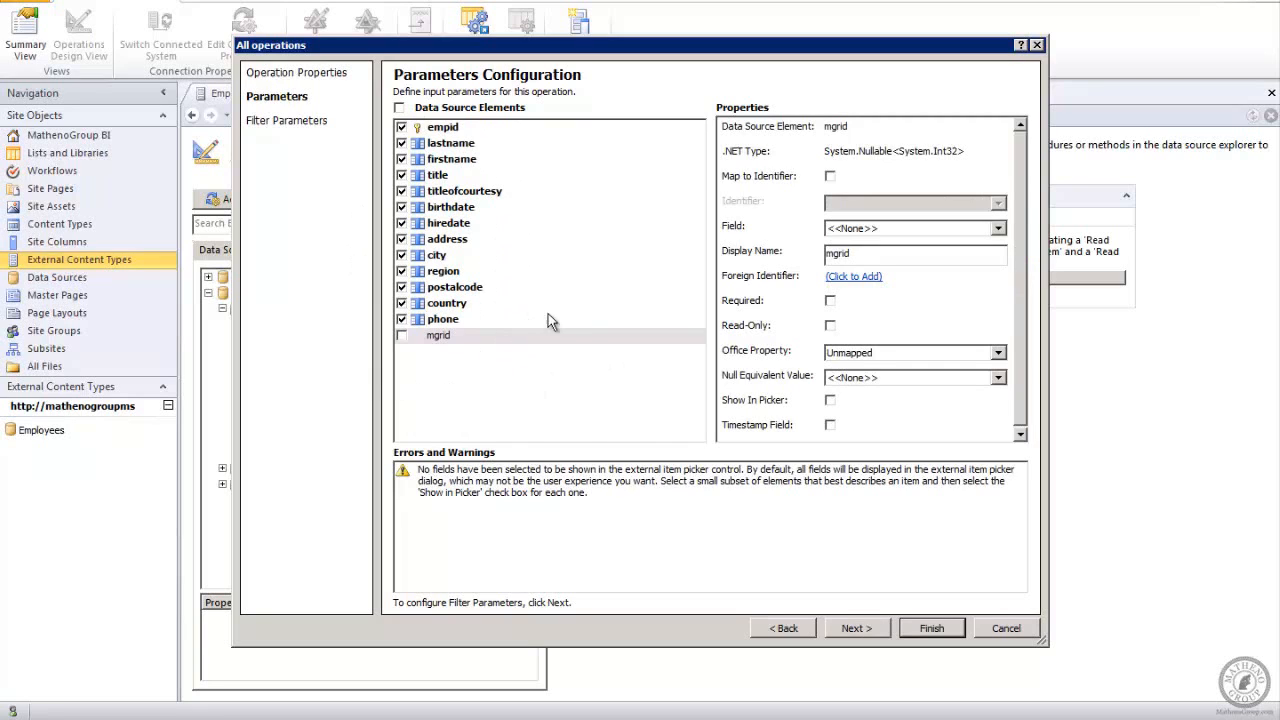
click(437, 130)
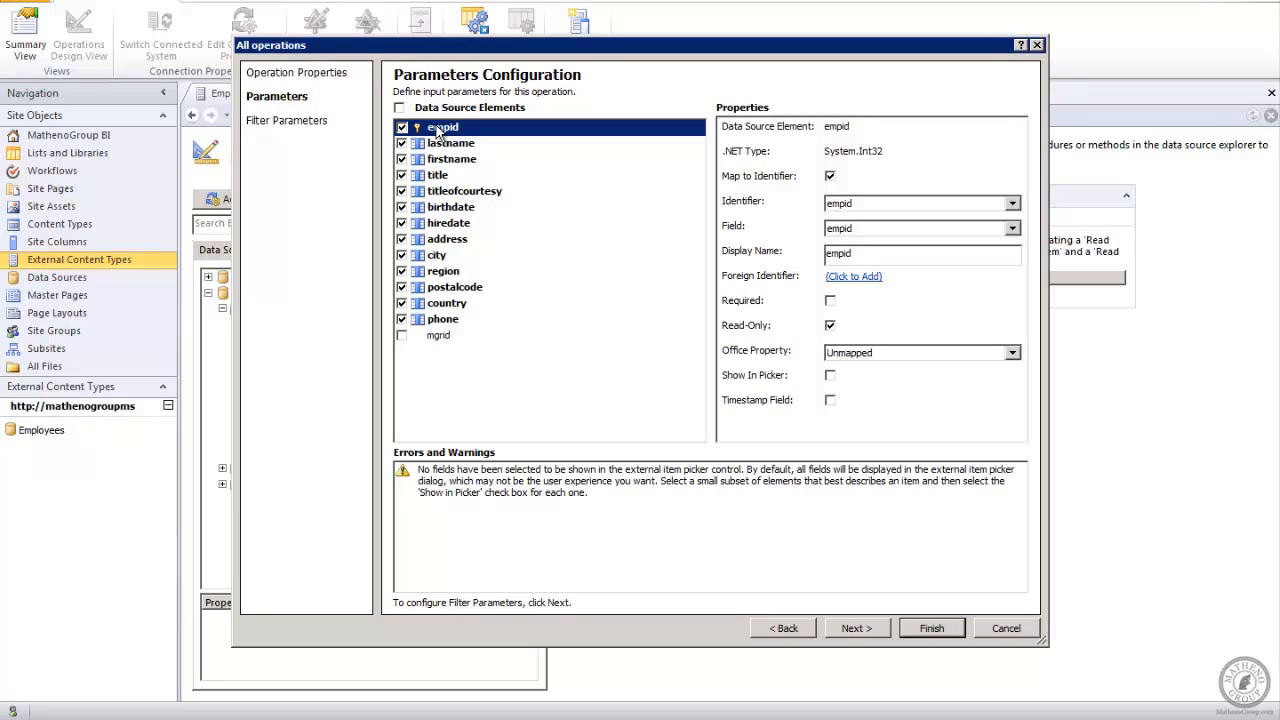
click(1013, 353)
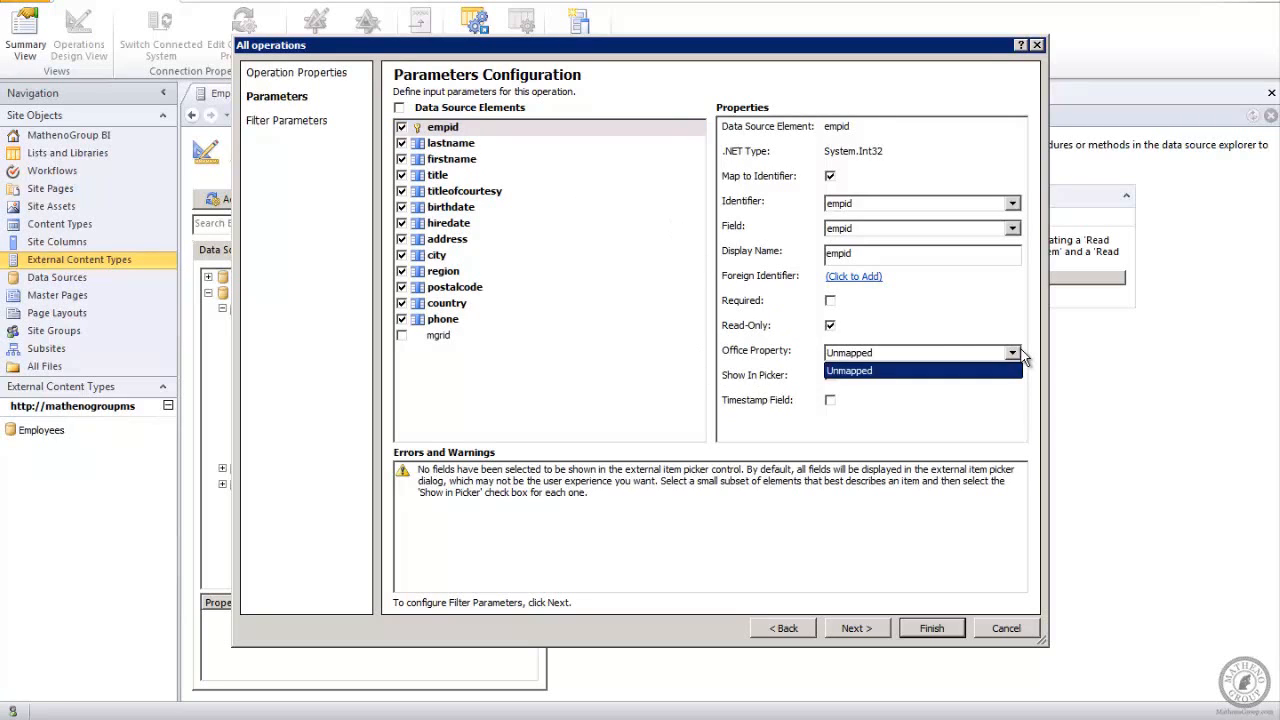
click(1013, 353)
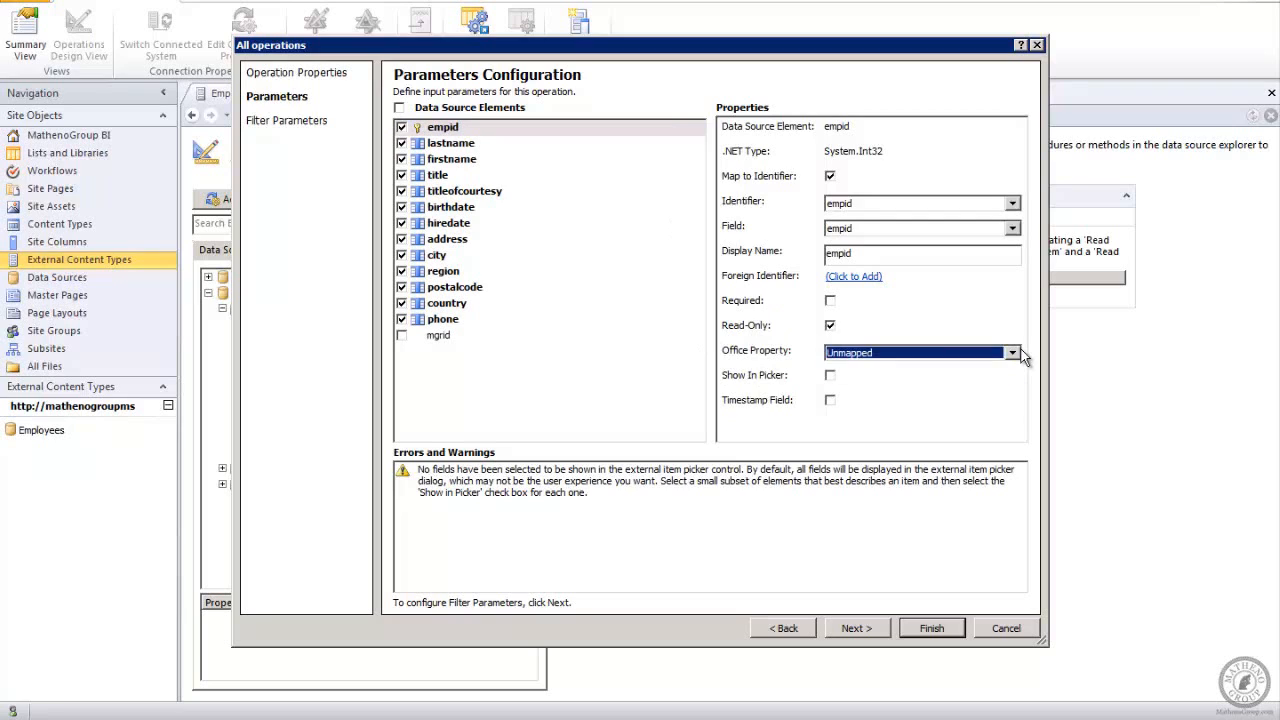
click(834, 375)
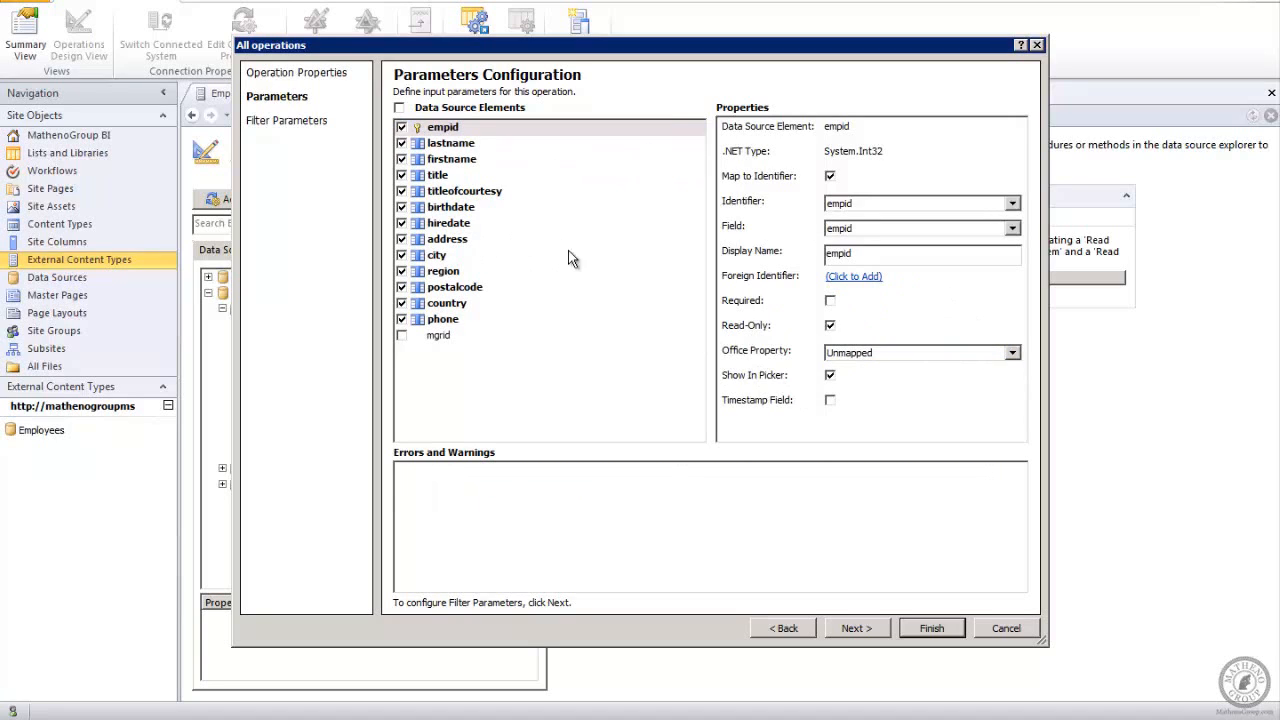
Step: Try mapping the lastname column to an identifier and look through its Office property, identifier and field choices
click(455, 145)
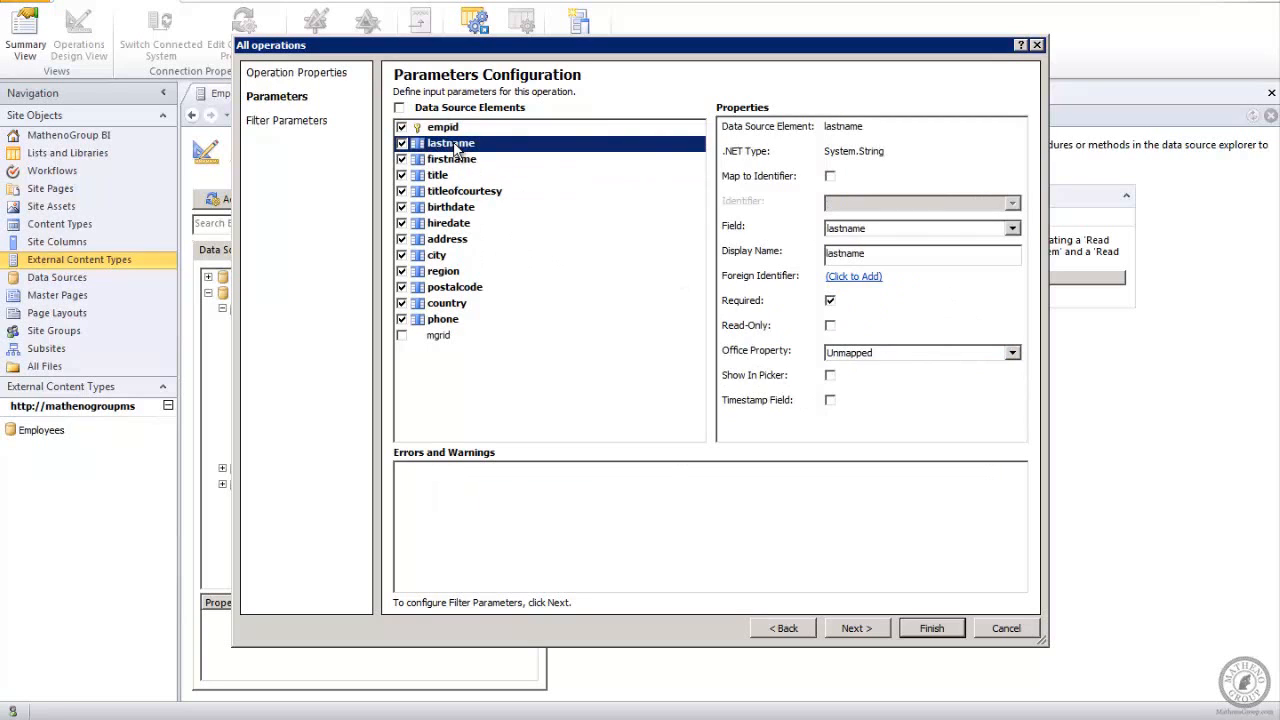
click(830, 178)
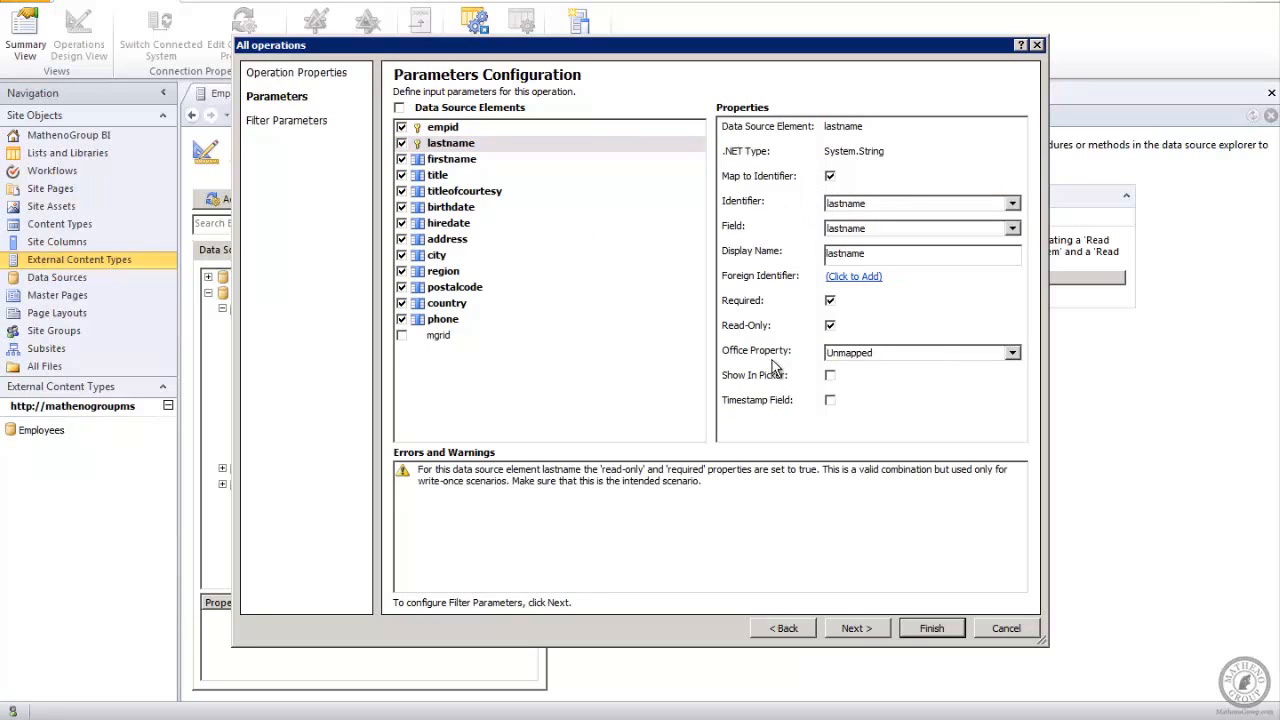
click(1012, 355)
click(935, 367)
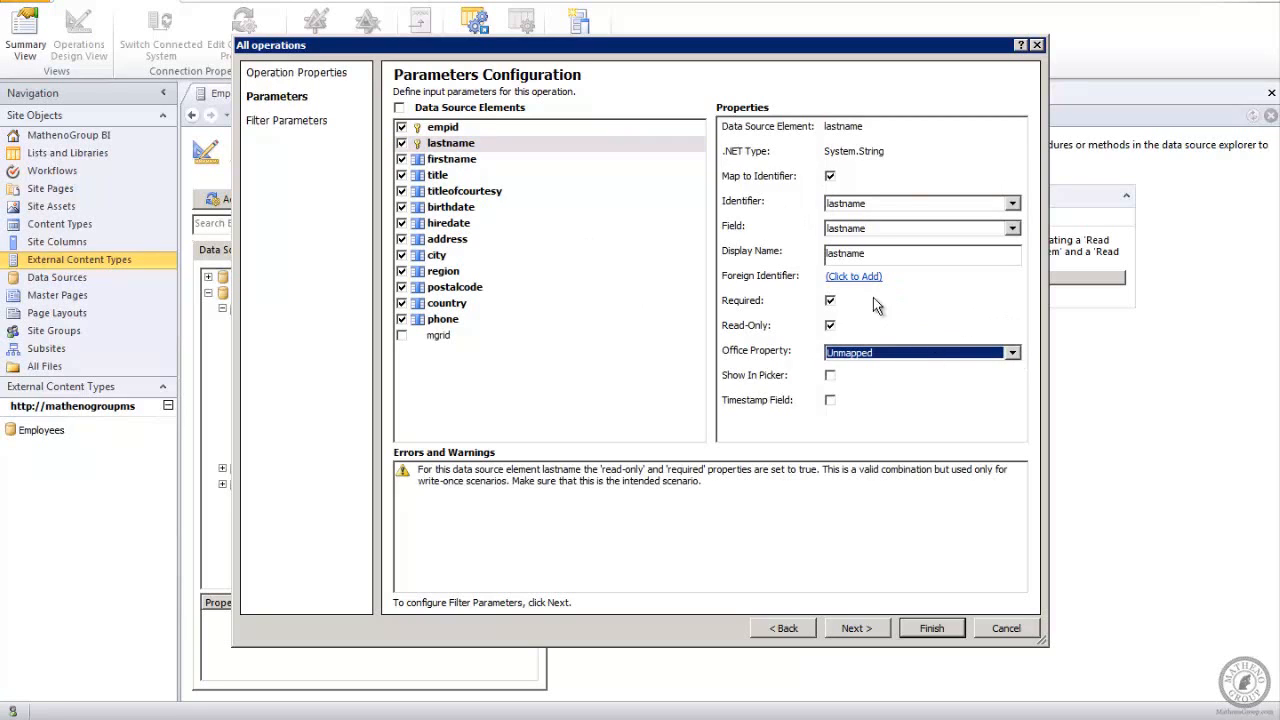
click(1012, 203)
click(1012, 204)
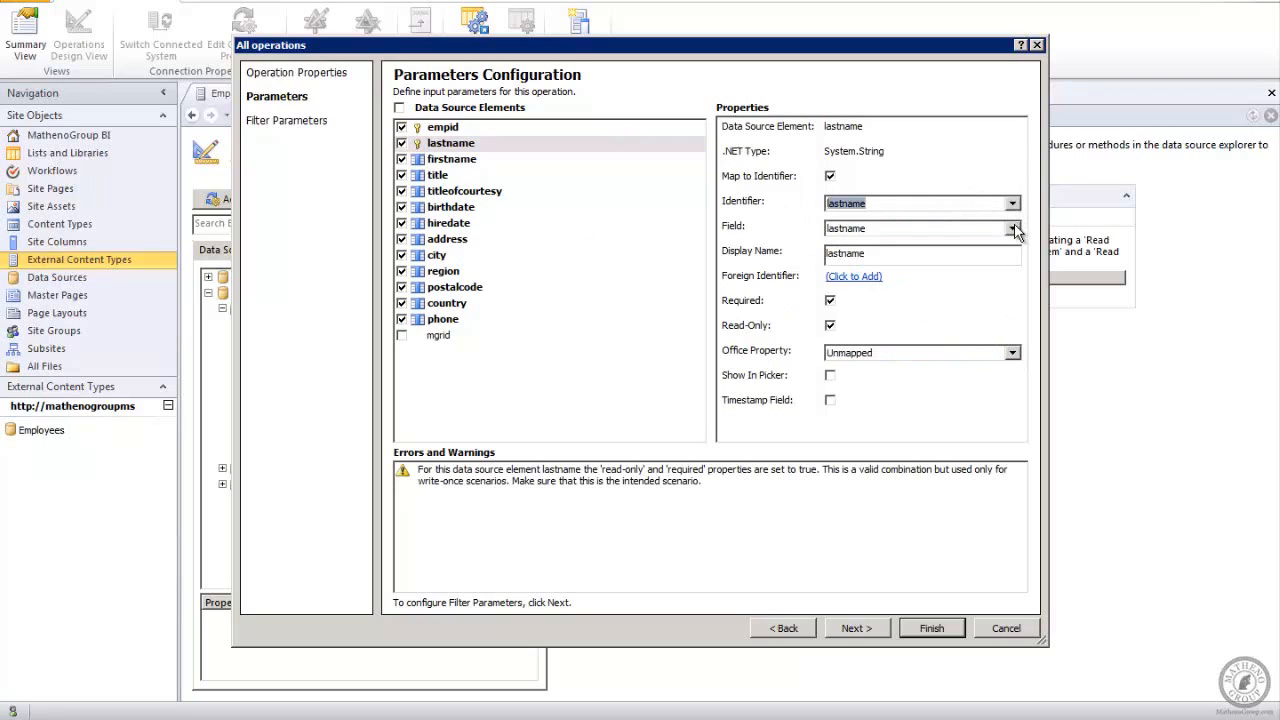
click(1012, 229)
click(1013, 229)
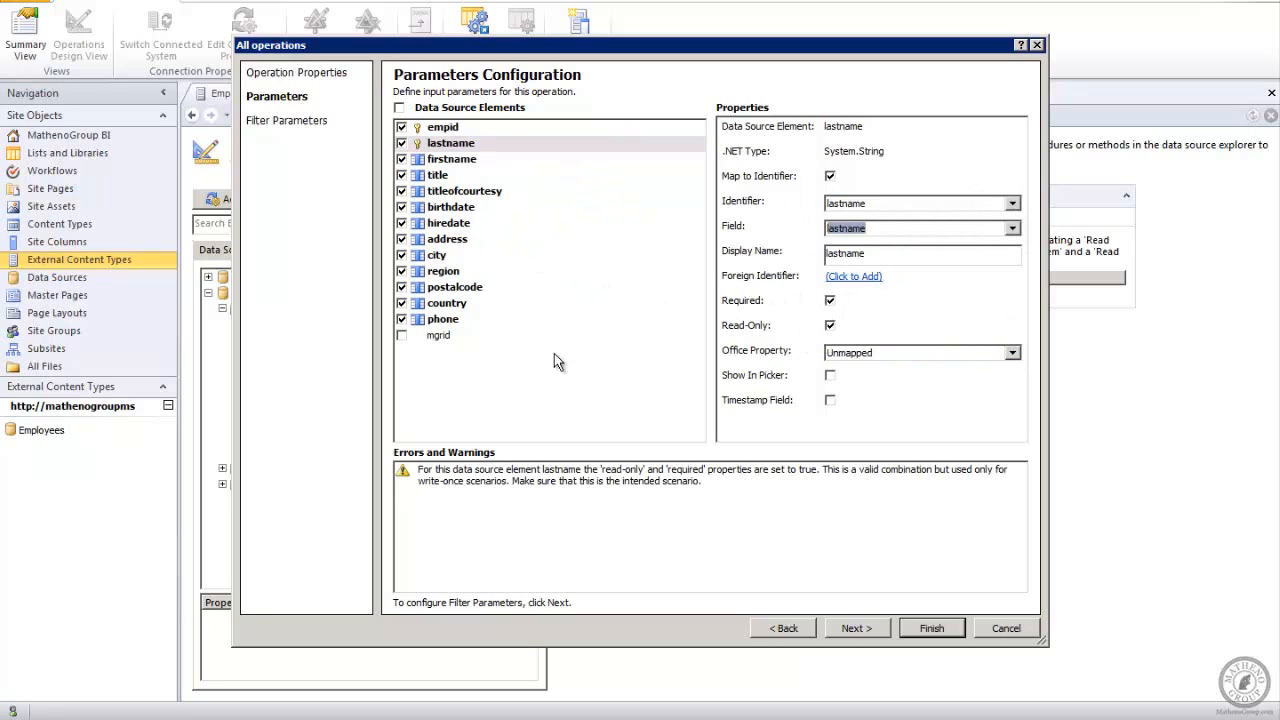
Step: Remove the identifier mapping from lastname, leaving empid as the identifier, and proceed to the filter parameters configuration
click(445, 150)
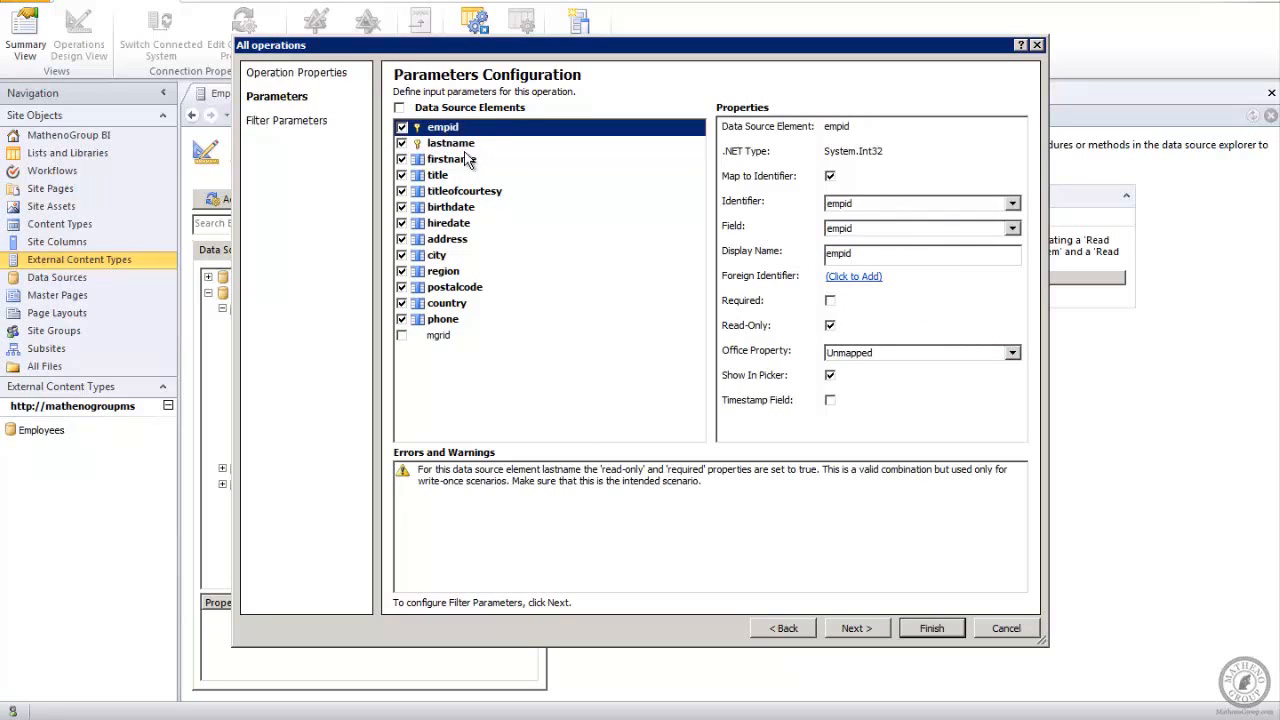
click(457, 148)
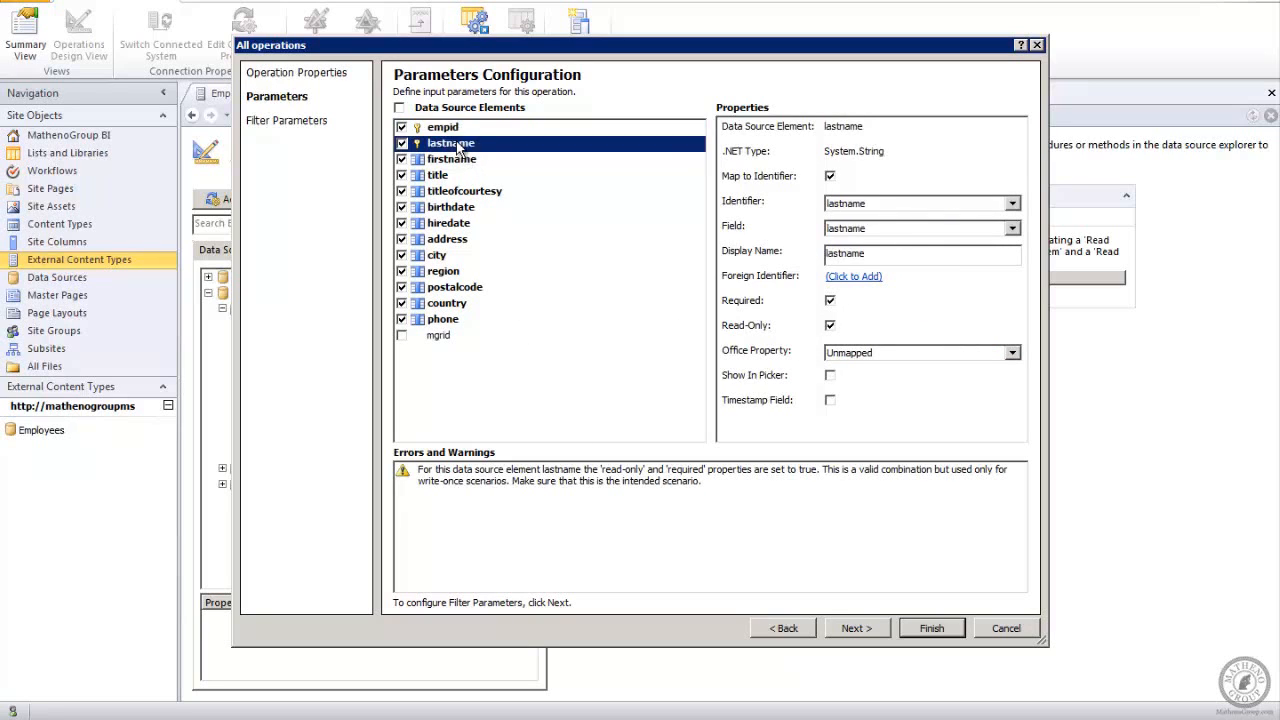
click(829, 176)
click(458, 127)
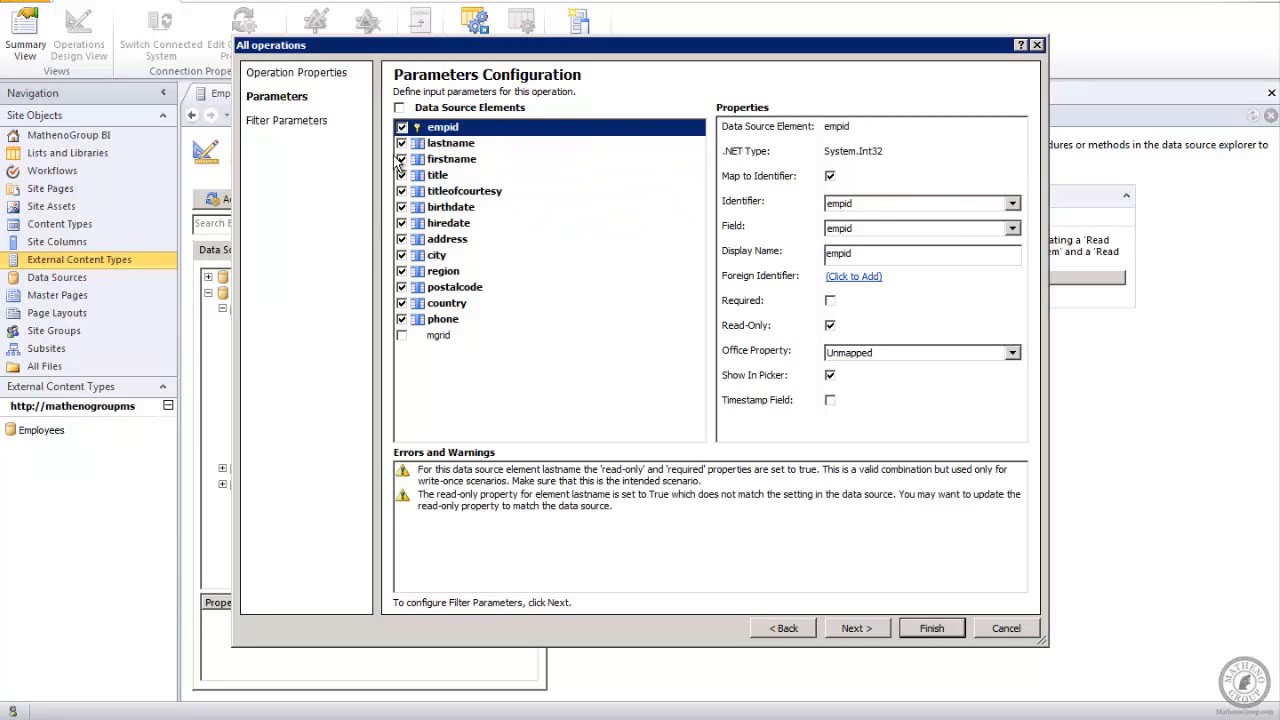
click(859, 629)
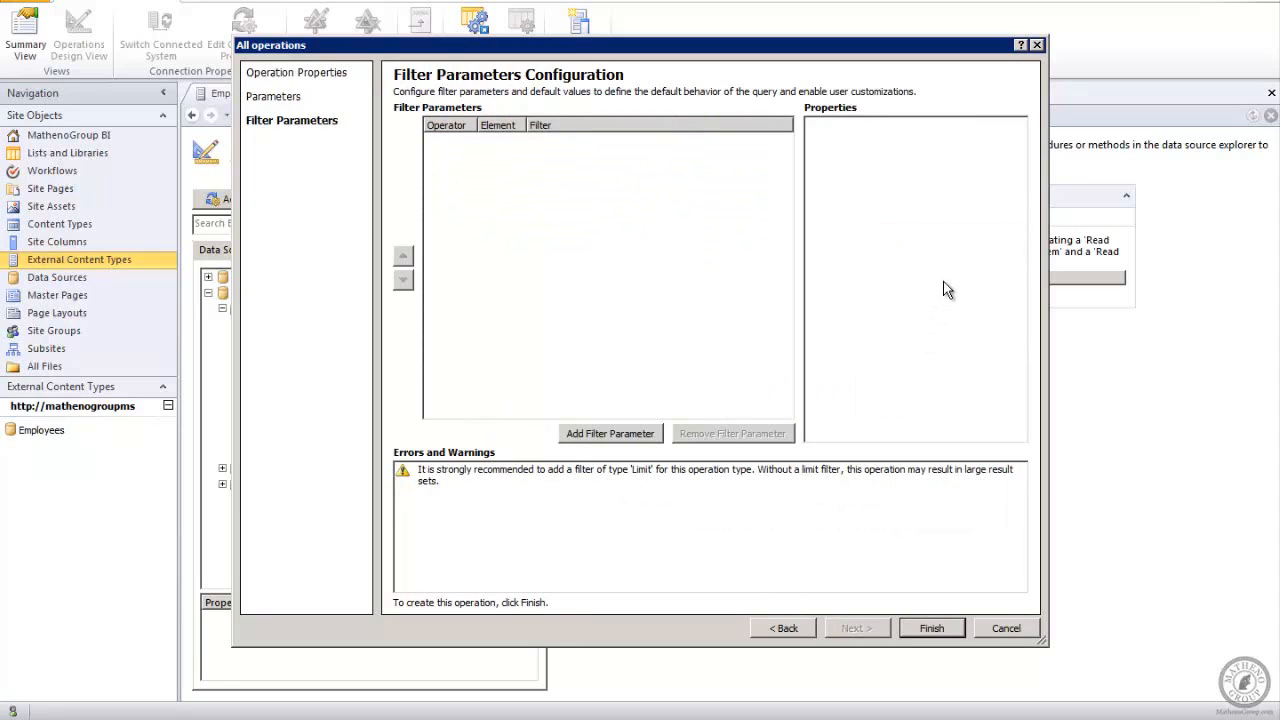
Step: Try adding a Comparison filter on empid with the Greater Than operator, and discard it together with its filter parameter
click(630, 435)
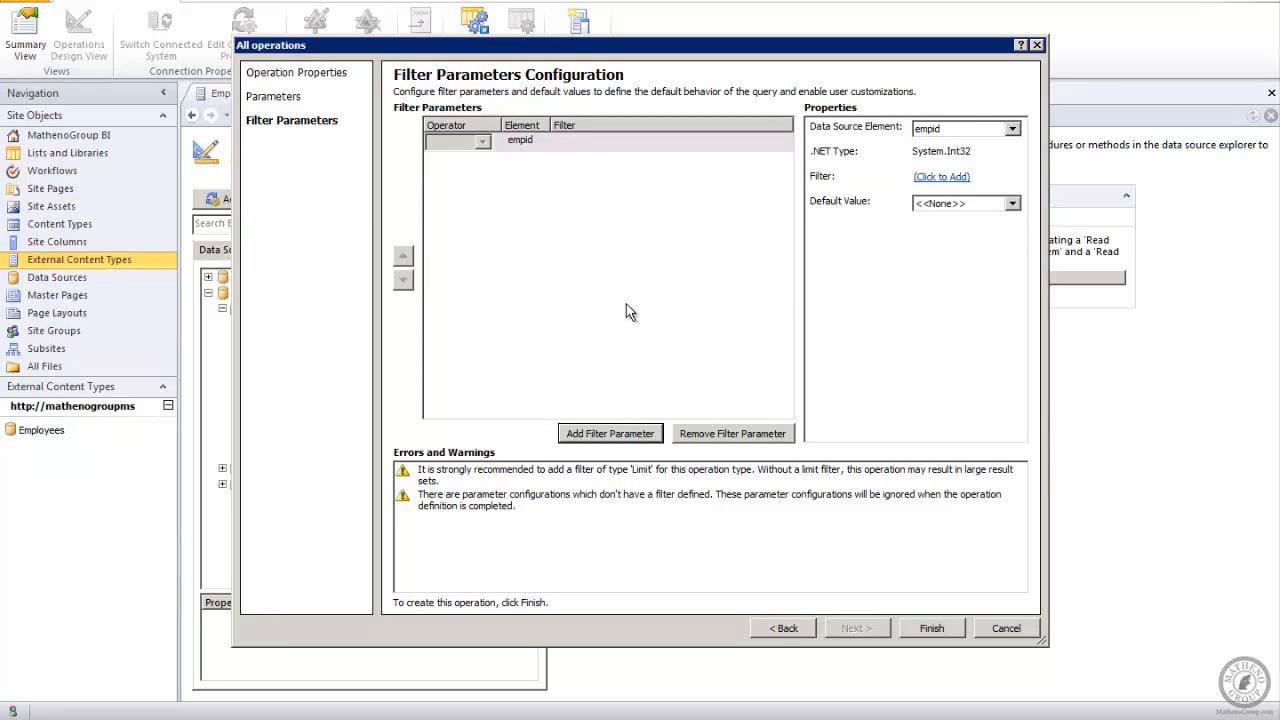
click(1013, 129)
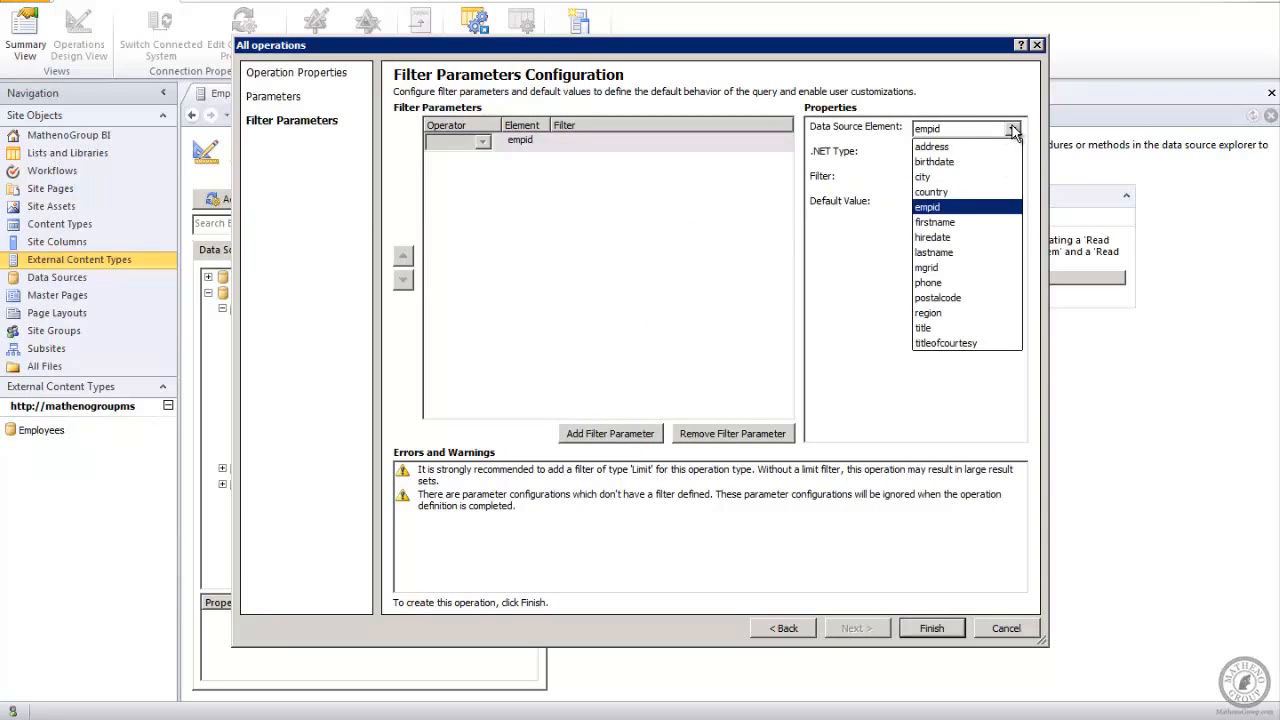
click(1013, 130)
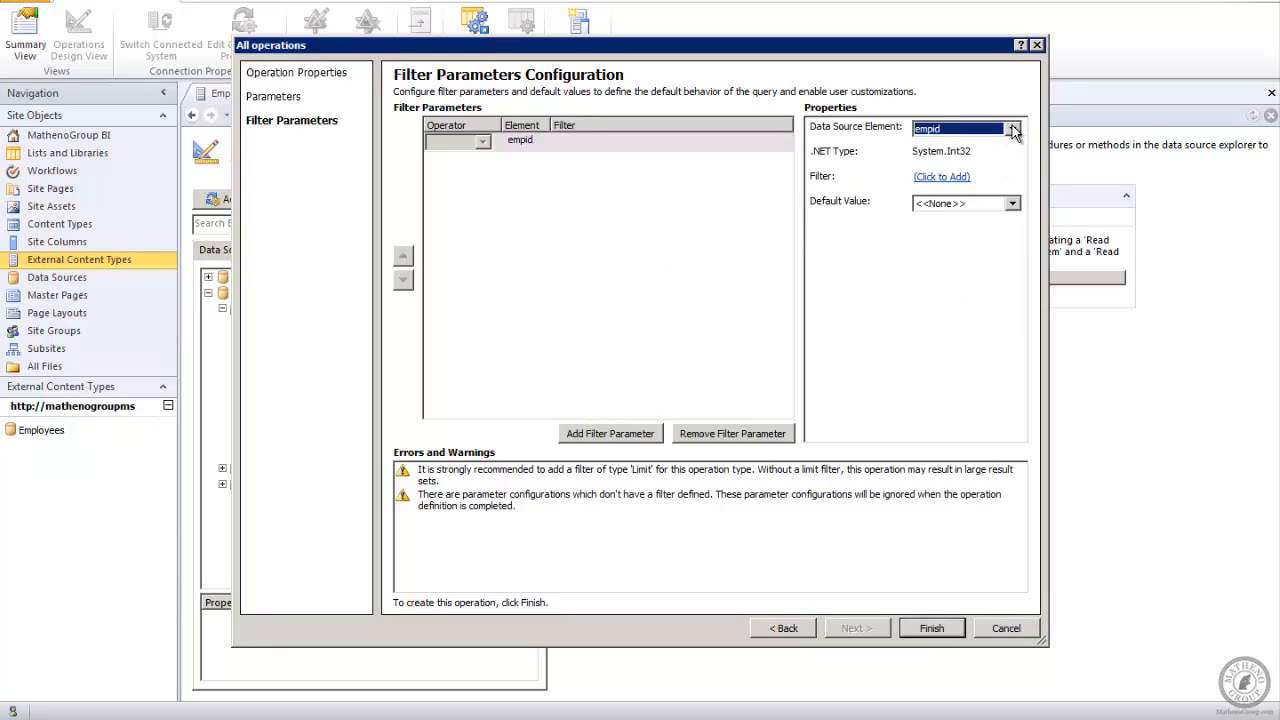
click(941, 177)
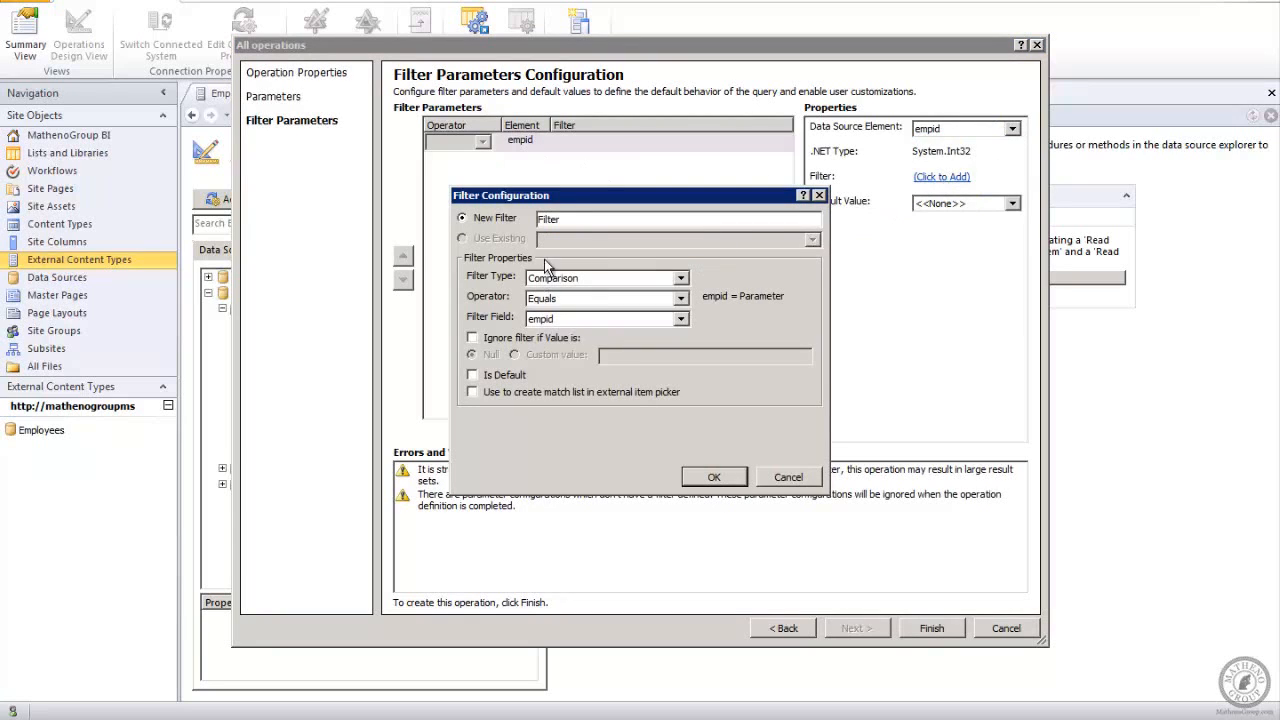
click(576, 218)
click(681, 298)
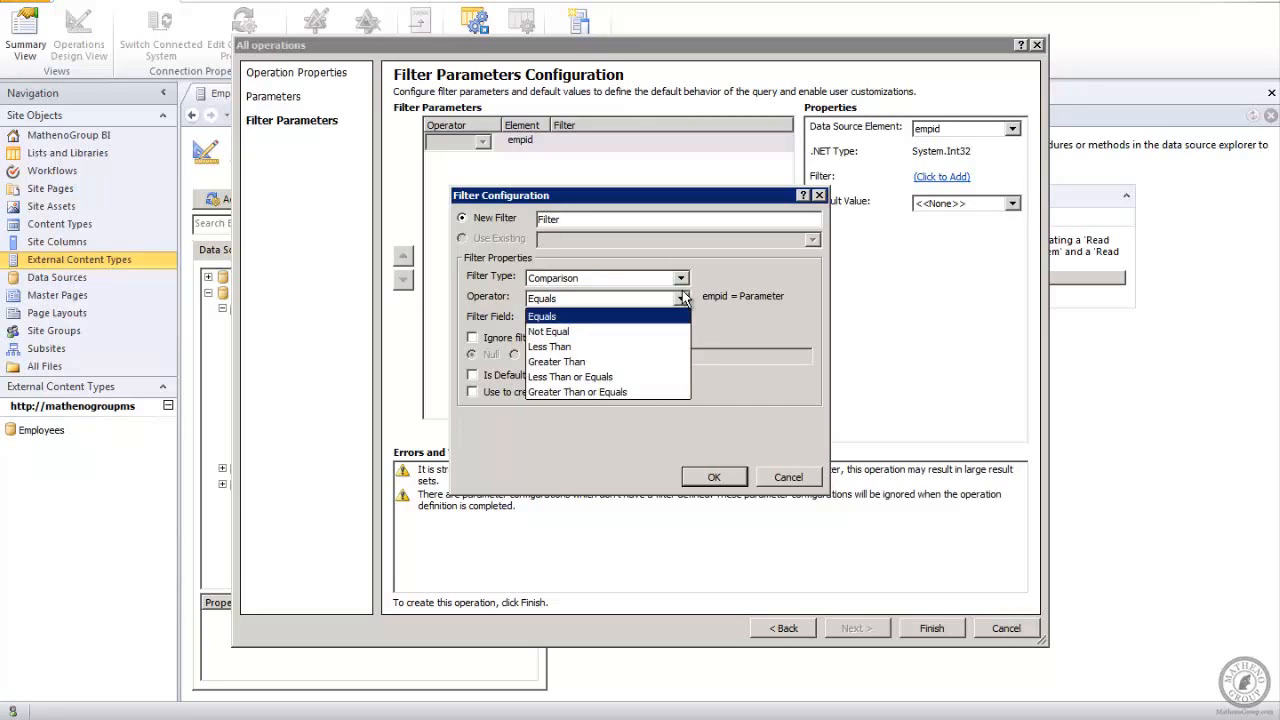
click(645, 361)
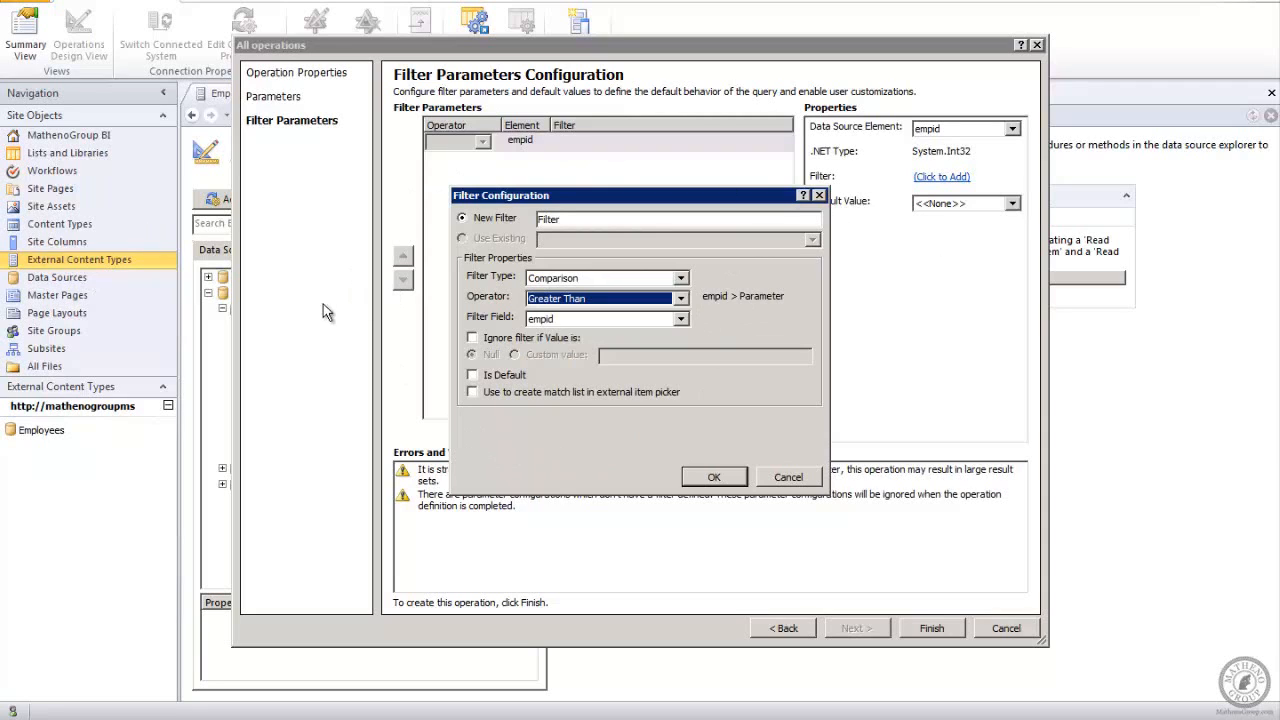
click(472, 338)
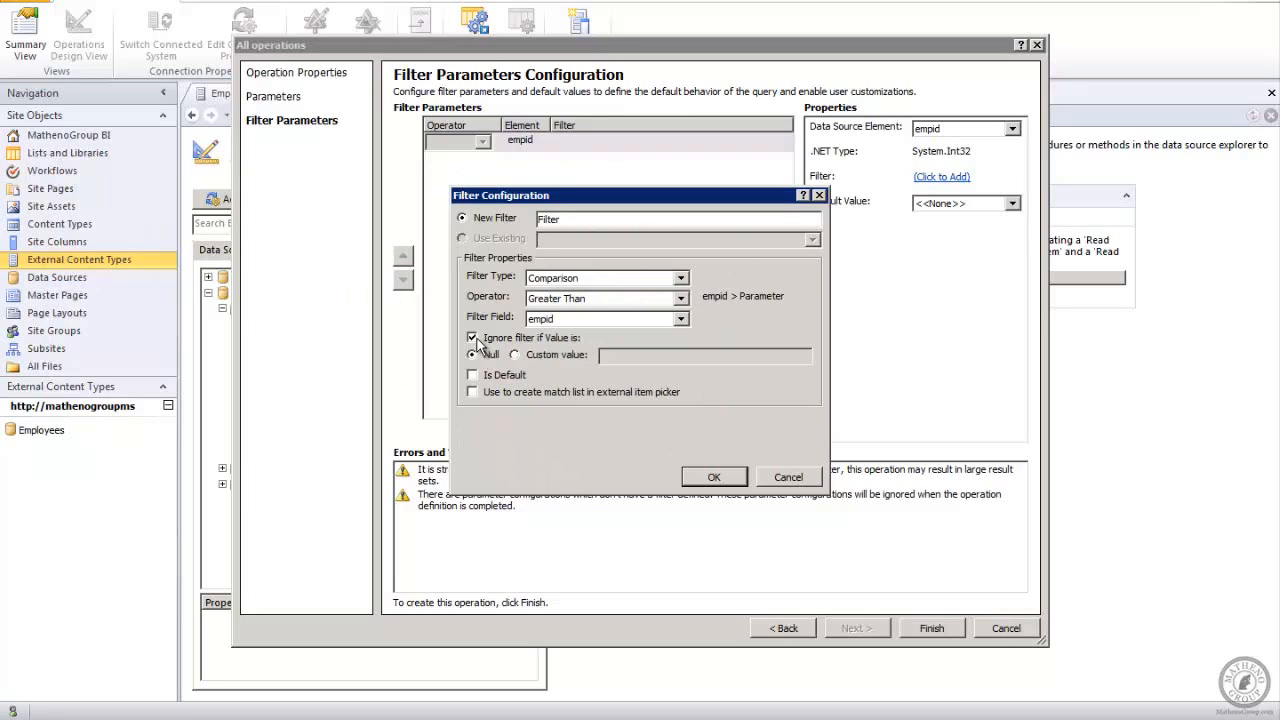
click(472, 338)
click(789, 477)
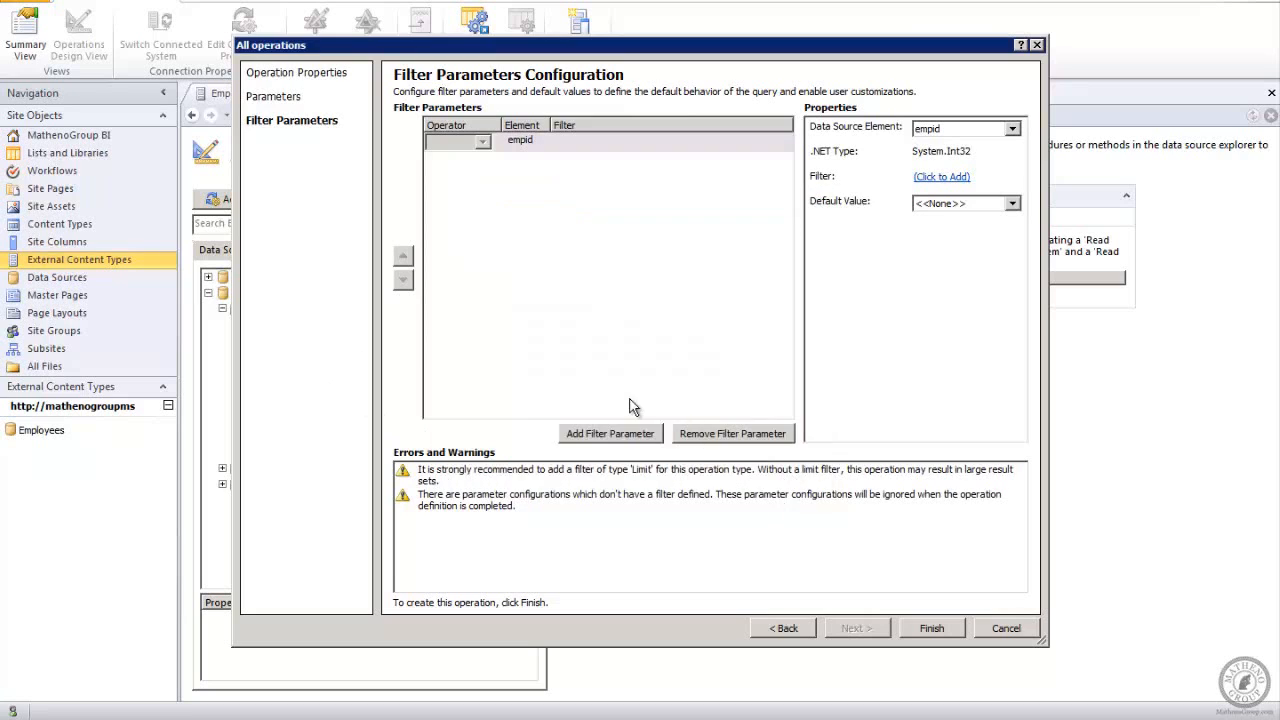
click(745, 436)
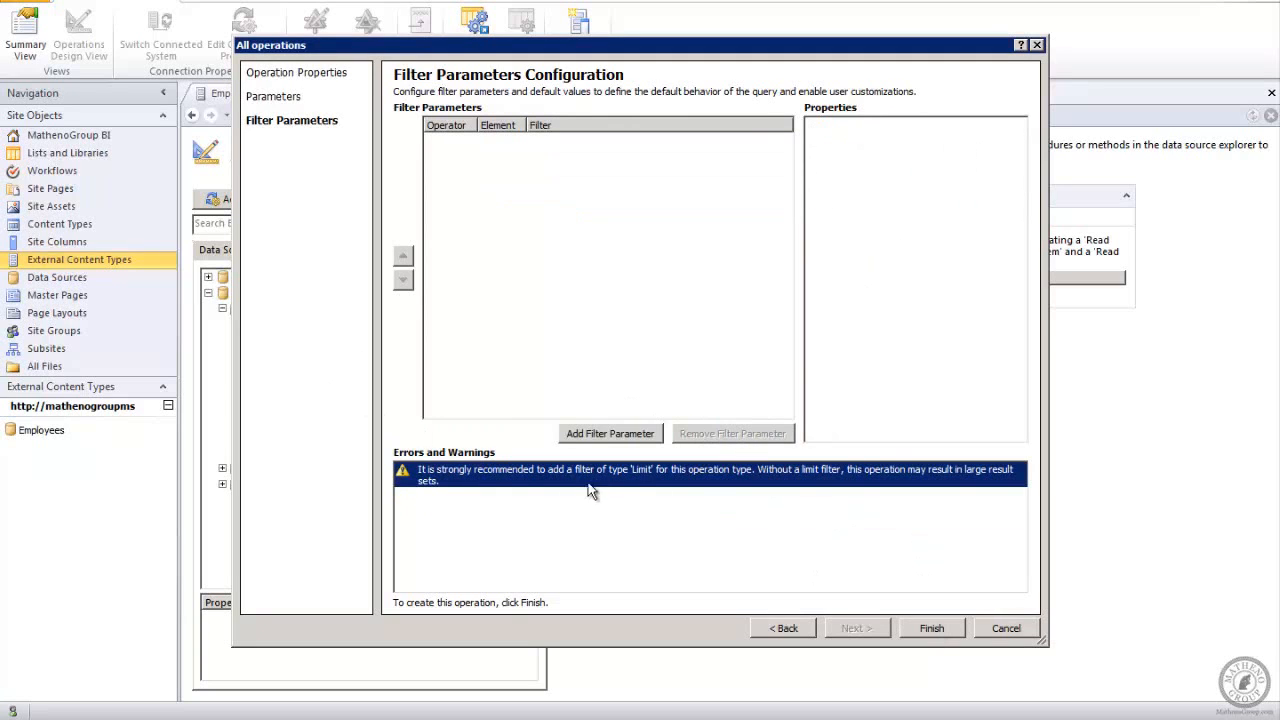
Step: Finish the all-operations setup without any filter parameter and save the EmployeesStudent external content type
click(933, 629)
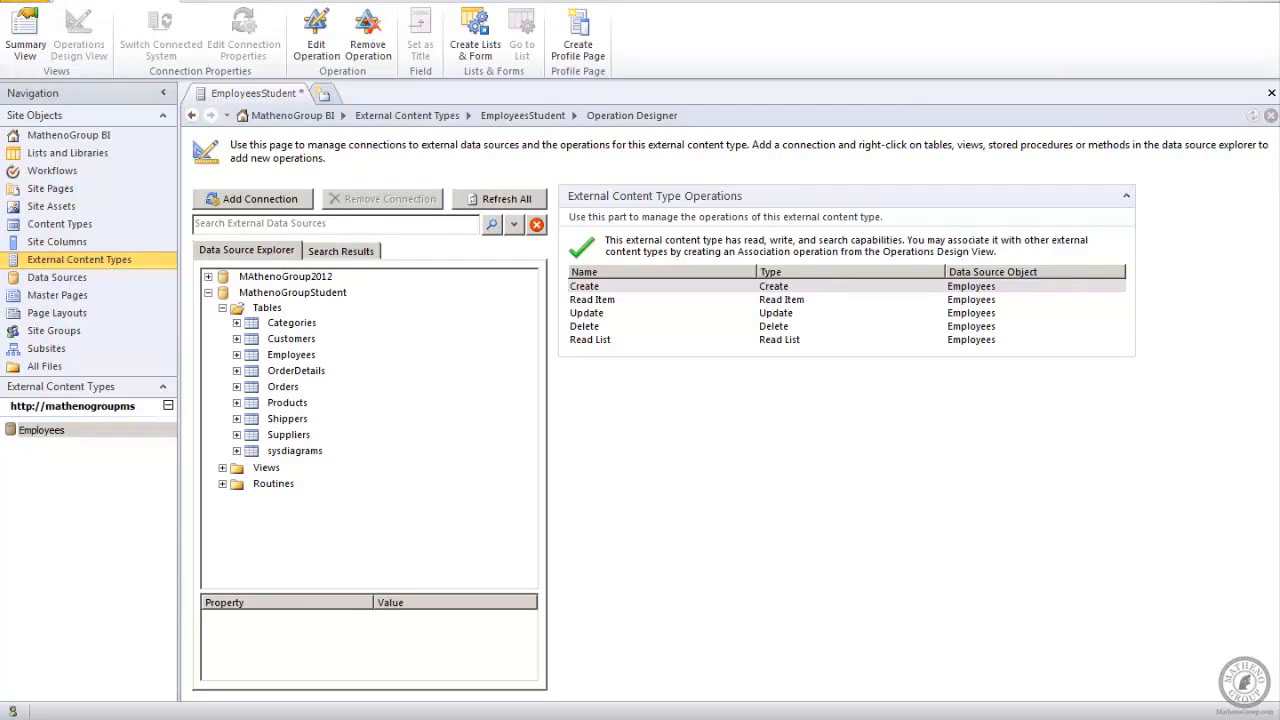
click(40, 6)
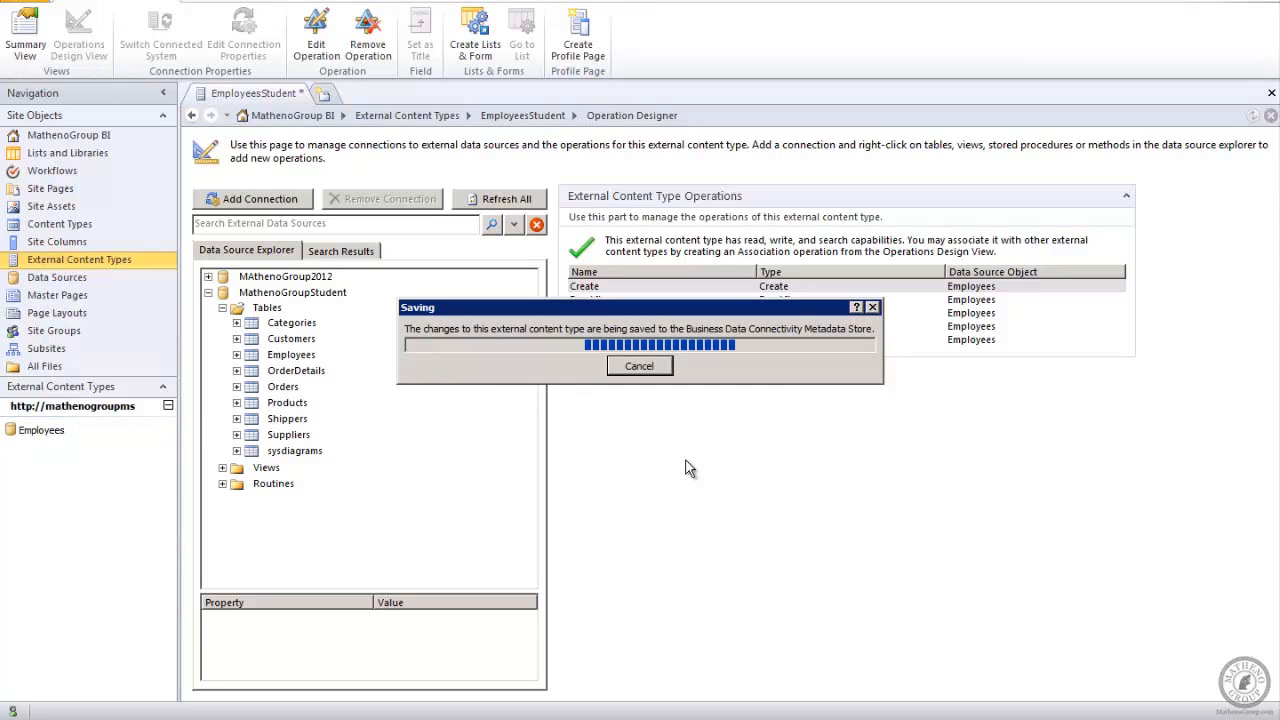
Step: Review the saved EmployeesStudent settings, operations and fields from the list of external content types
click(40, 260)
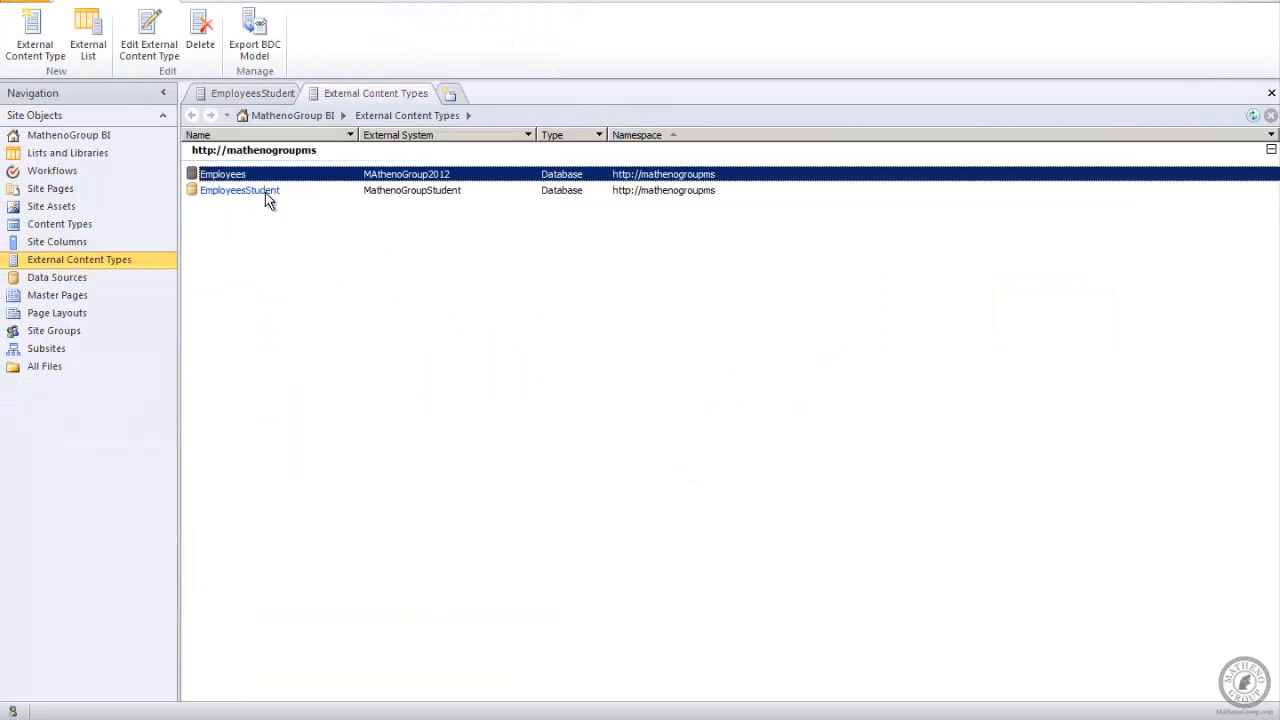
click(265, 192)
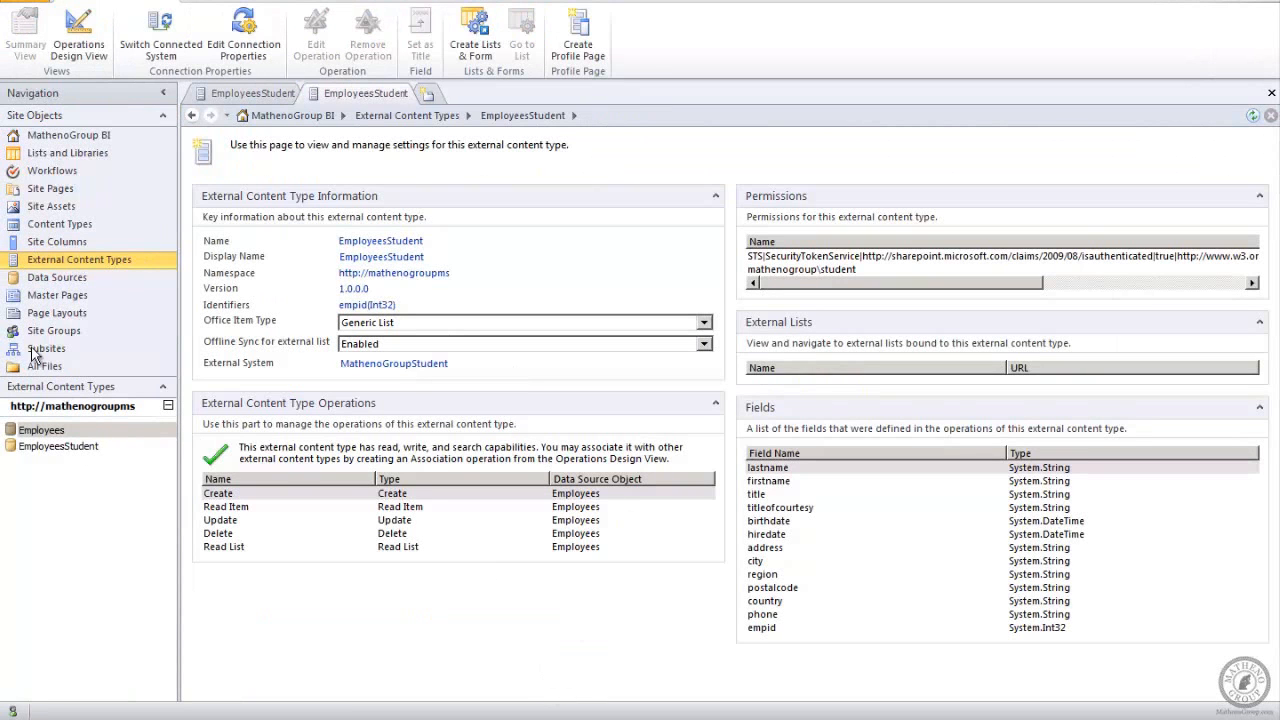
click(29, 259)
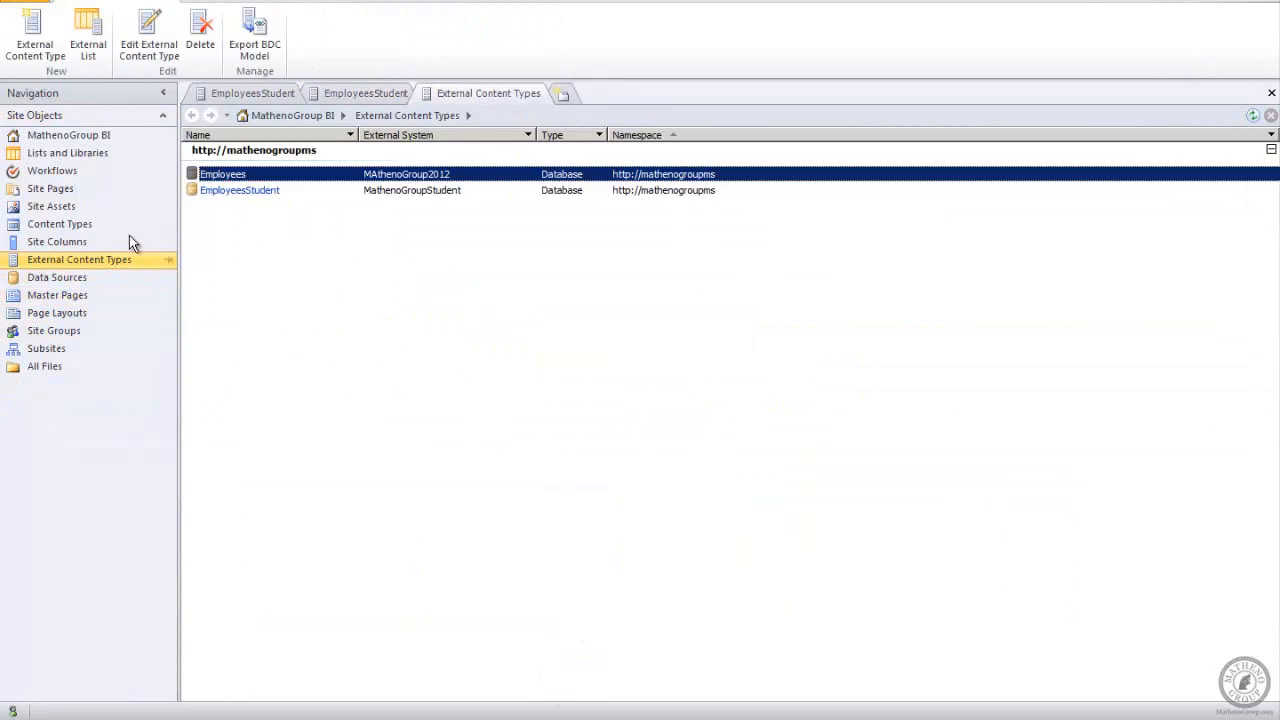
click(227, 192)
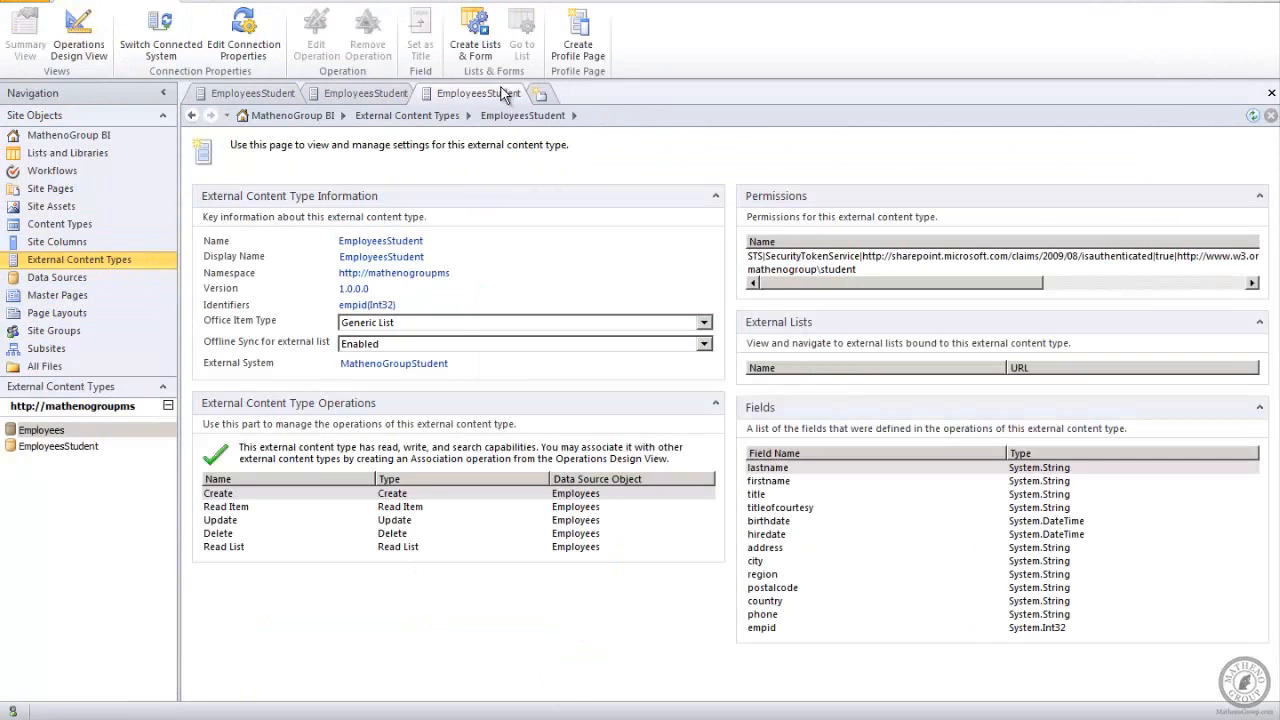
Step: Close the duplicate EmployeesStudent pages so that a single one showing the content type's summary stays open
click(370, 96)
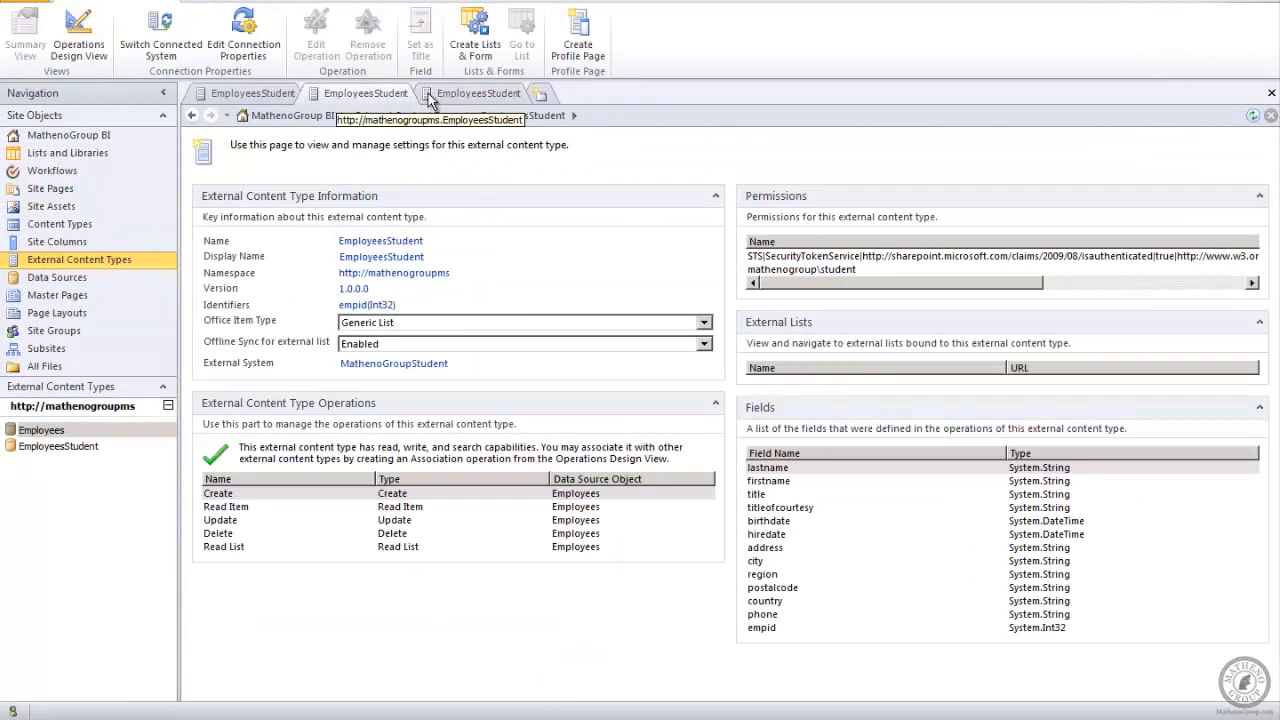
right_click(518, 97)
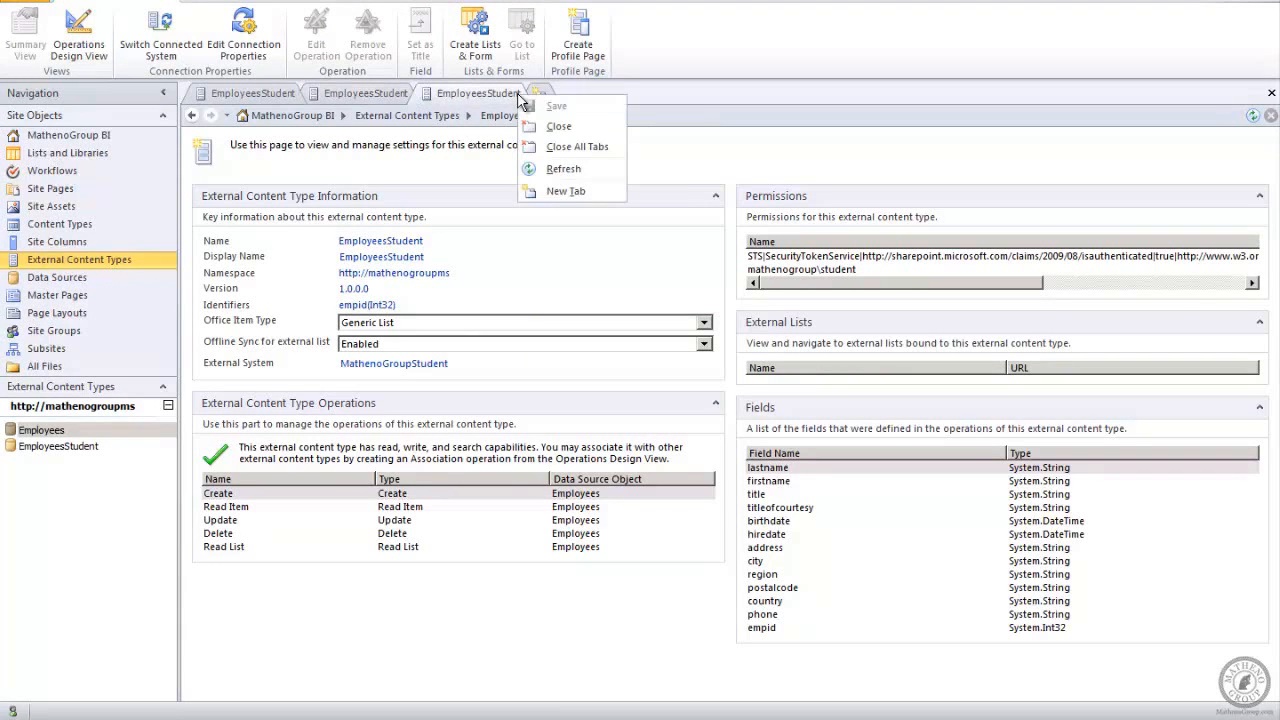
click(556, 126)
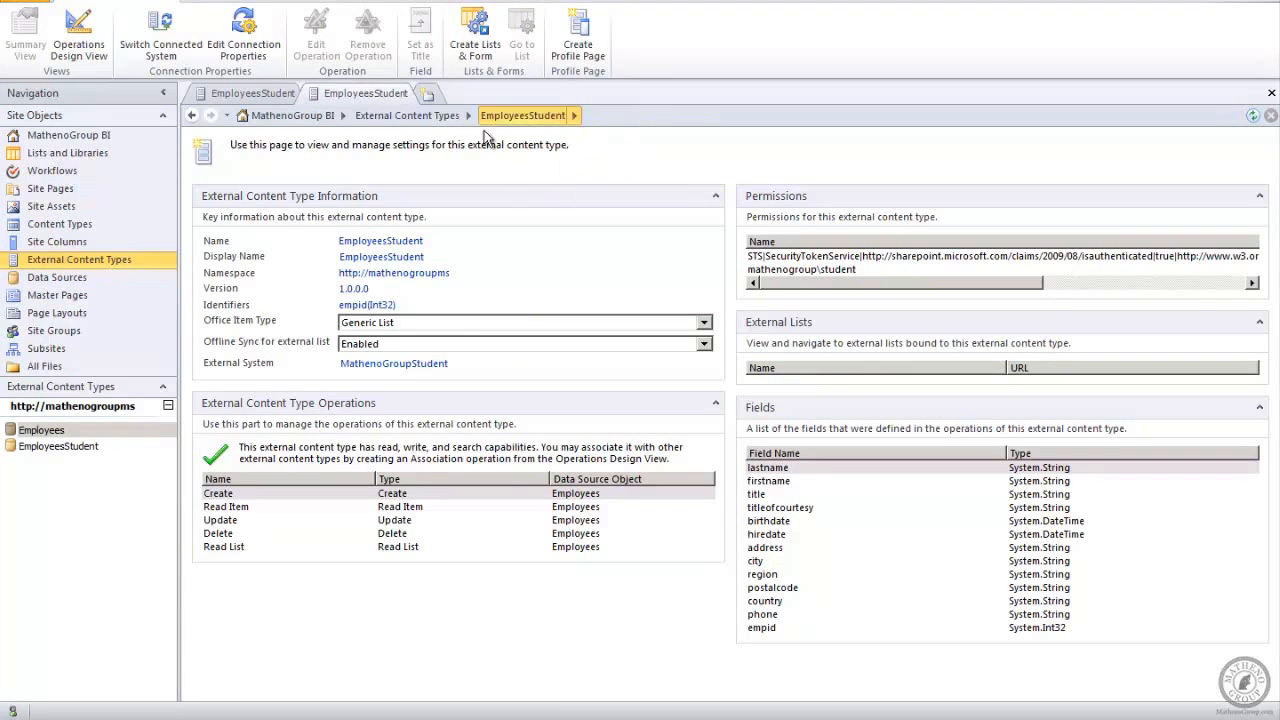
right_click(385, 100)
click(425, 125)
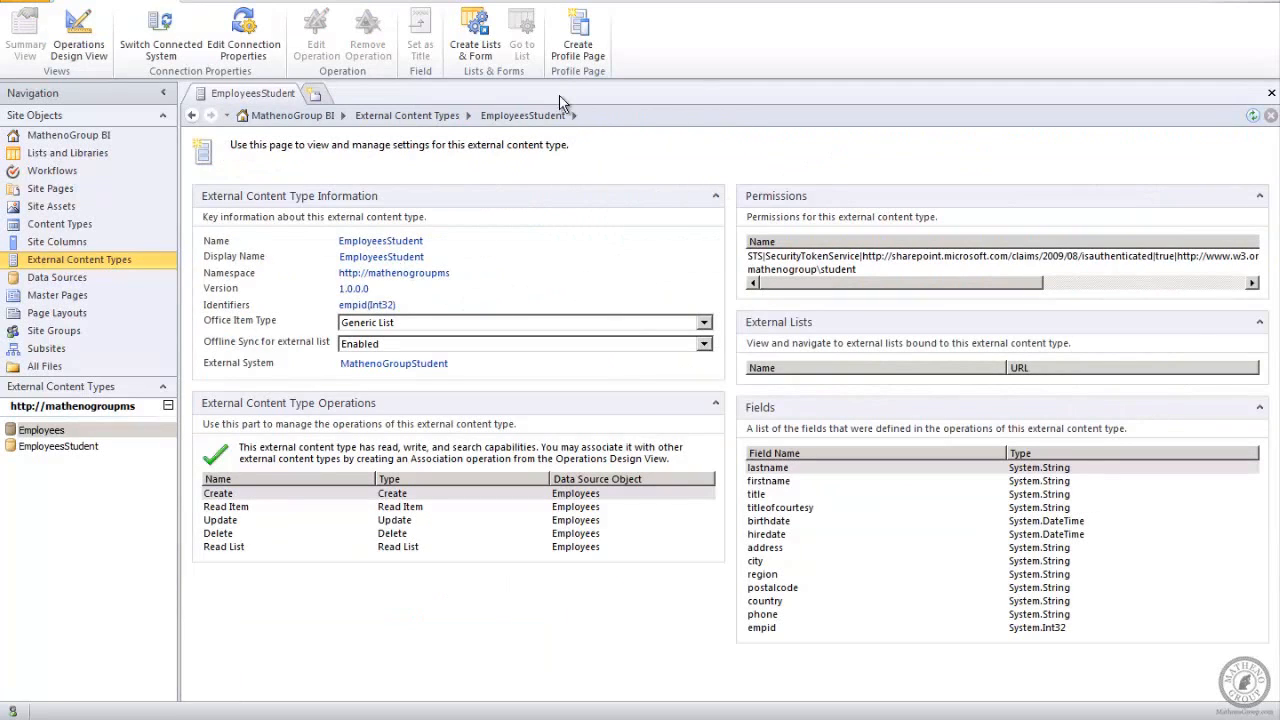
Step: Create a new external list named Employees Student with the Read Item operation and the MathenoGroupStudent system instance, without an InfoPath form
click(476, 36)
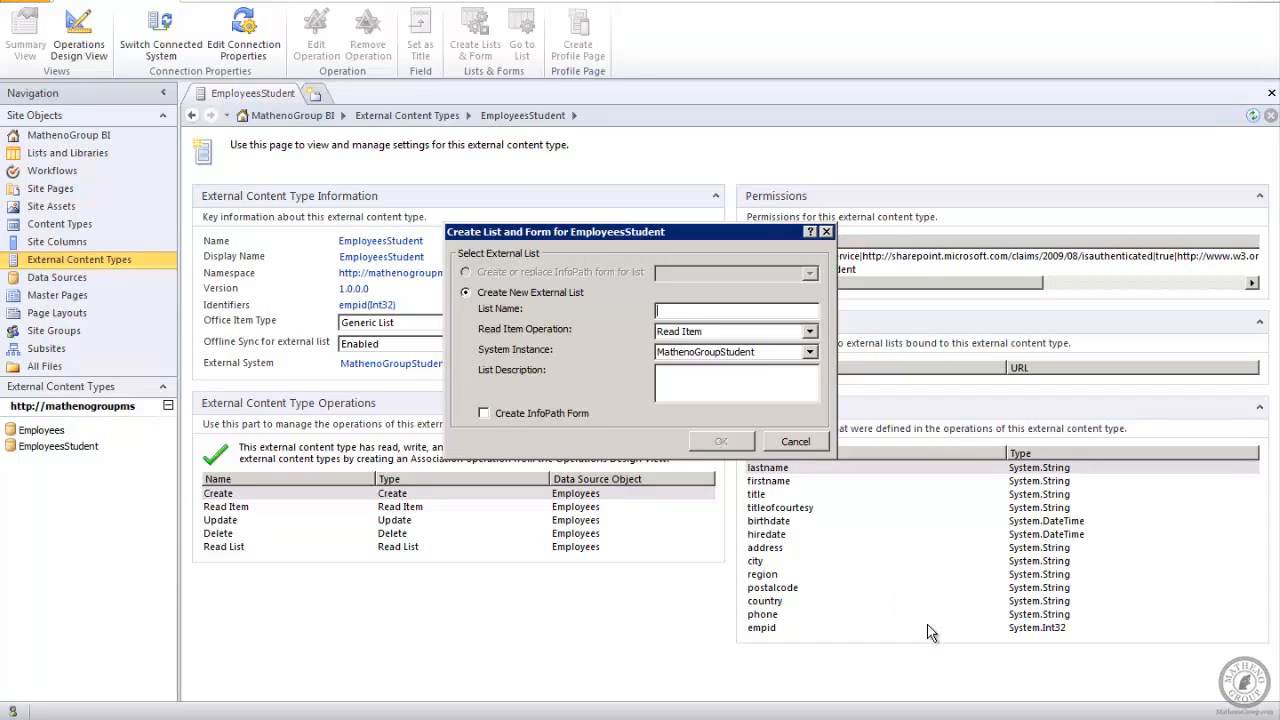
text(Employ)
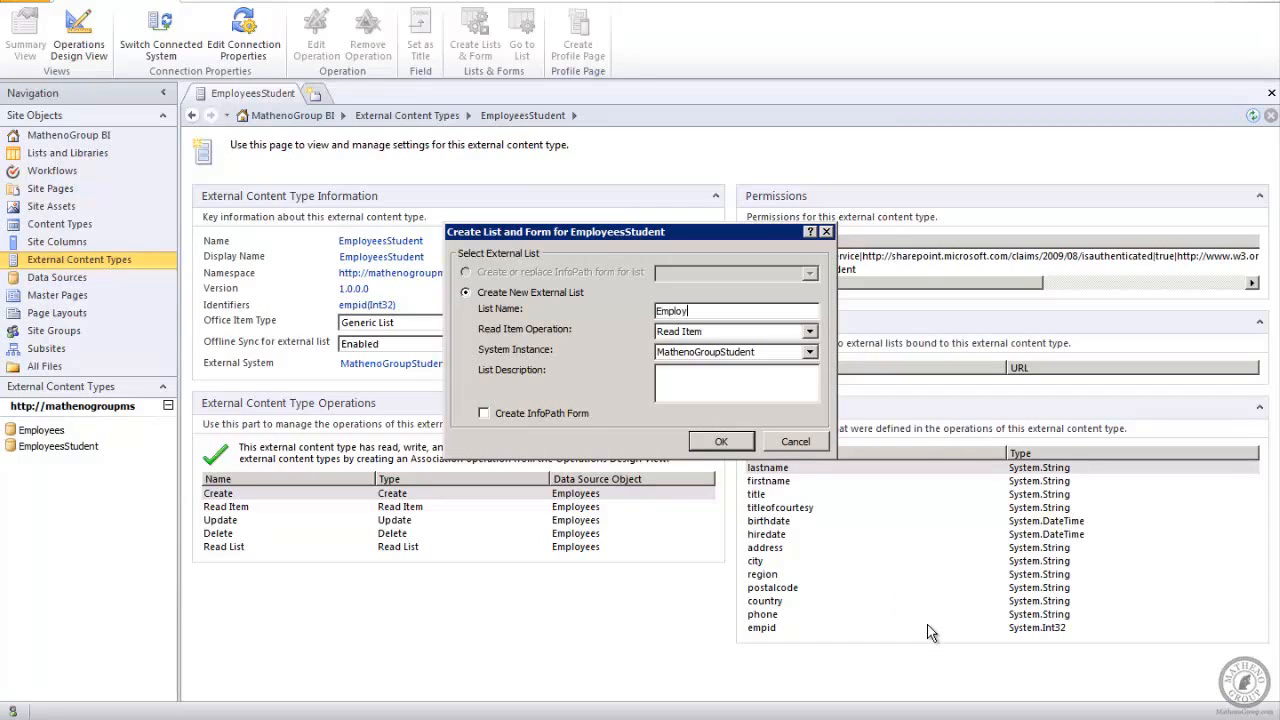
text(ees Student)
click(810, 332)
click(810, 338)
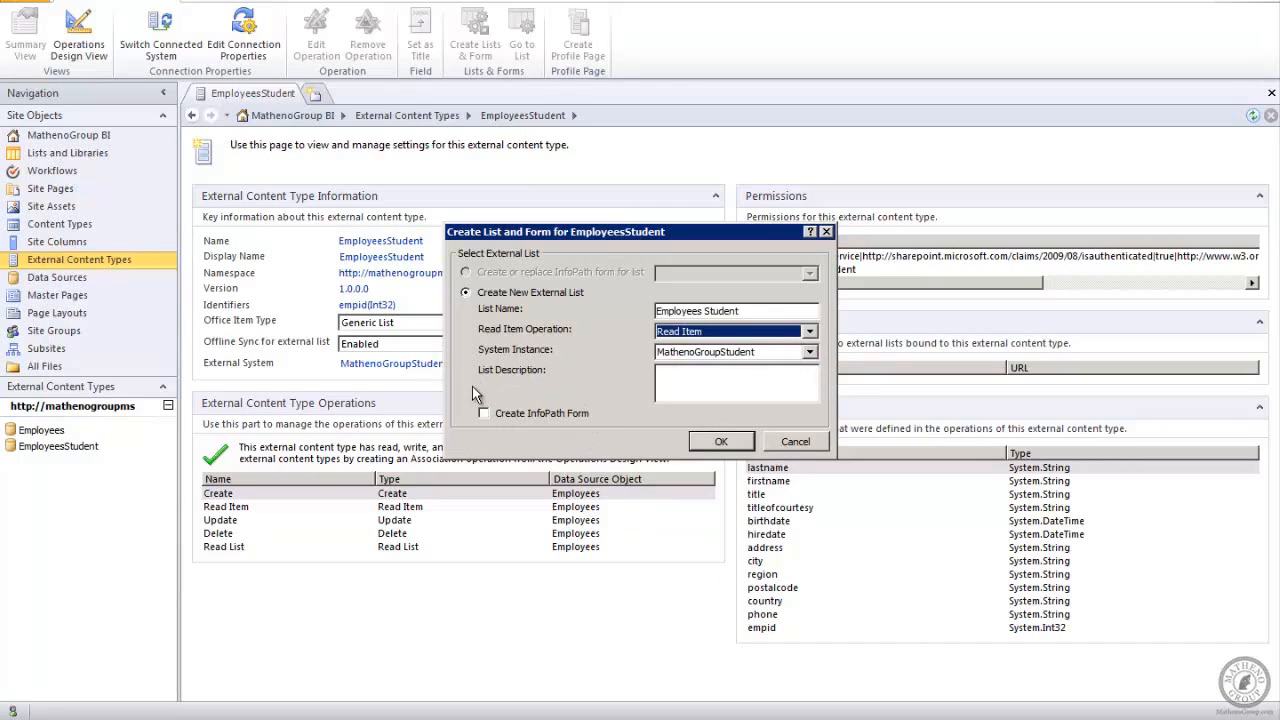
click(717, 445)
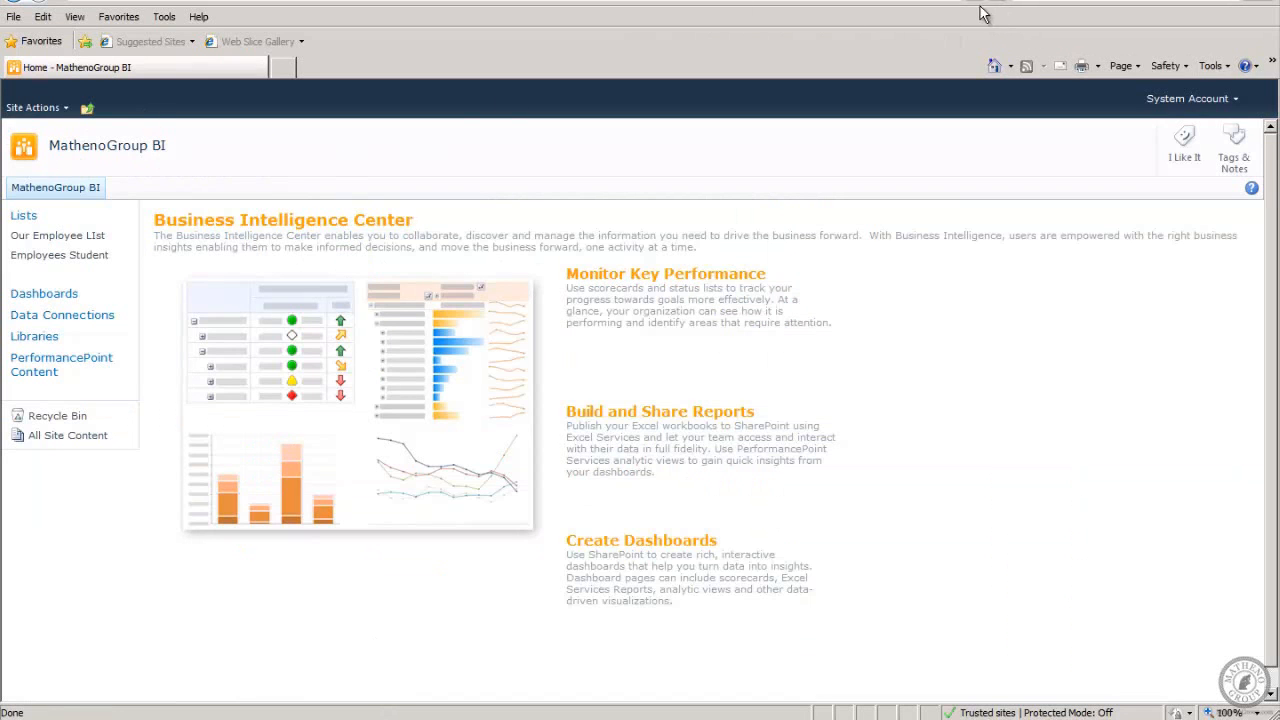
Step: Switch to the MathenoGroup BI site in the browser, open the Employees Student list and sort it by empid
click(53, 258)
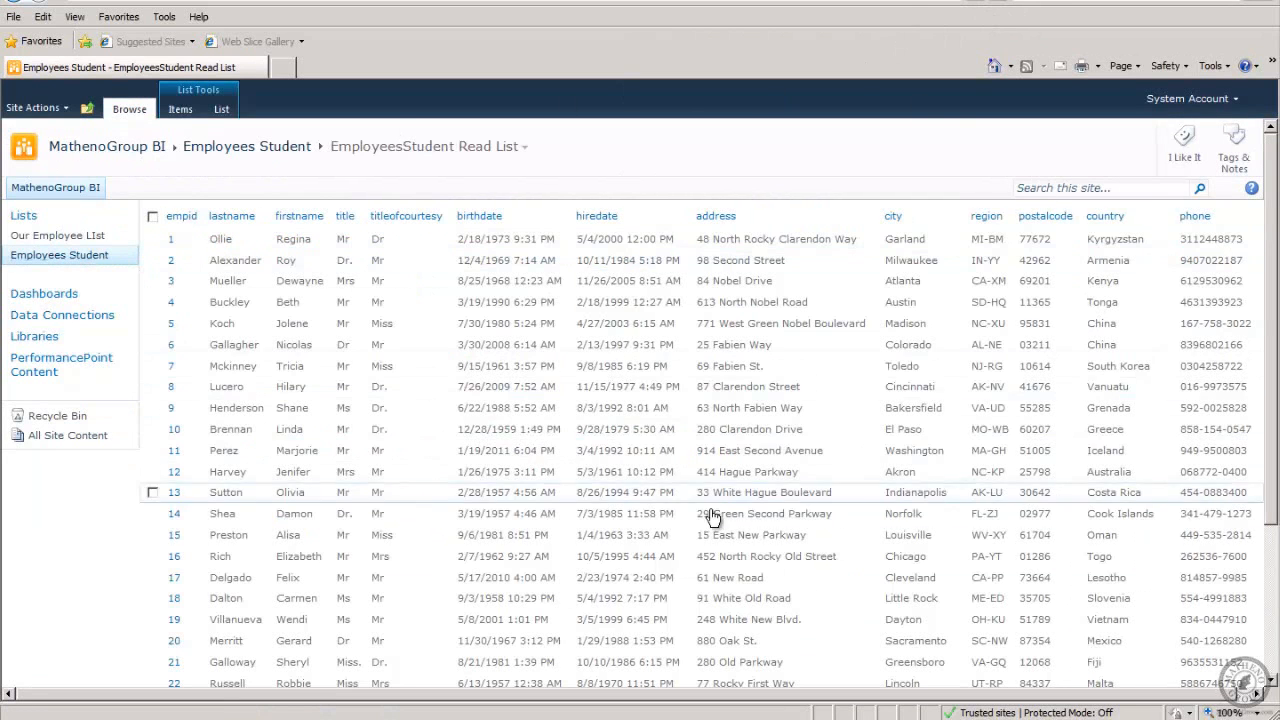
click(153, 216)
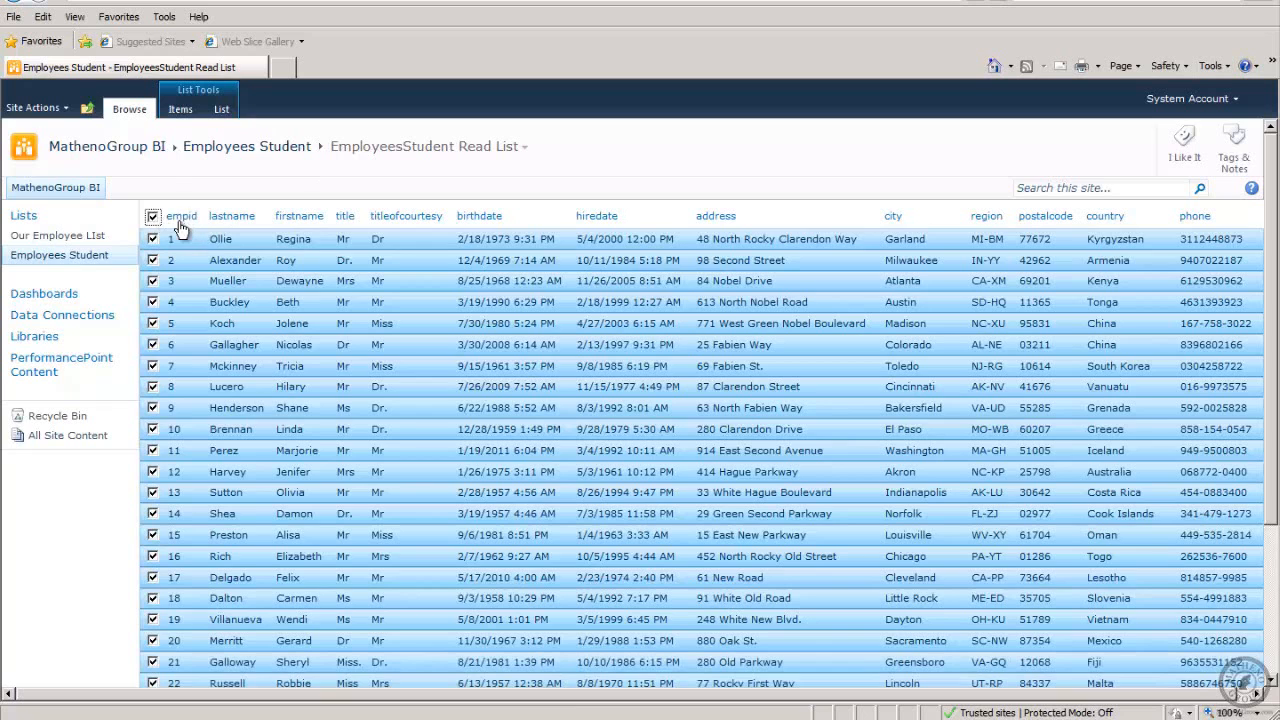
click(180, 220)
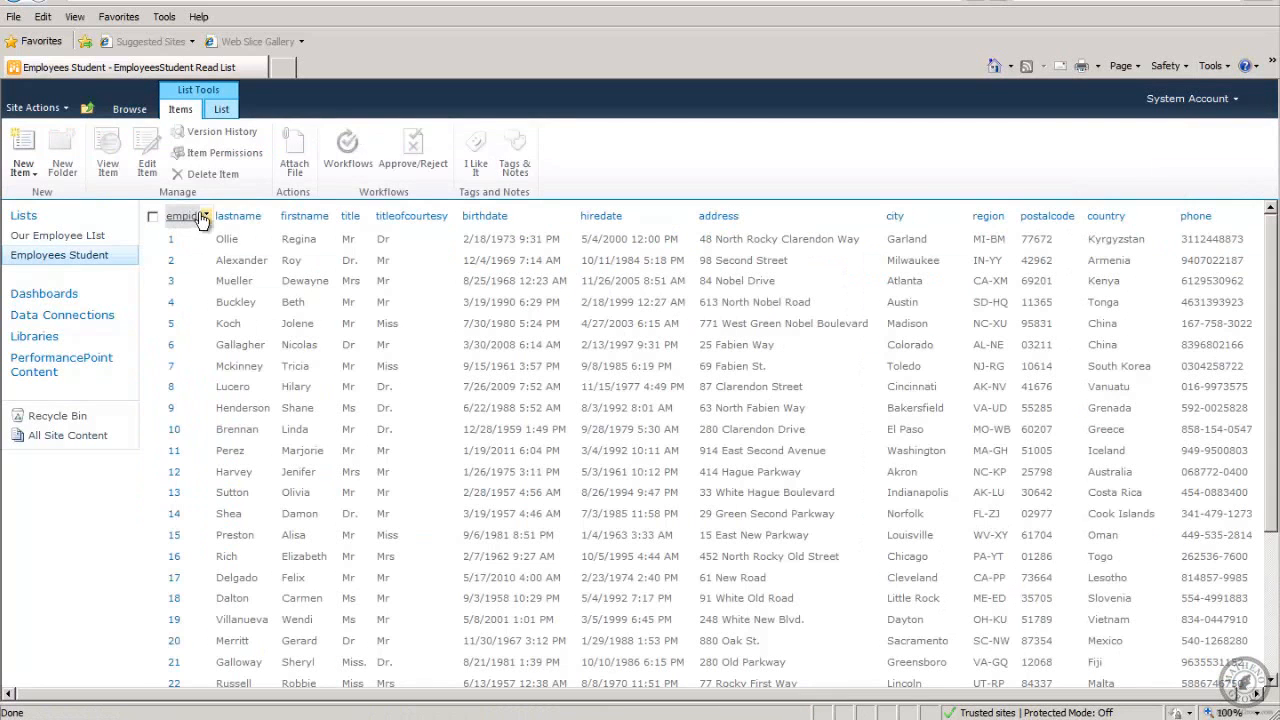
Step: Filter the Employees Student list by empid 9 and titleofcourtesy Dr., and clear the empid filter
click(206, 218)
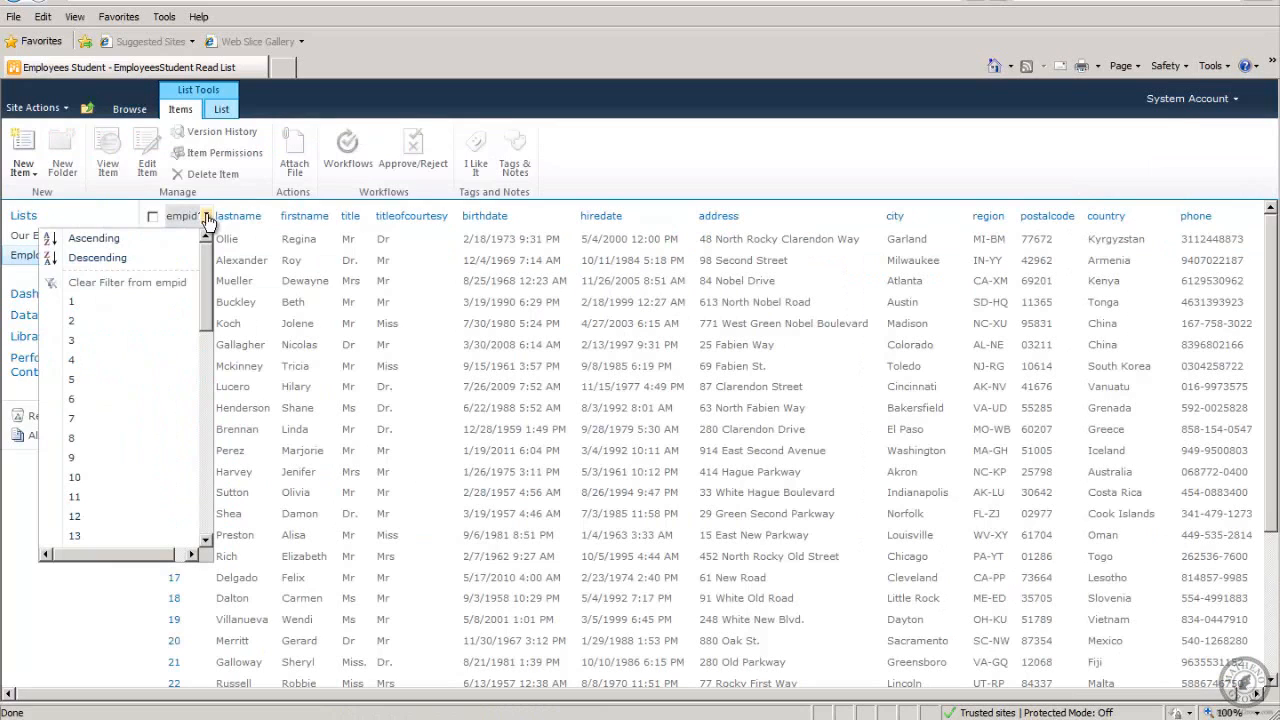
click(82, 456)
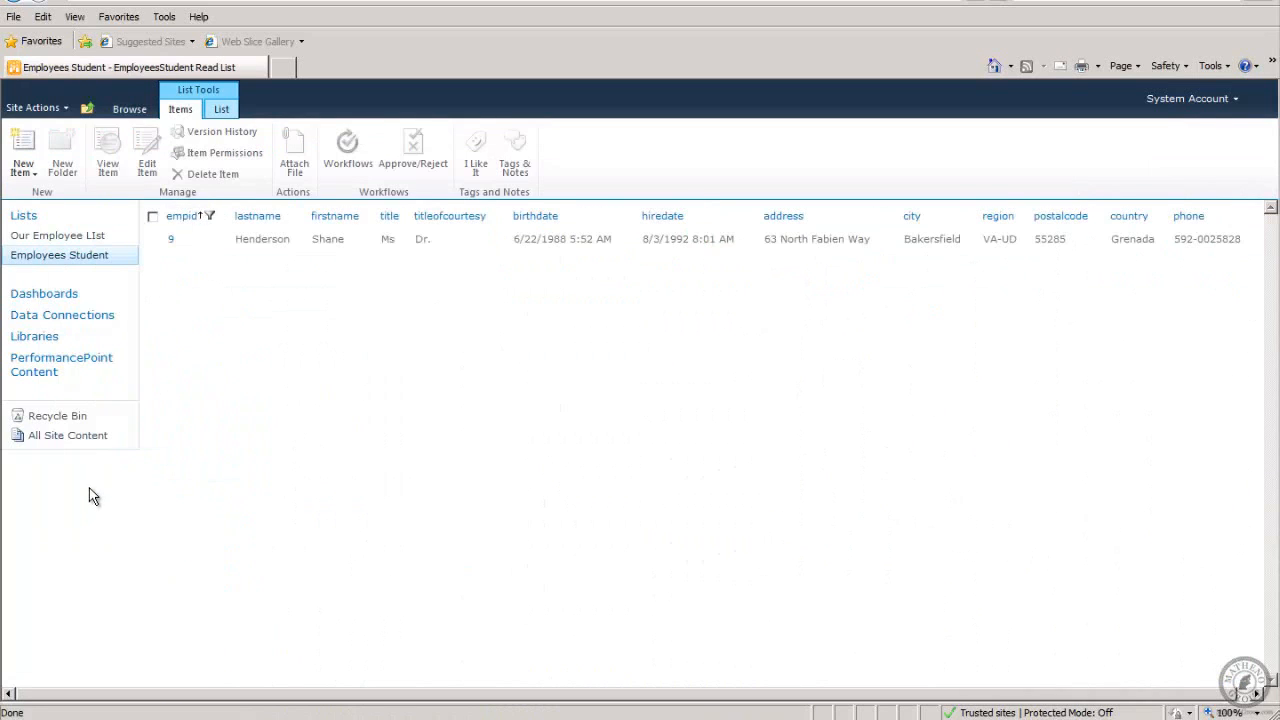
mouse_move(213, 216)
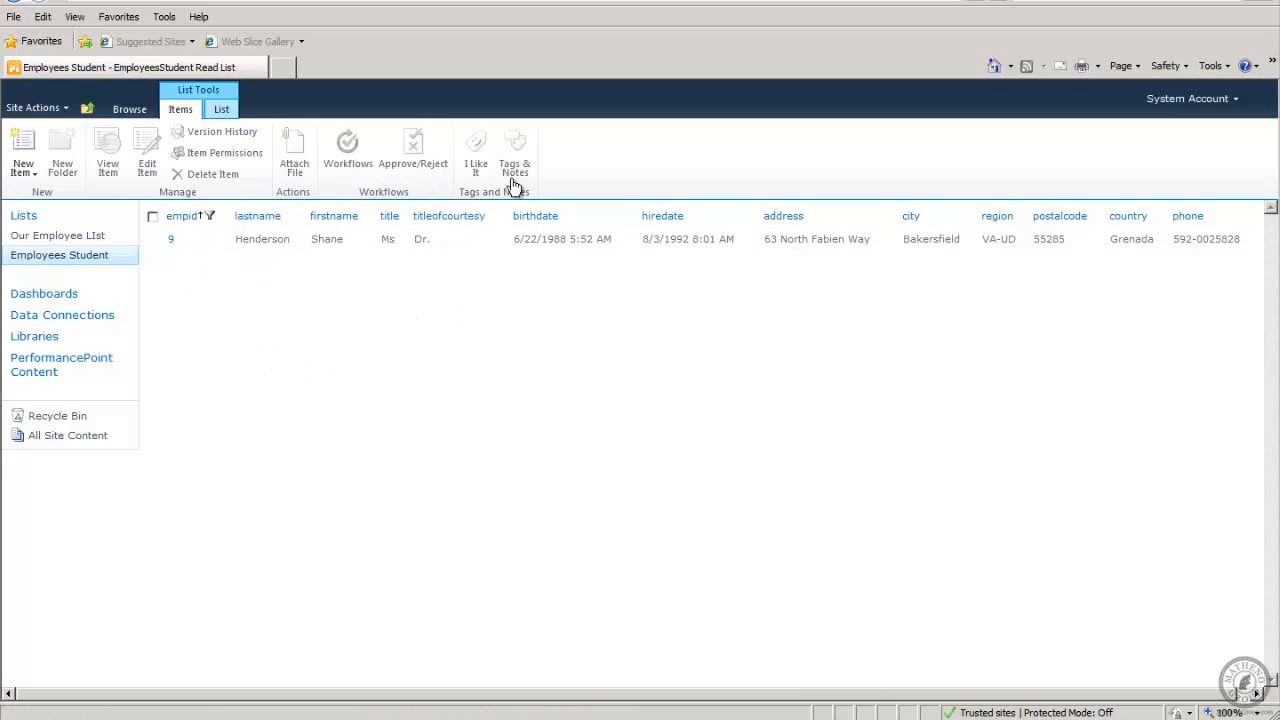
click(506, 218)
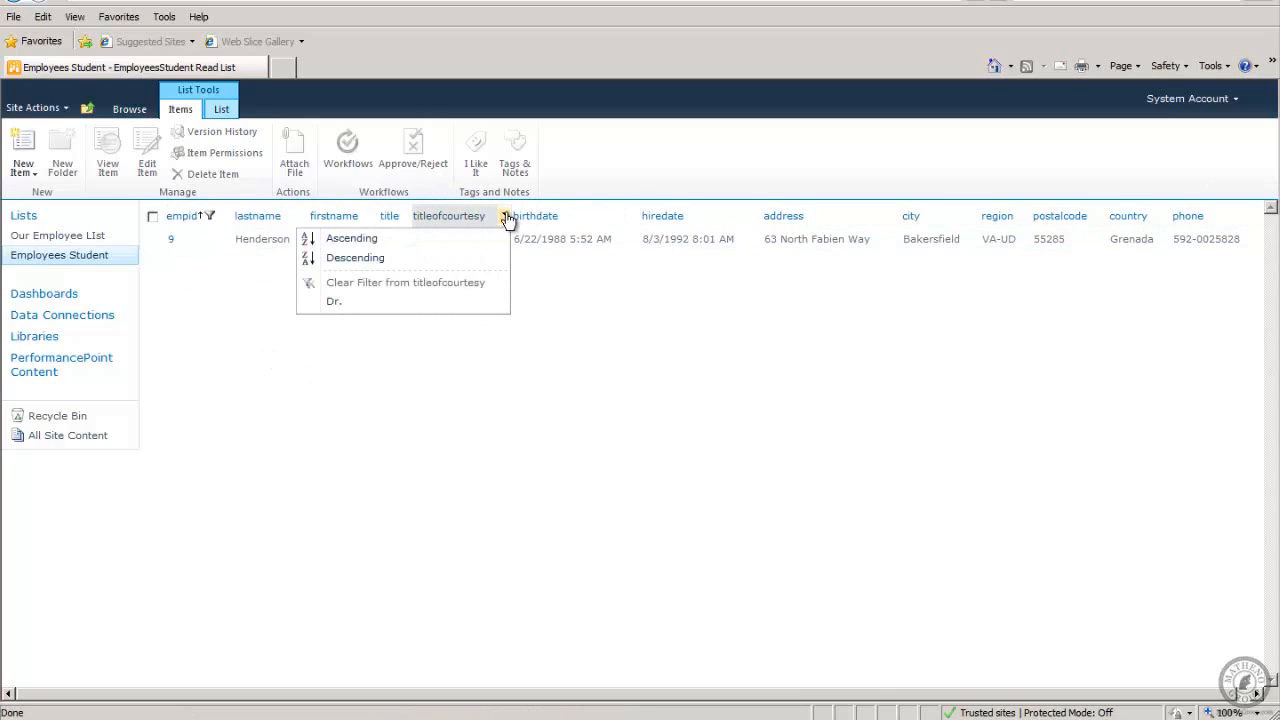
click(345, 306)
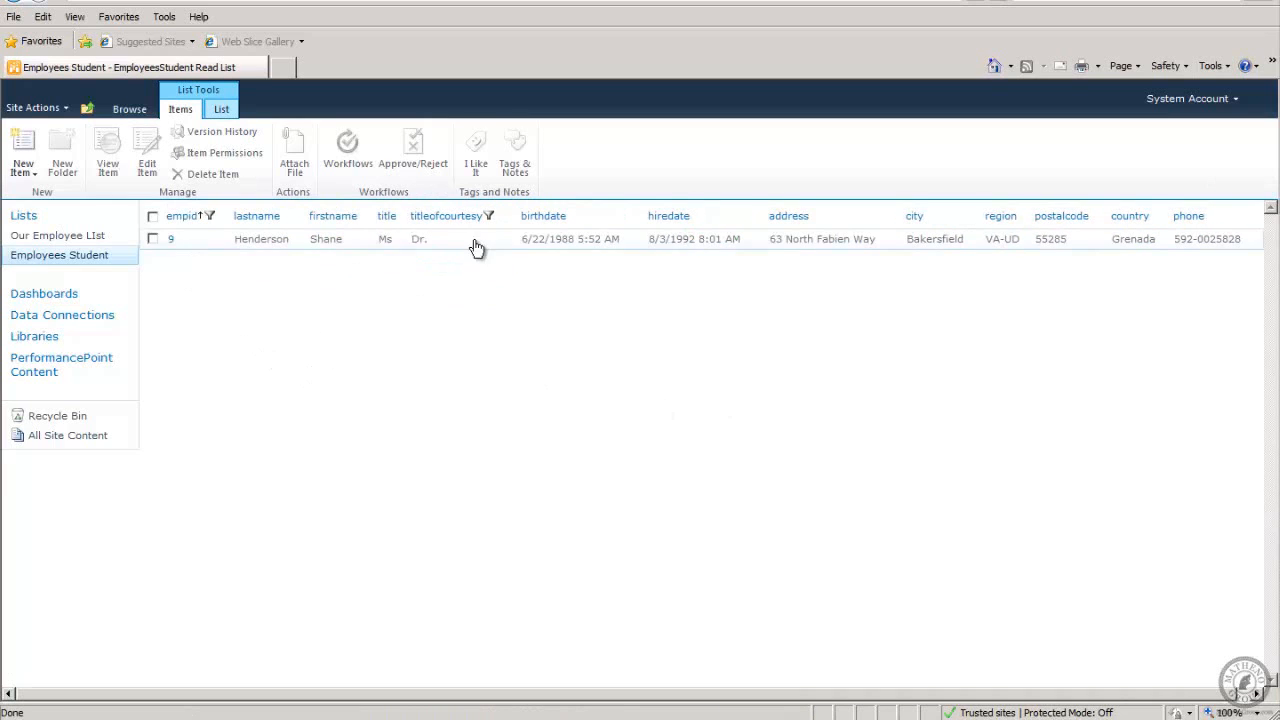
click(225, 217)
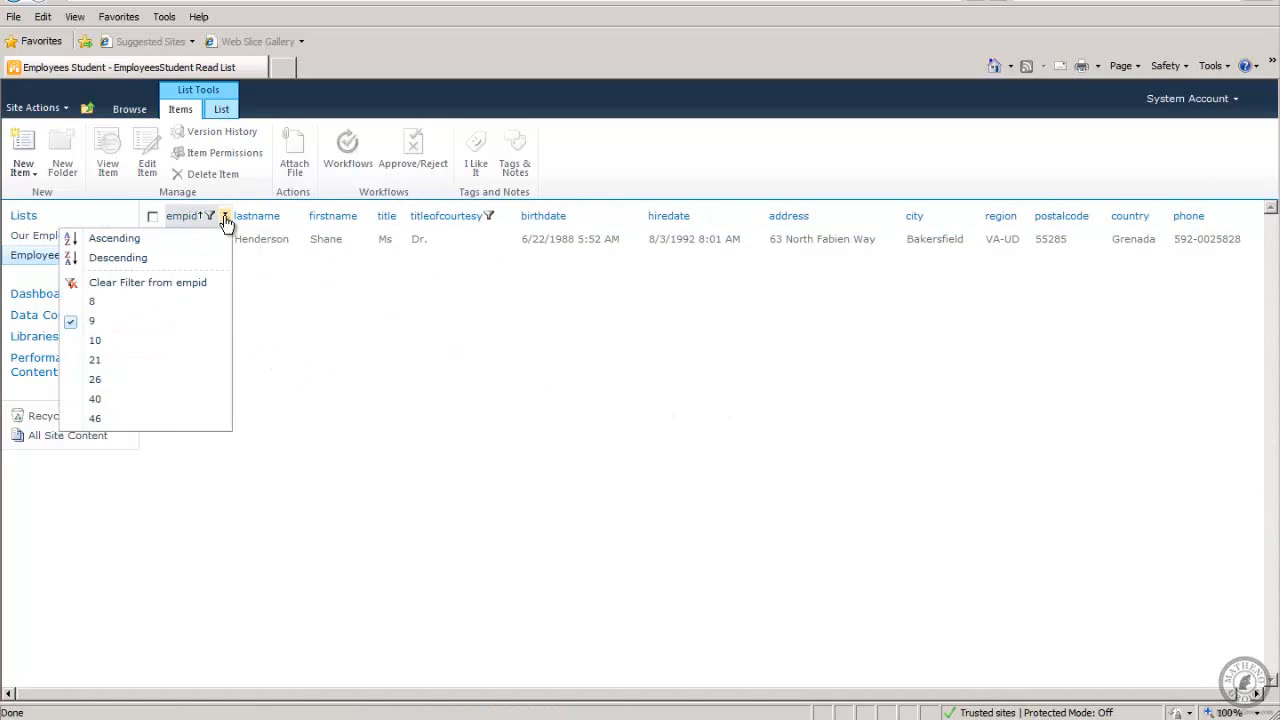
click(162, 284)
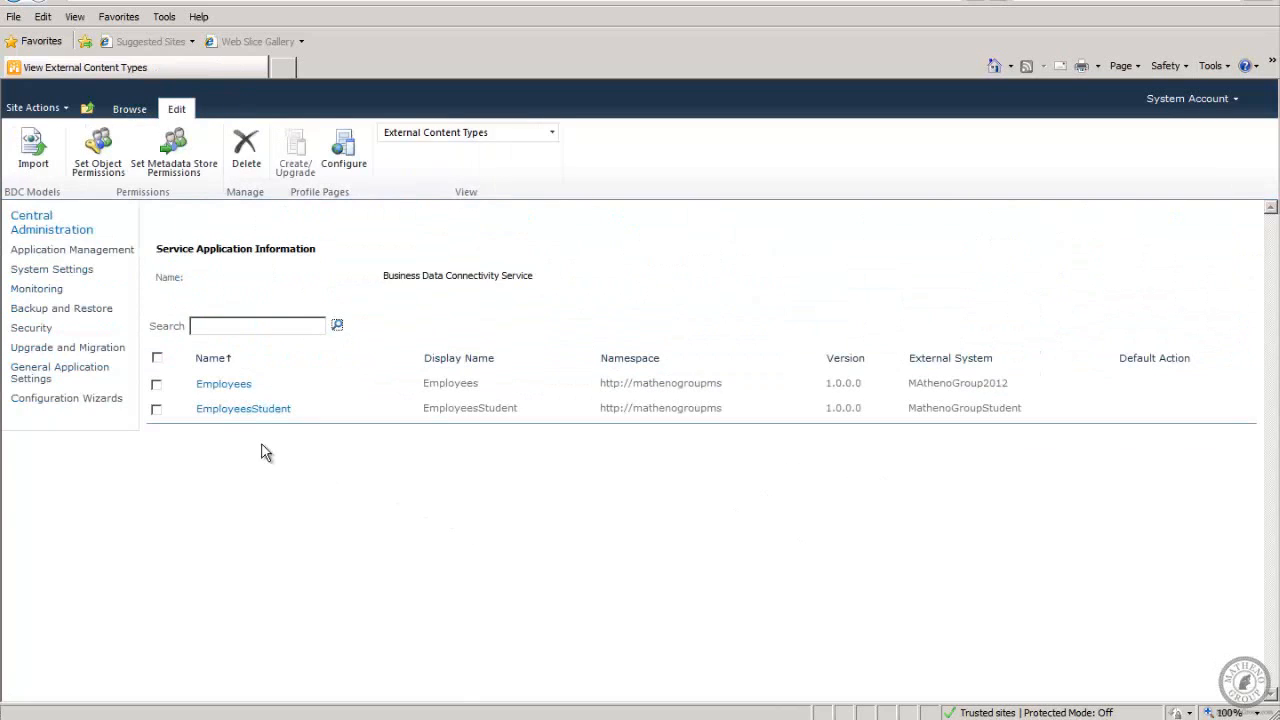
Step: Review the object permissions of the EmployeesStudent content type and the metadata store permissions, leaving both without saving changes
click(156, 410)
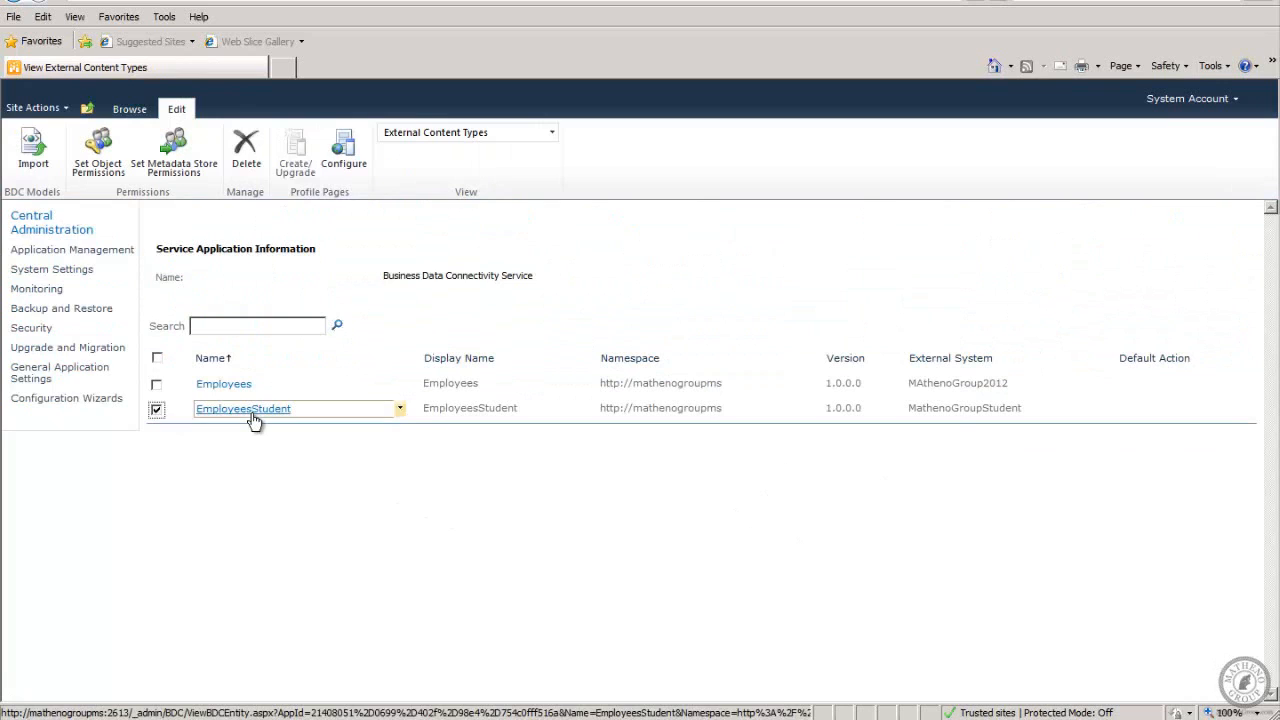
click(400, 414)
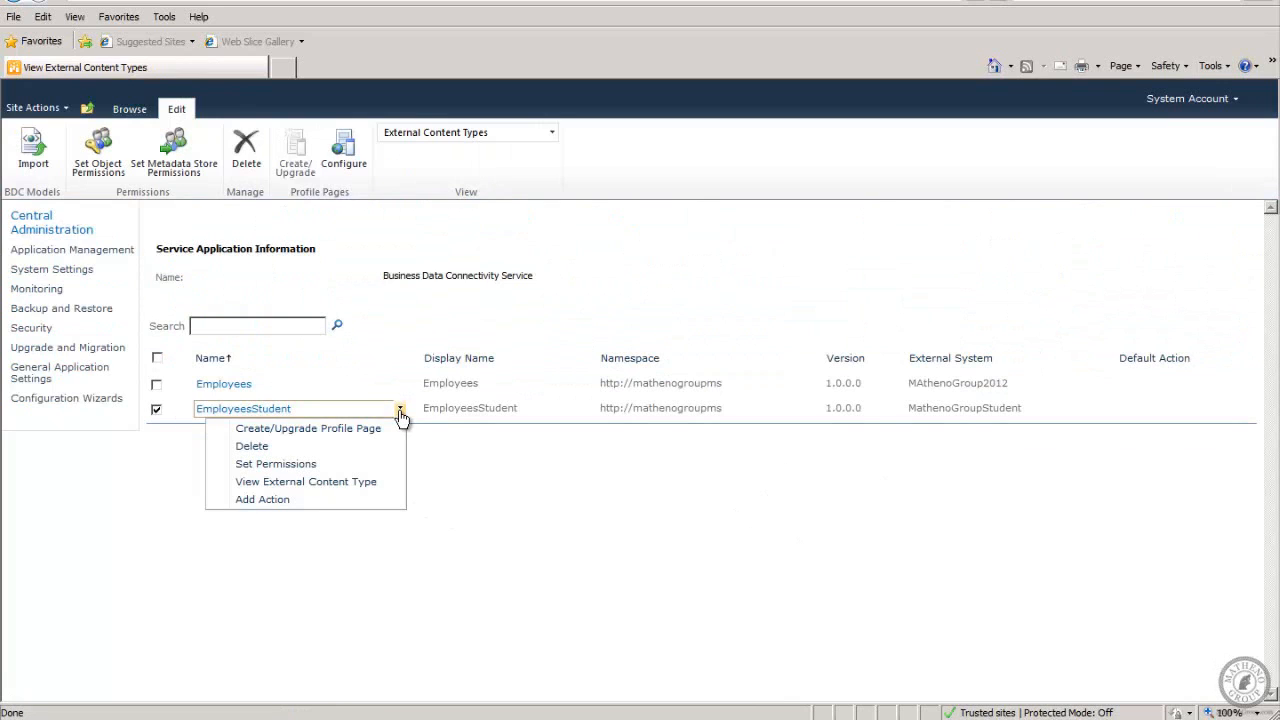
click(315, 463)
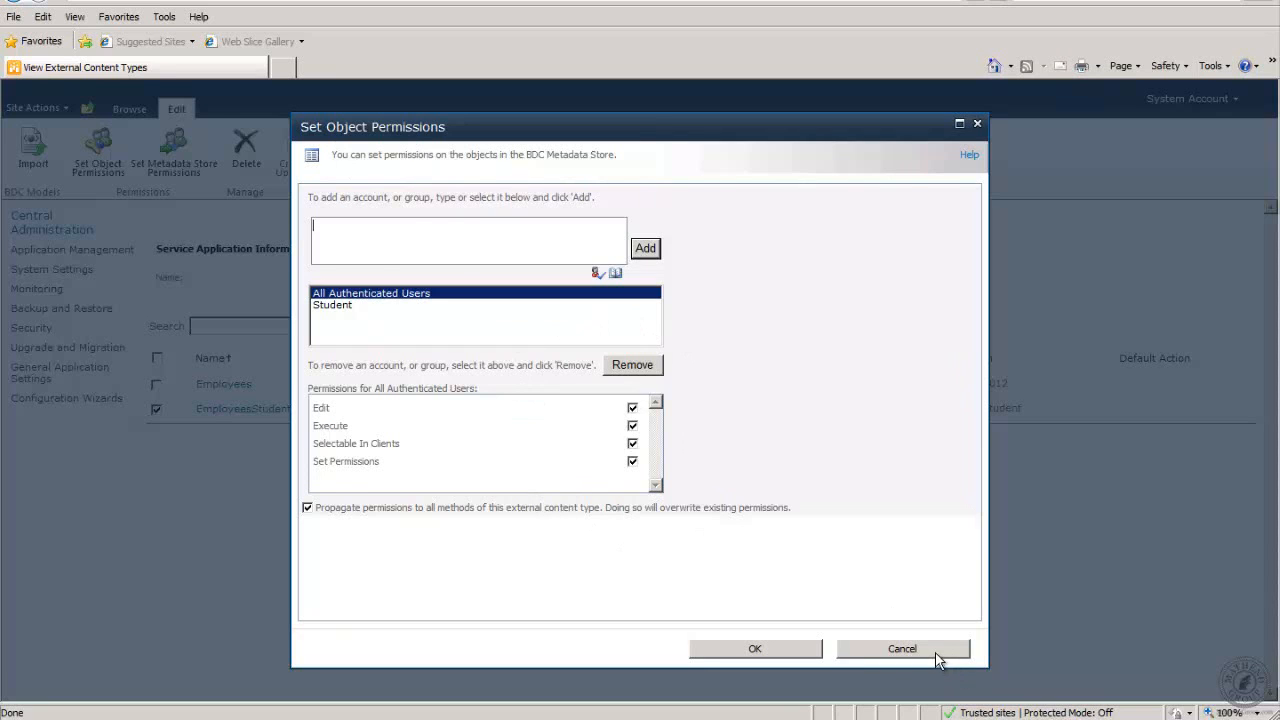
click(900, 648)
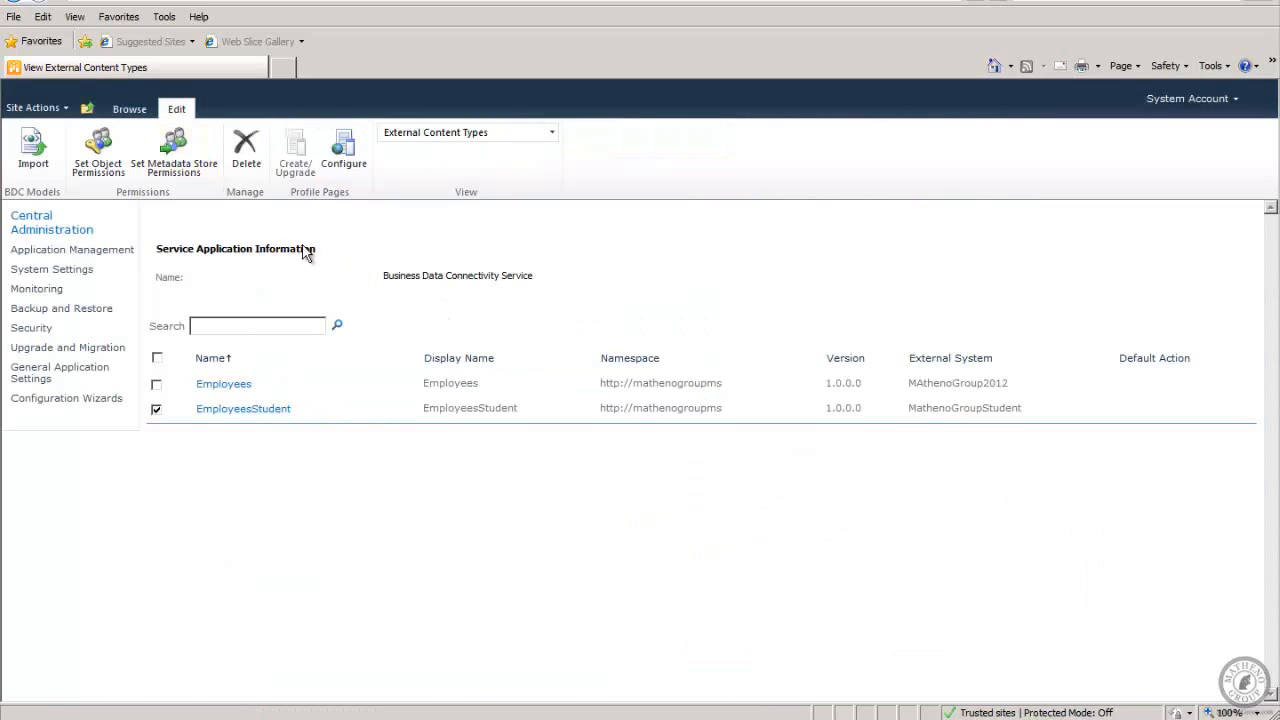
click(194, 160)
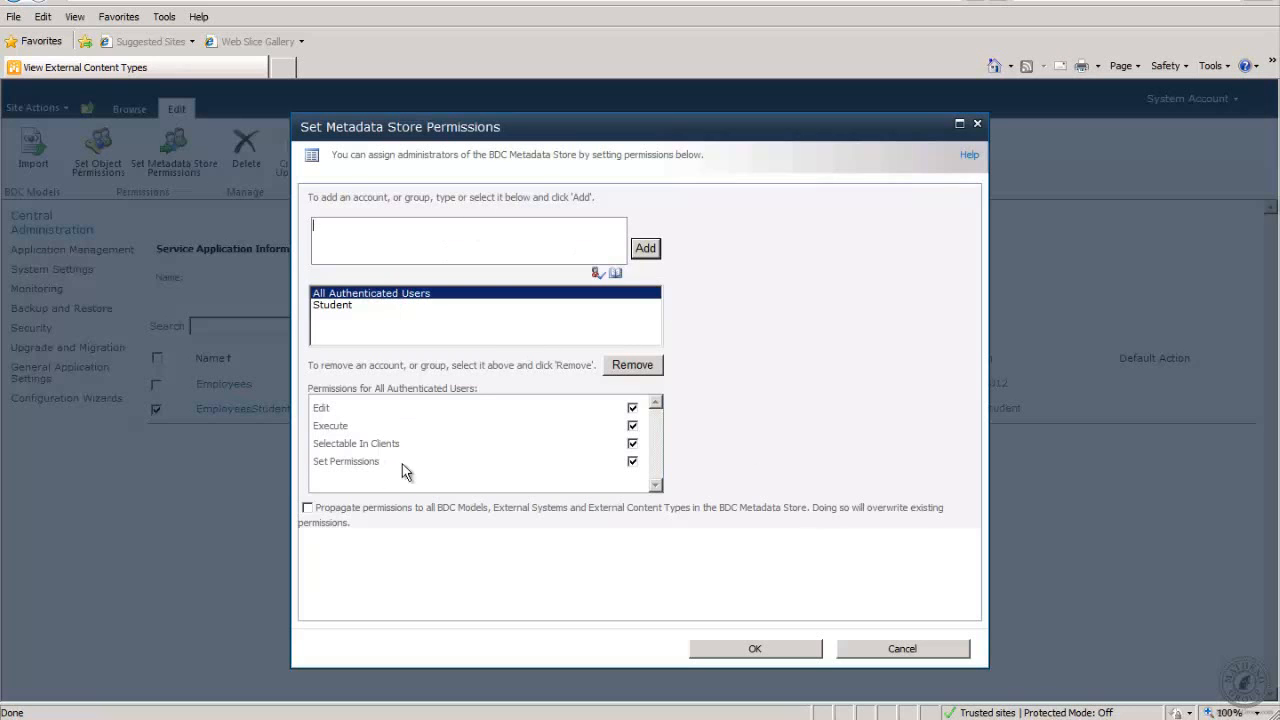
click(900, 649)
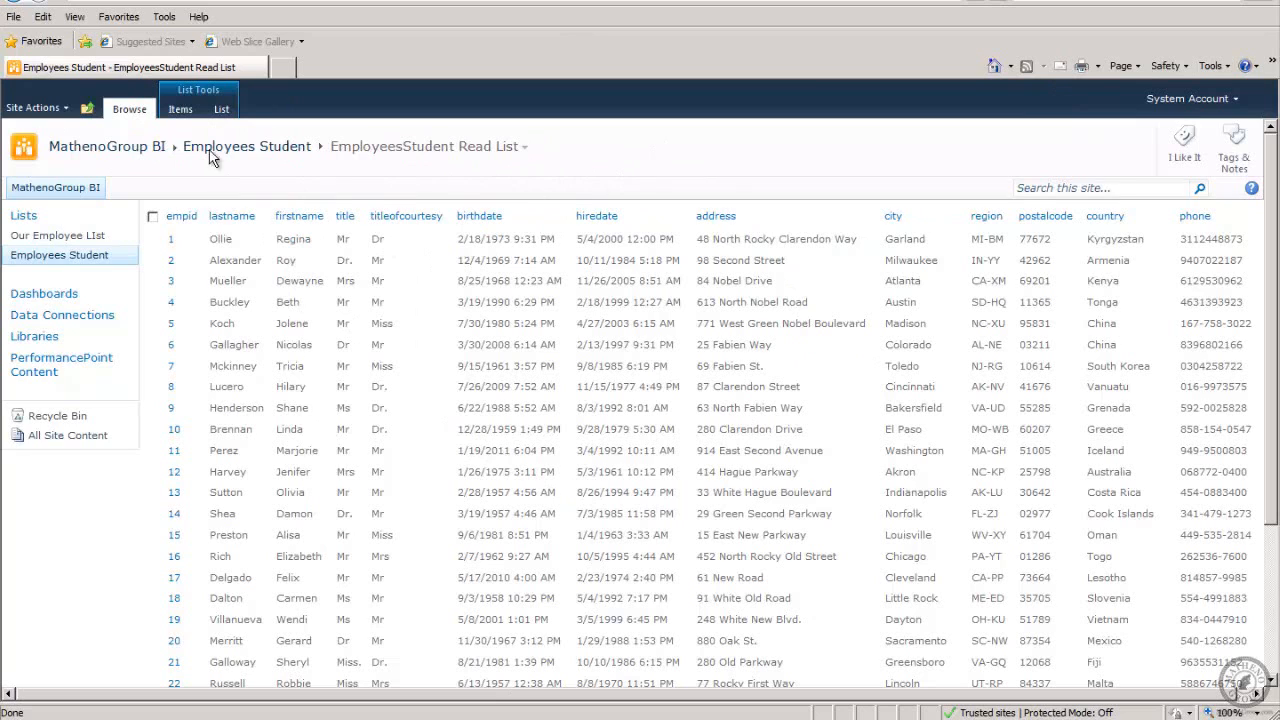
Step: Review the list settings of the Employees Student list on the MathenoGroup BI site, including its columns, and return to the list
click(221, 110)
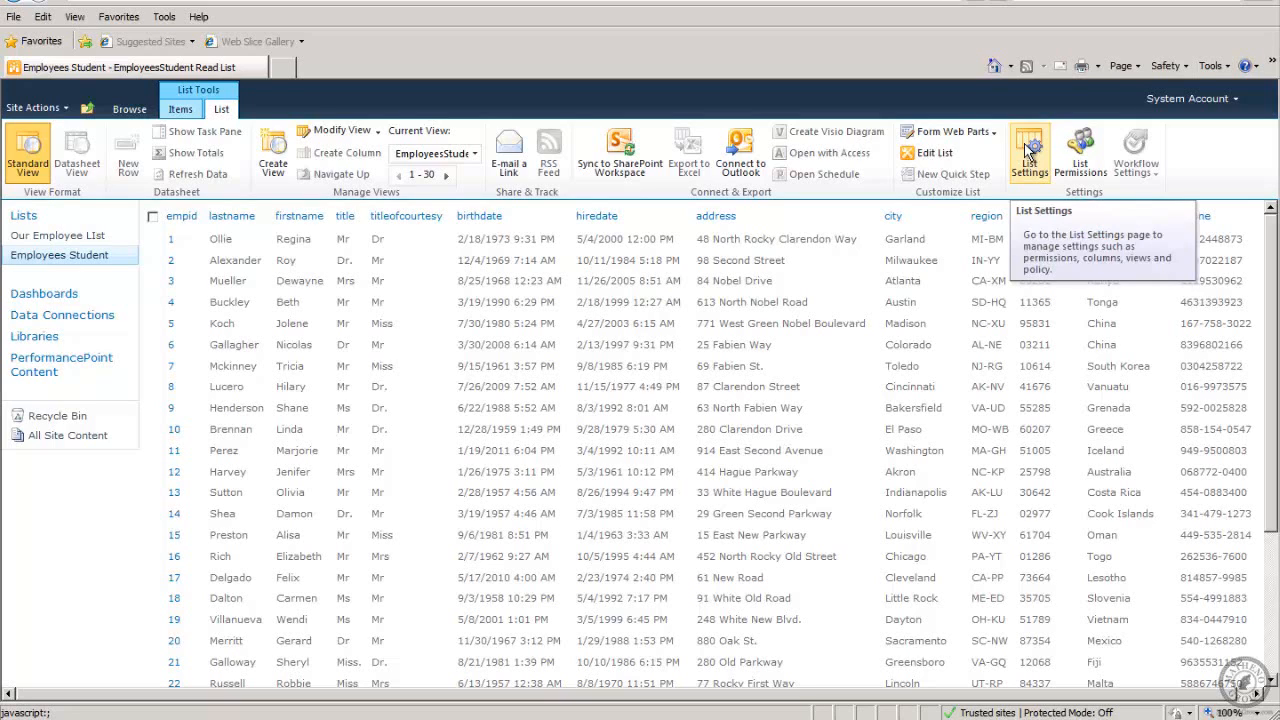
click(1031, 155)
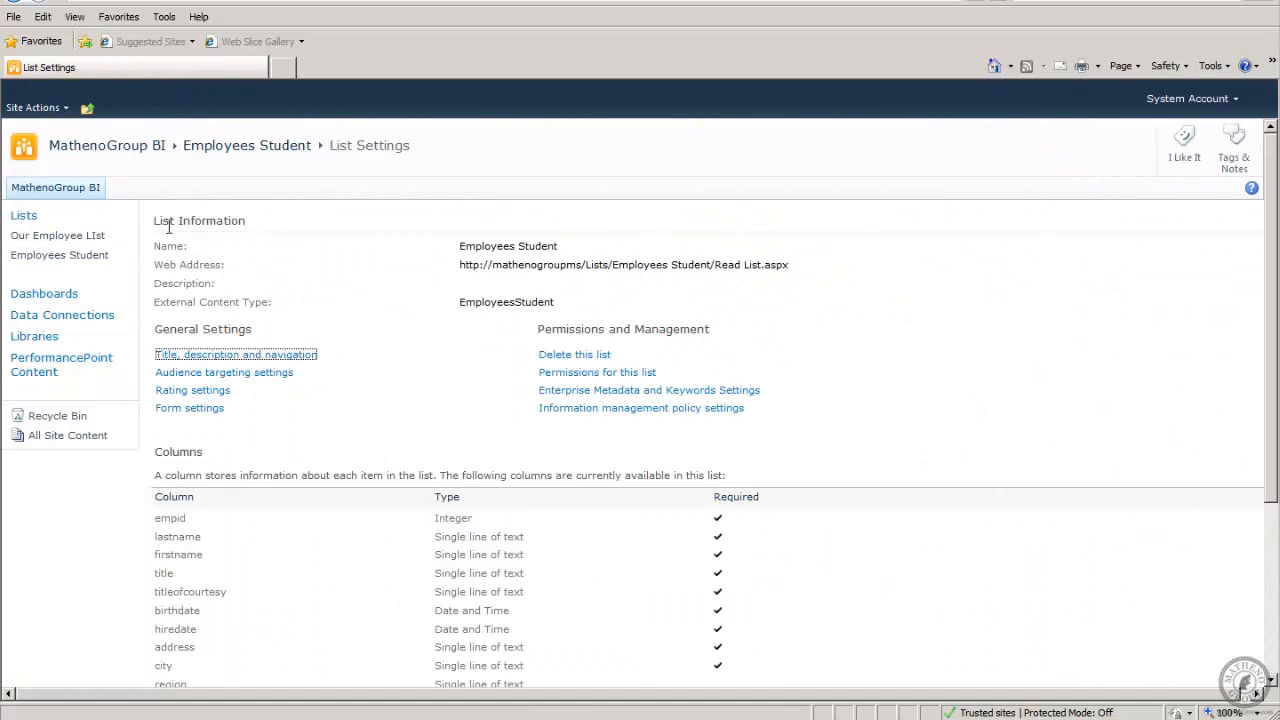
mouse_move(1275, 314)
mouse_down()
mouse_move(1277, 494)
mouse_move(1277, 320)
mouse_up()
click(22, 4)
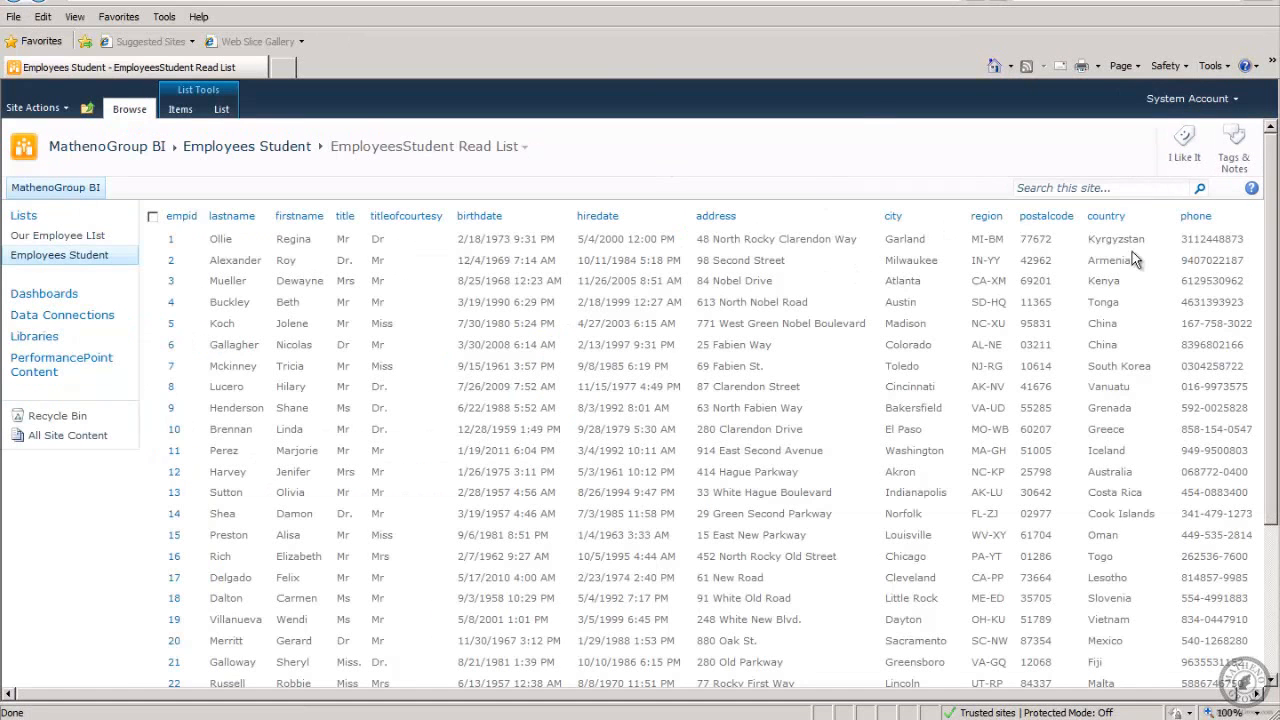
Step: Open the Employees Student list for editing in SharePoint Designer and go to the permissions for this list
click(221, 109)
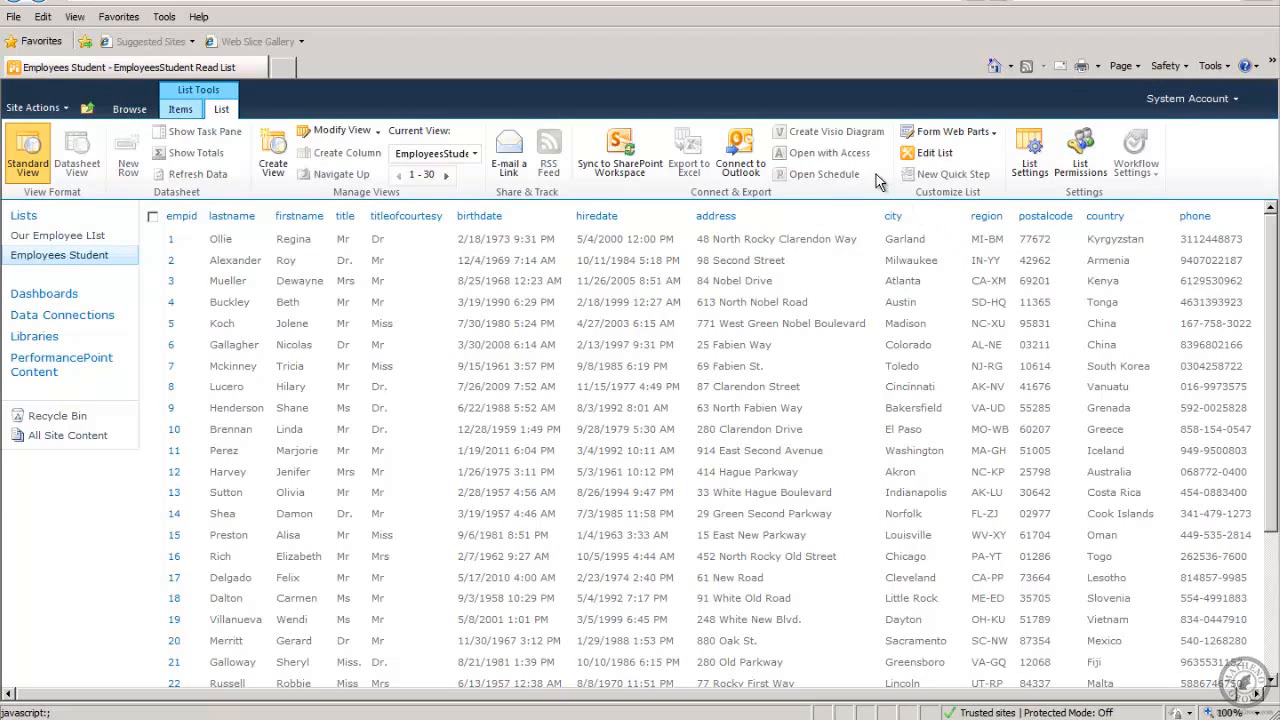
click(928, 156)
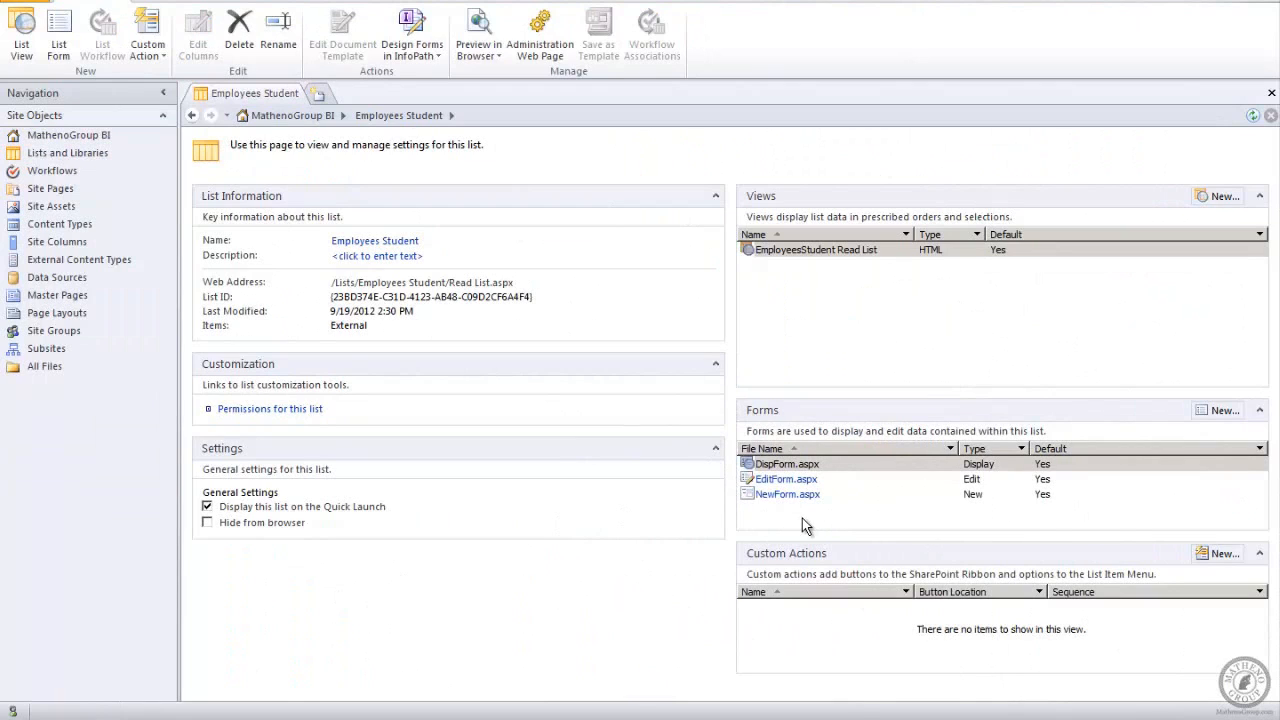
click(268, 410)
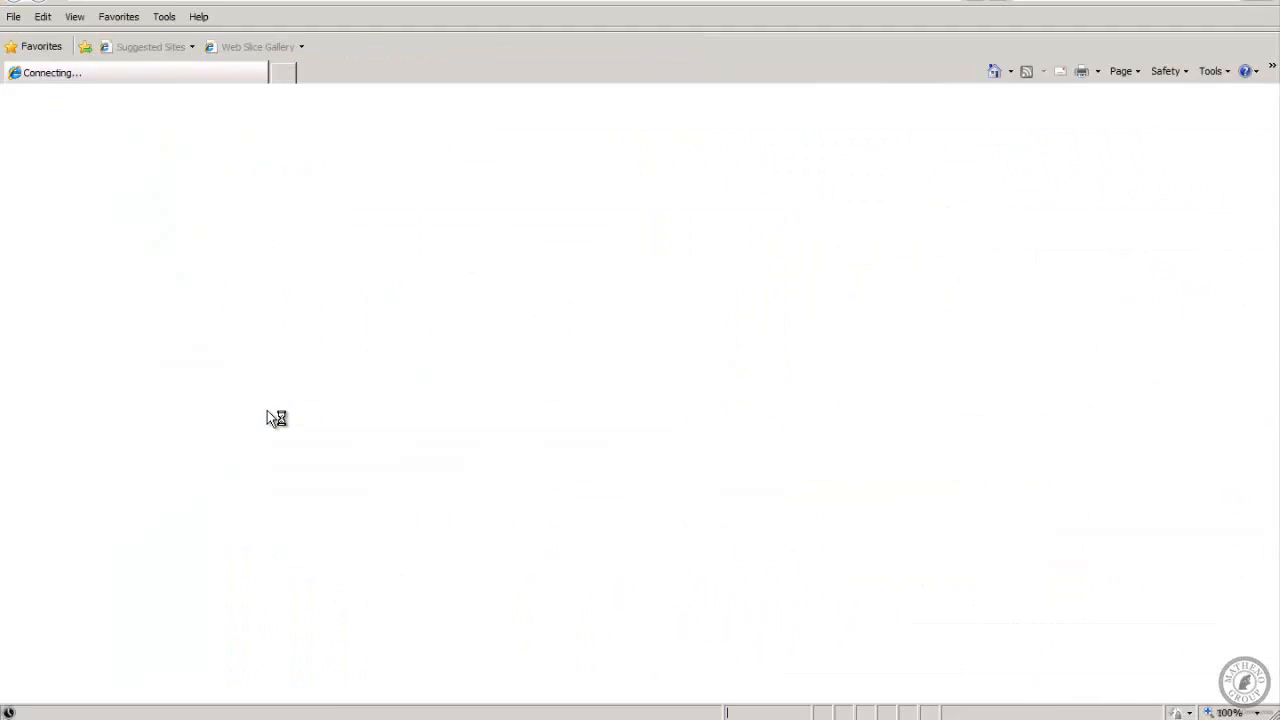